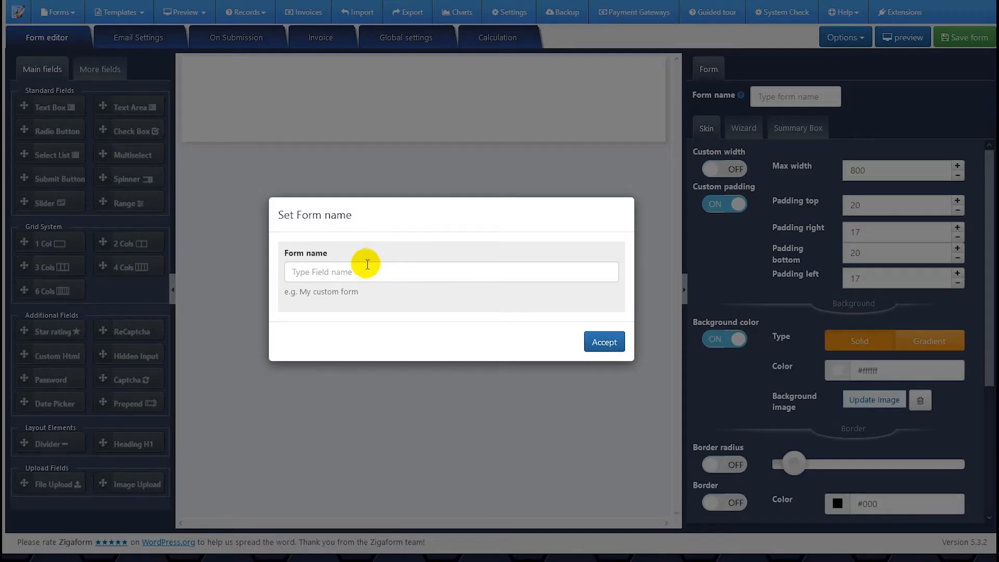
Name the new form "estimation form" and accept the name
click(345, 276)
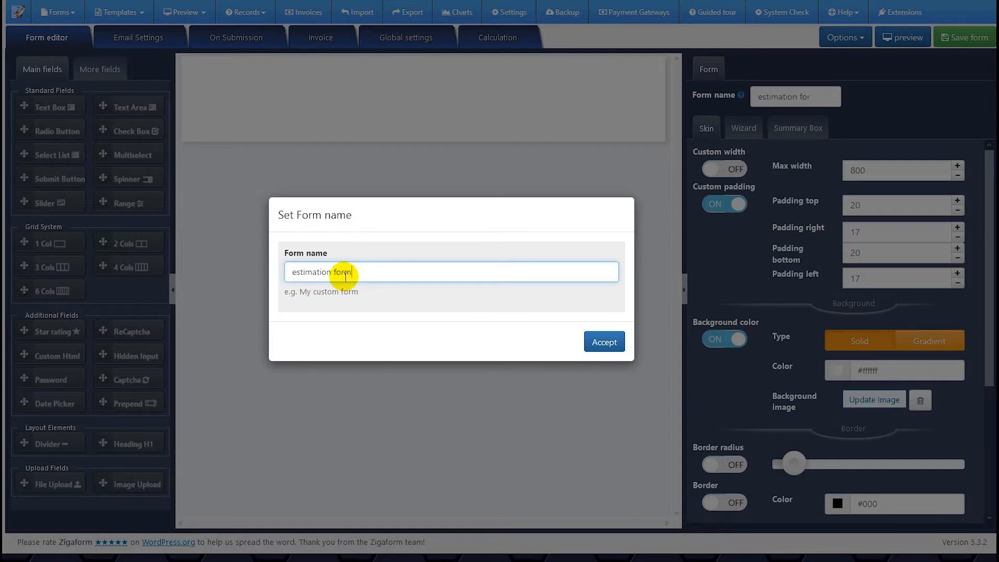
click(598, 340)
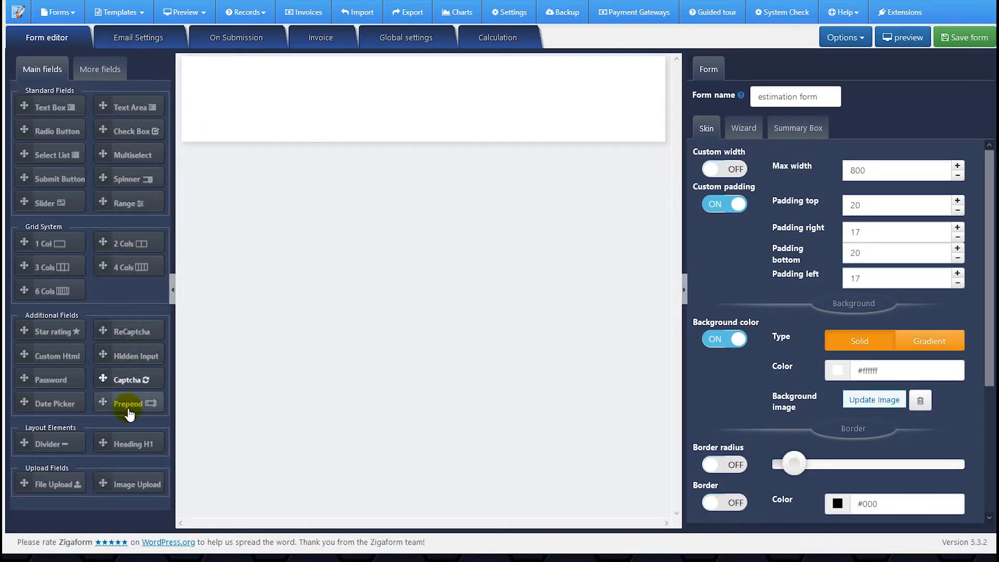
Add an H1 heading to the form with the text "our estimation form" and center it
click(133, 449)
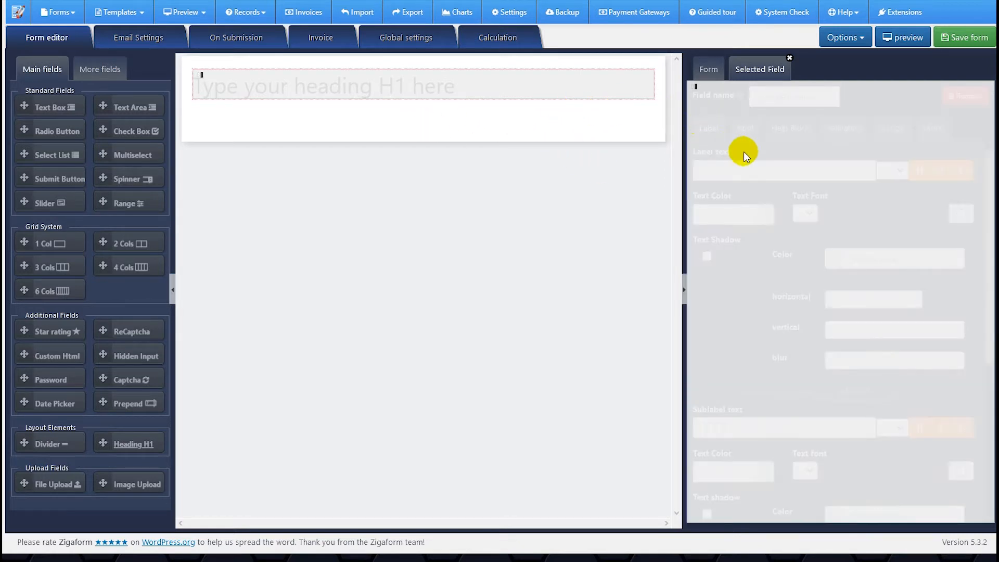
drag(805, 189, 677, 186)
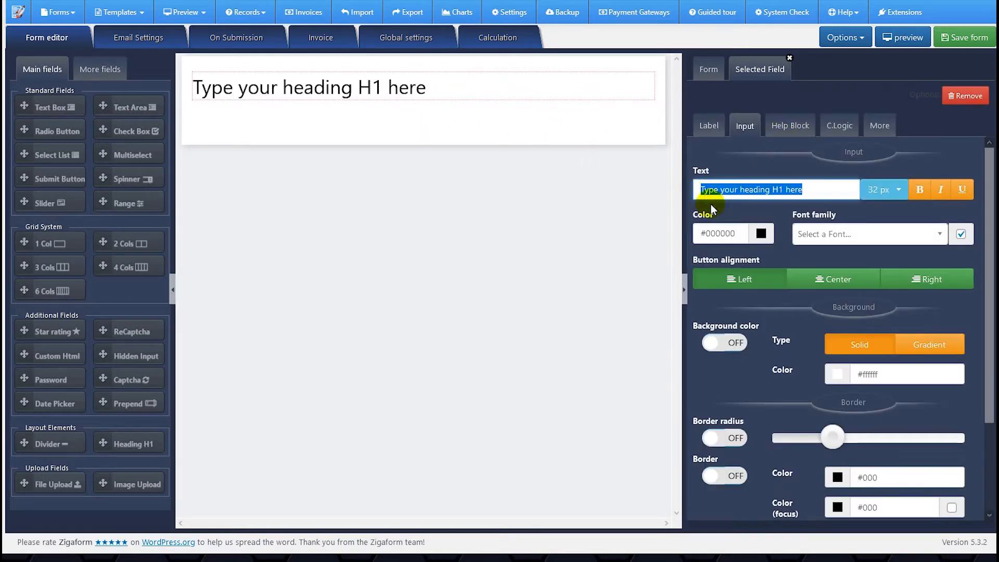
text(our estimation form)
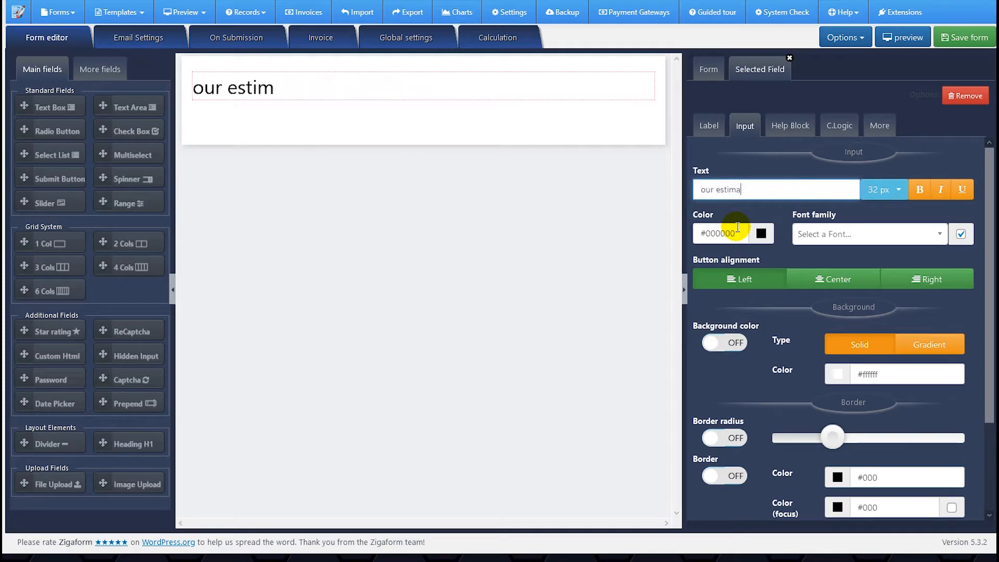
click(825, 281)
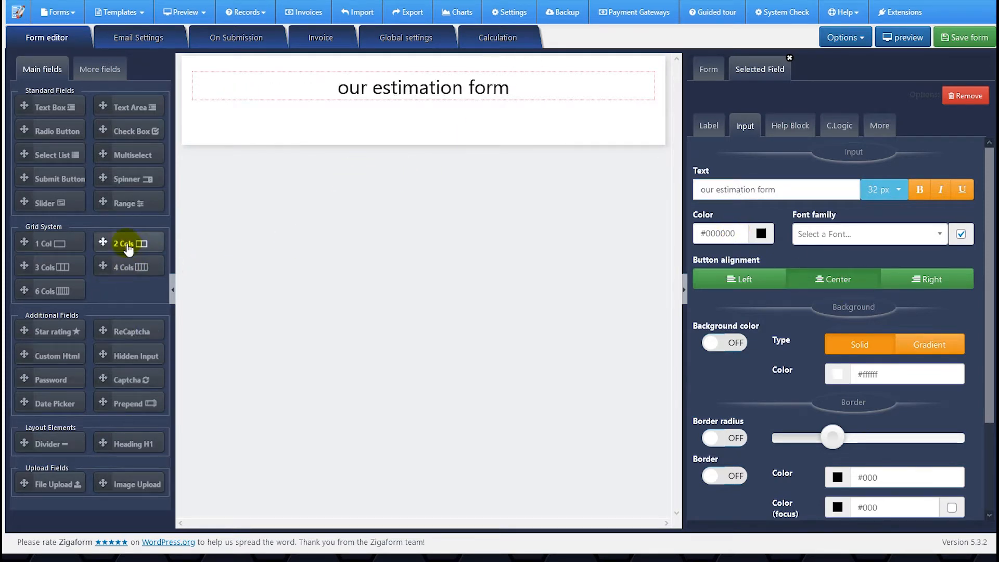
Insert a two-column grid below the heading and place a text box in its first column, with field name and label "email"
drag(123, 243, 275, 206)
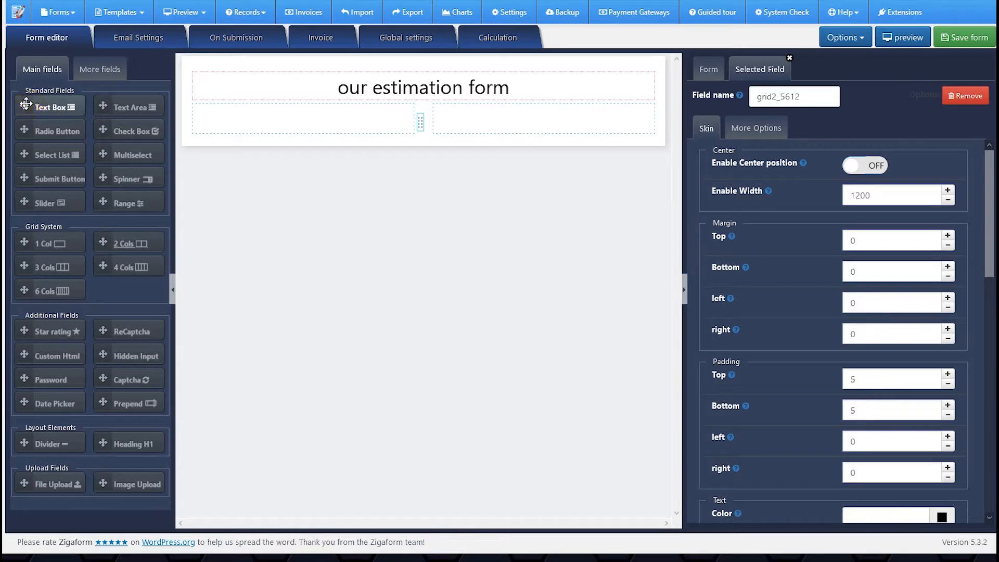
drag(25, 104, 266, 118)
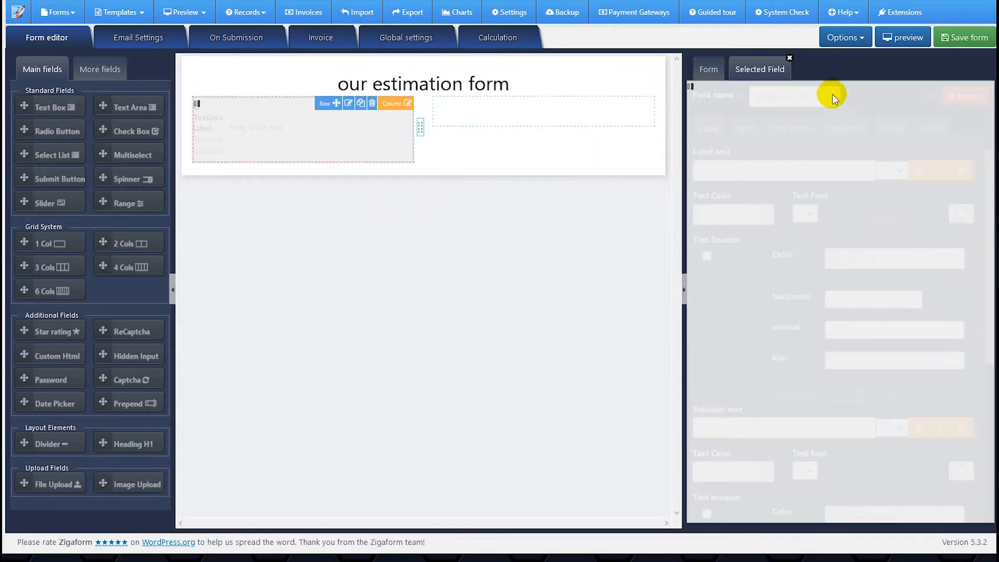
double_click(817, 97)
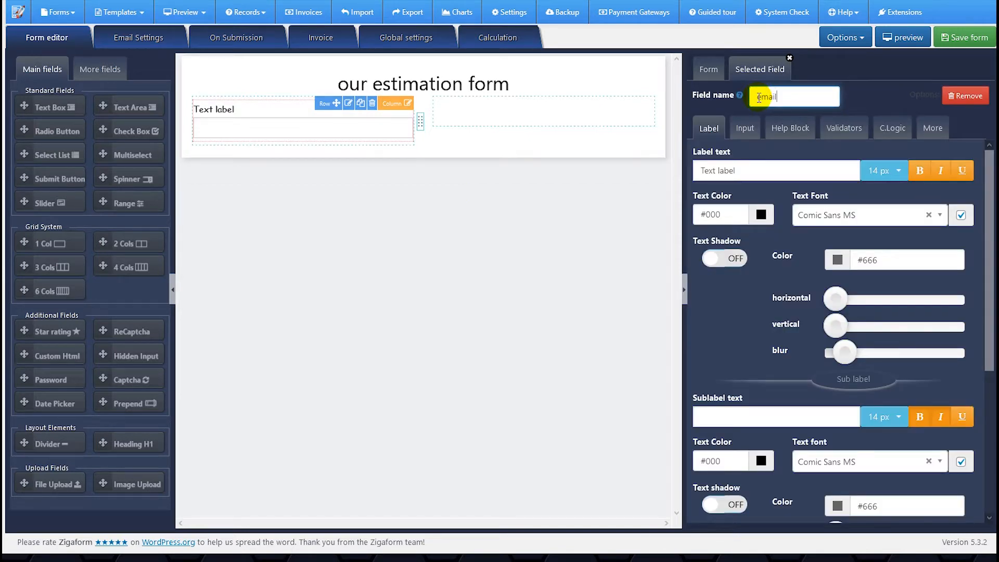
text(email)
triple_click(748, 164)
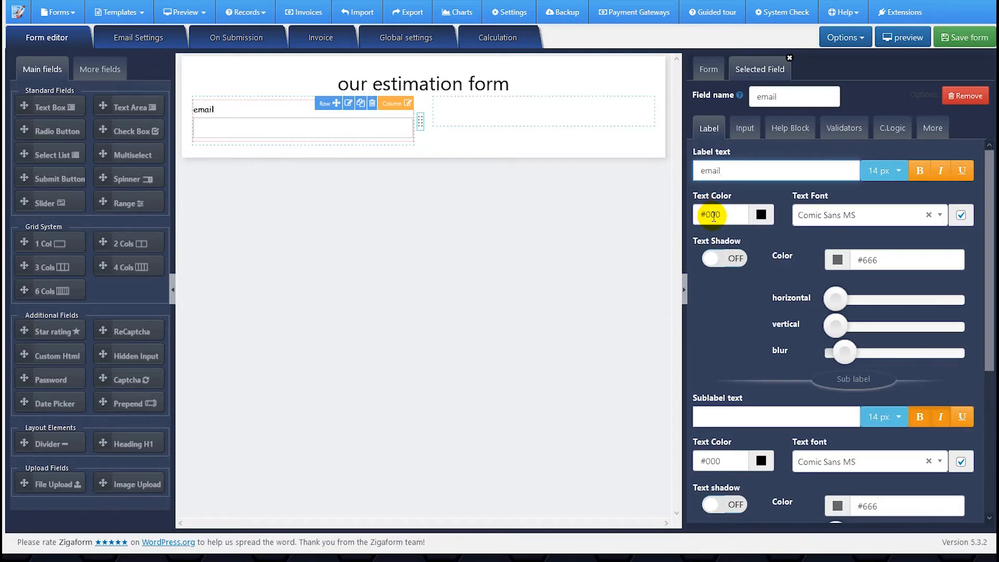
Apply the Email validator to the email text box
scroll(714, 217, down, 3)
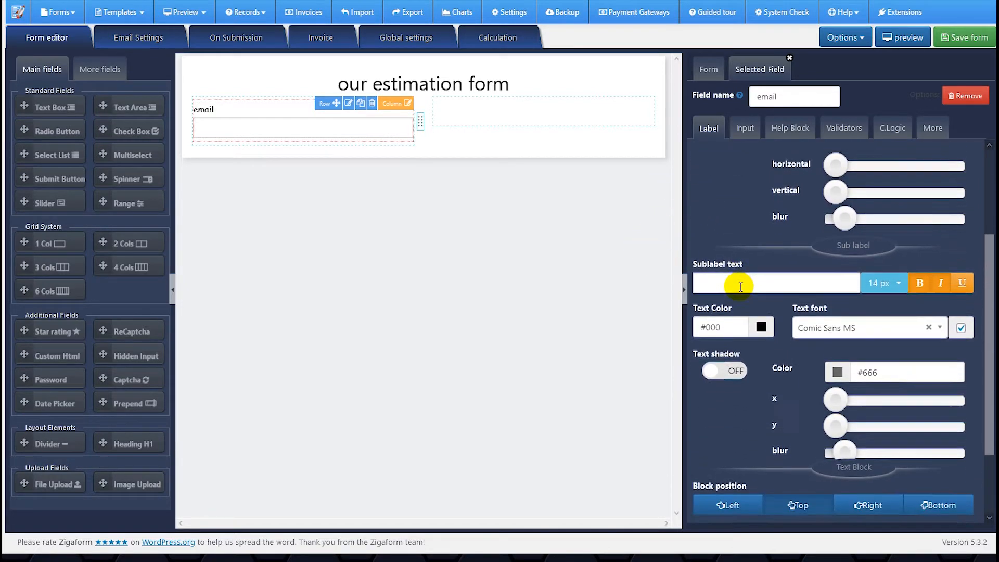
scroll(743, 283, up, 3)
click(843, 129)
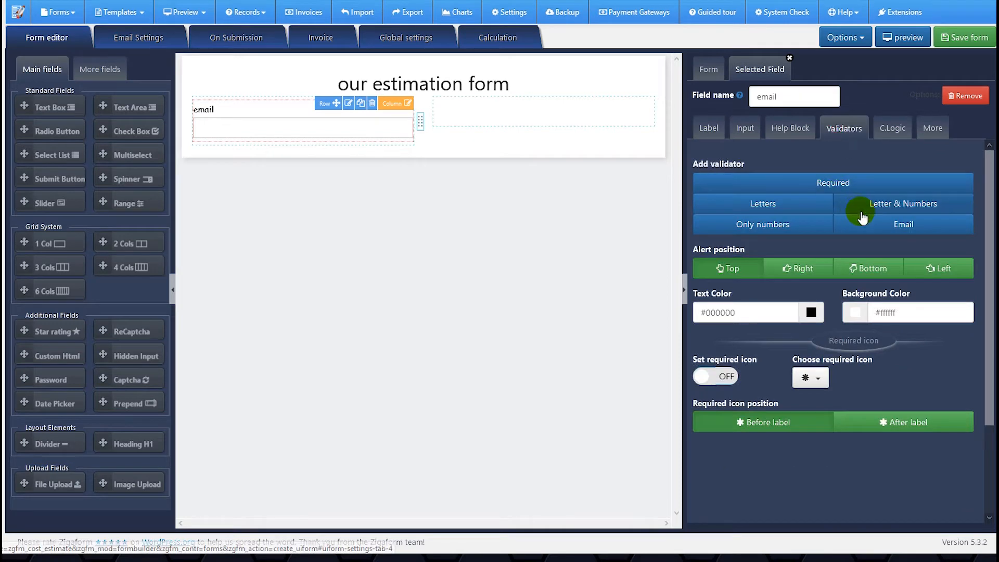
click(879, 226)
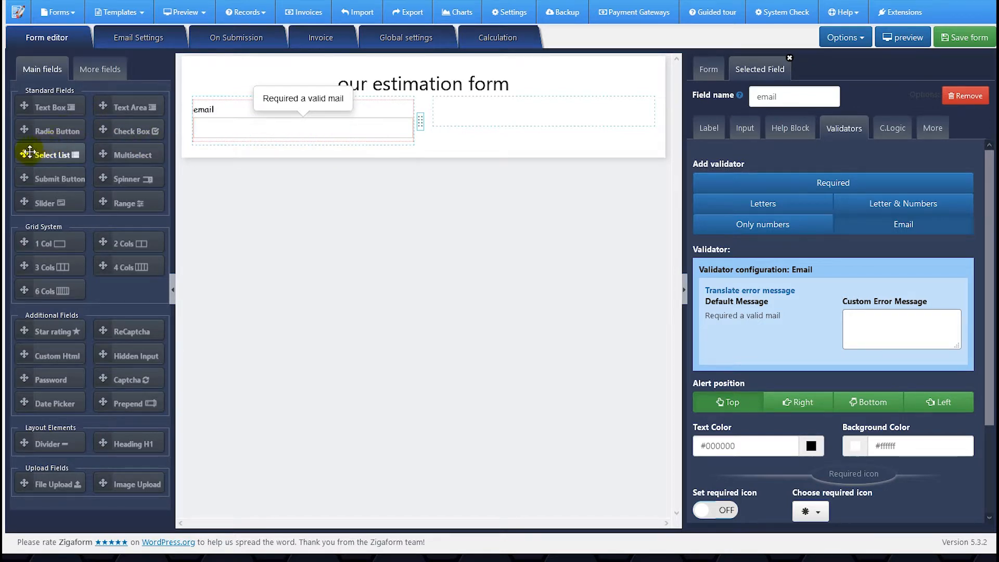
Add a select list below the email field, with field name "product1" and label "Product 1"
drag(28, 154, 279, 195)
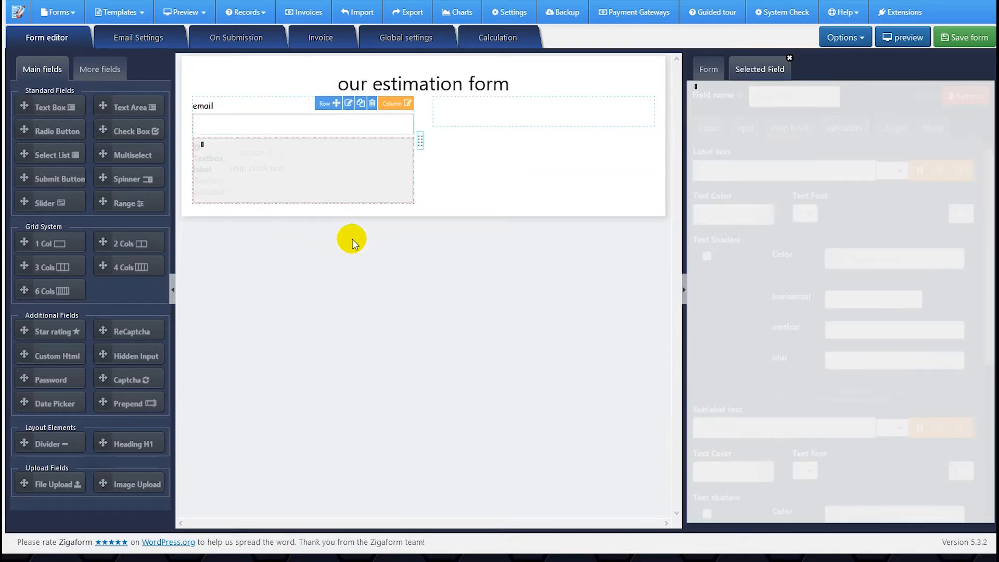
drag(812, 96, 771, 97)
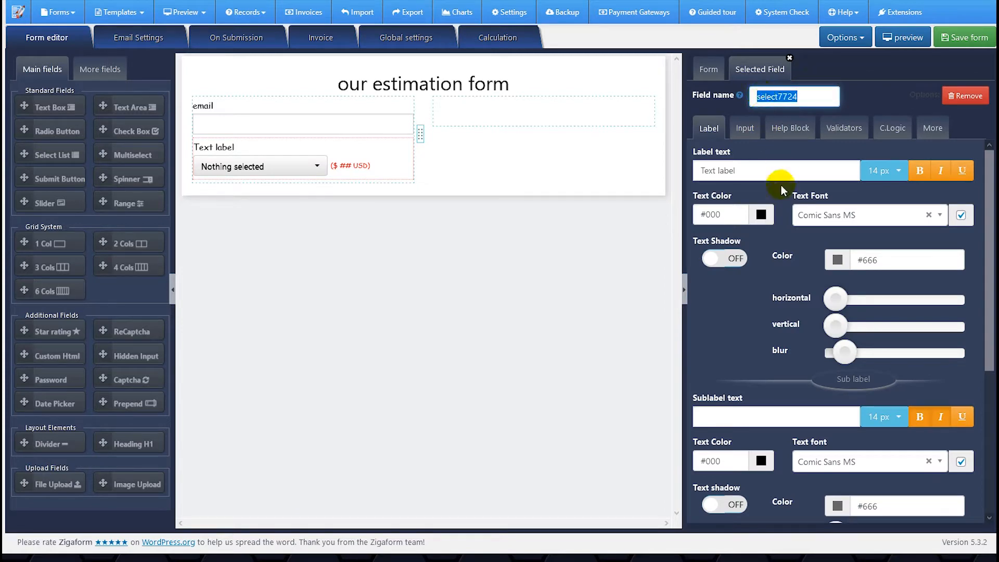
text(product)
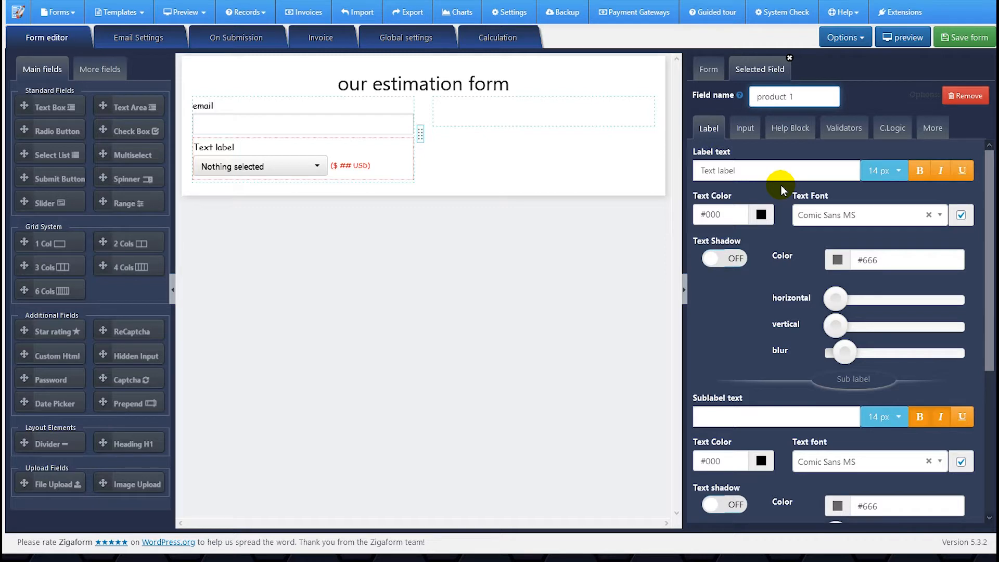
text(1)
drag(747, 171, 679, 166)
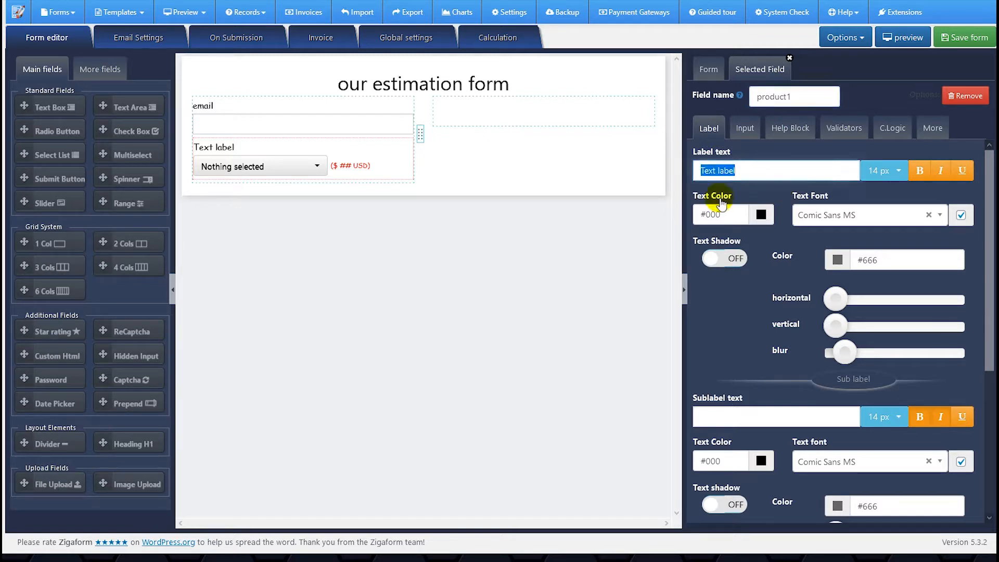
text(Product 1)
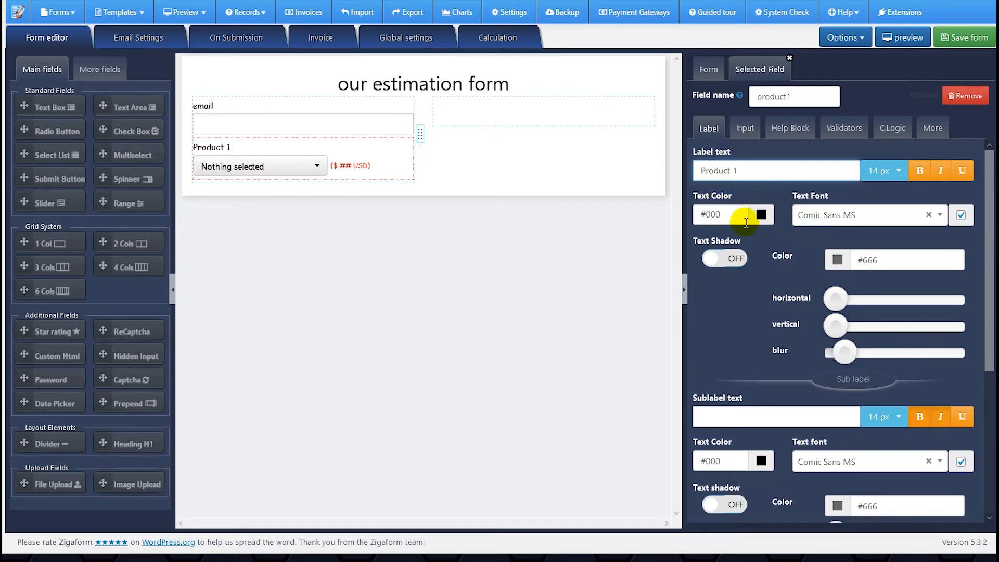
Add three options to the Product 1 list, labelled "New option 1", "New option 2" and "New option 3", and auto-fill their matching values
click(745, 129)
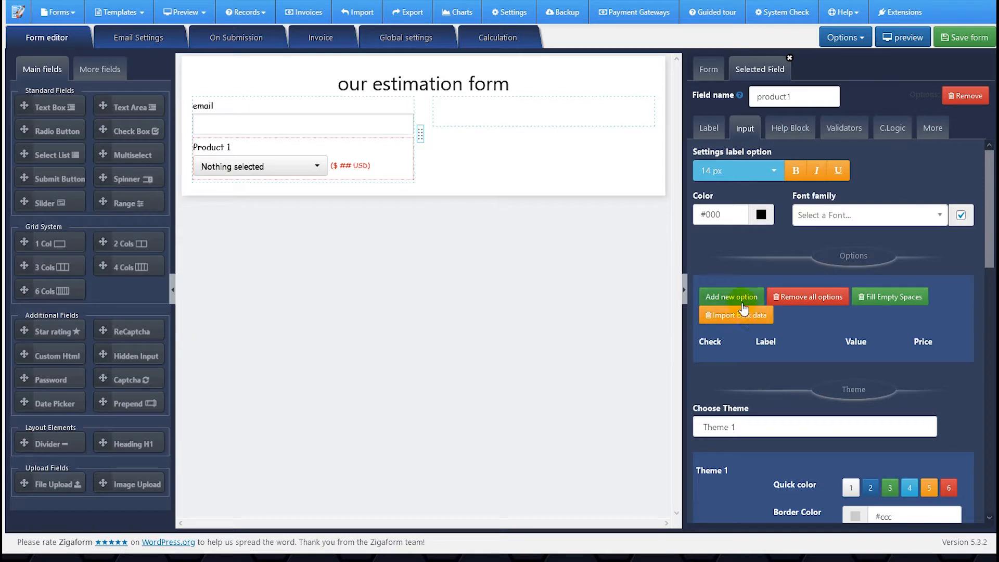
click(730, 296)
click(730, 296)
click(731, 294)
click(783, 364)
text(1)
click(786, 407)
text(2)
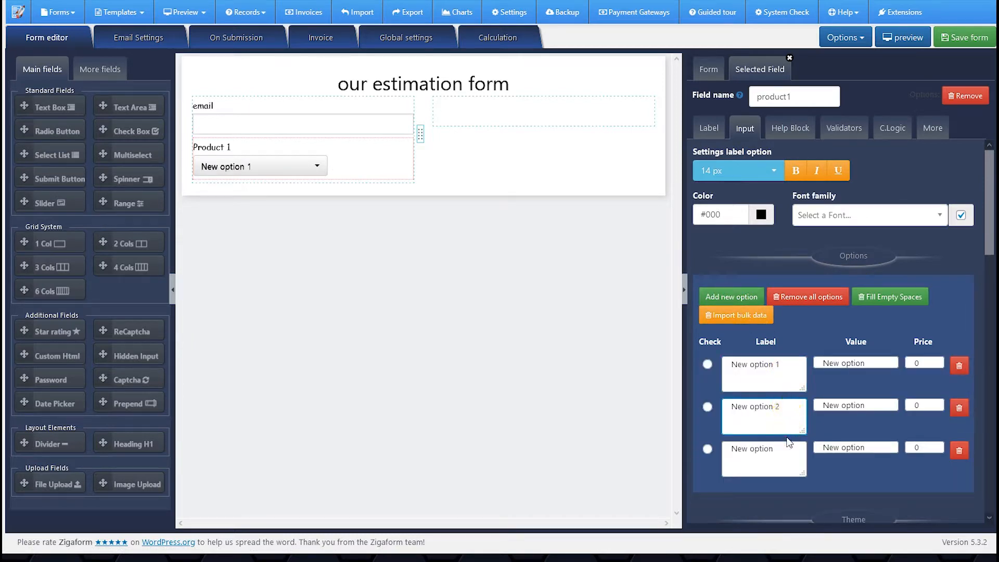
click(787, 446)
text(3)
click(885, 304)
Set the prices of the three Product 1 options to 23, 34 and 45
click(932, 362)
double_click(931, 362)
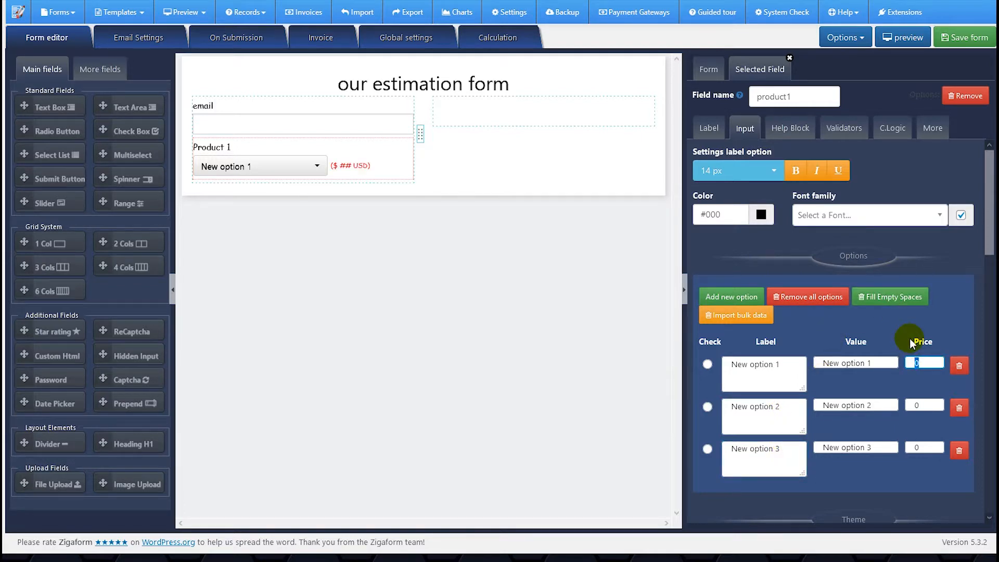
text(23)
click(917, 406)
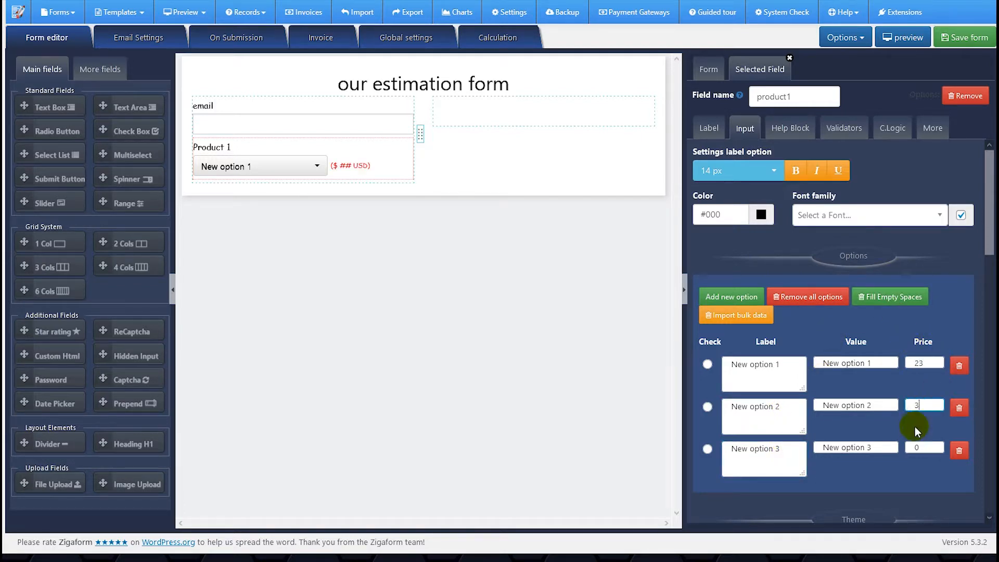
double_click(927, 447)
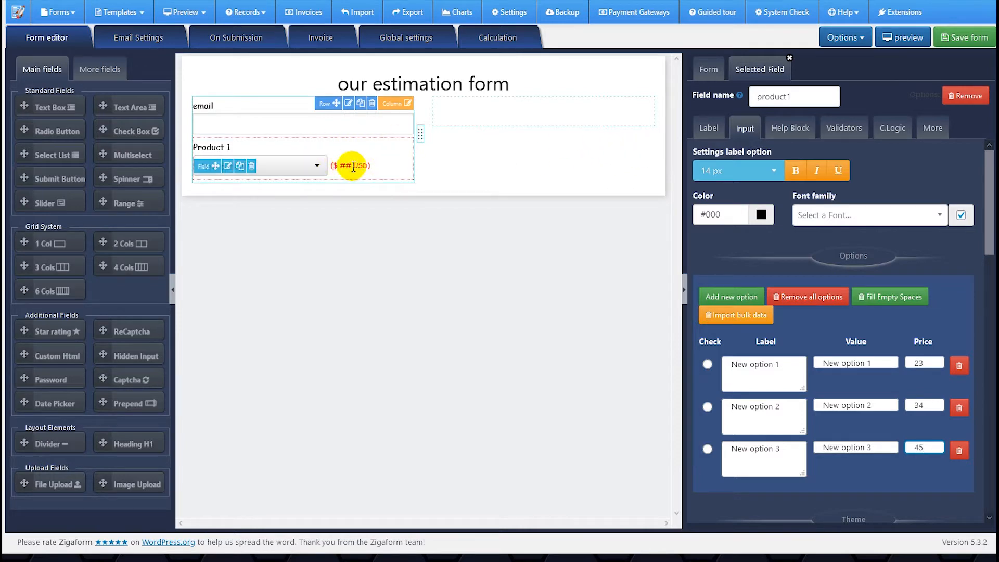
Turn off the price label of the Product 1 list in its price format settings
scroll(838, 359, down, 5)
scroll(848, 385, down, 8)
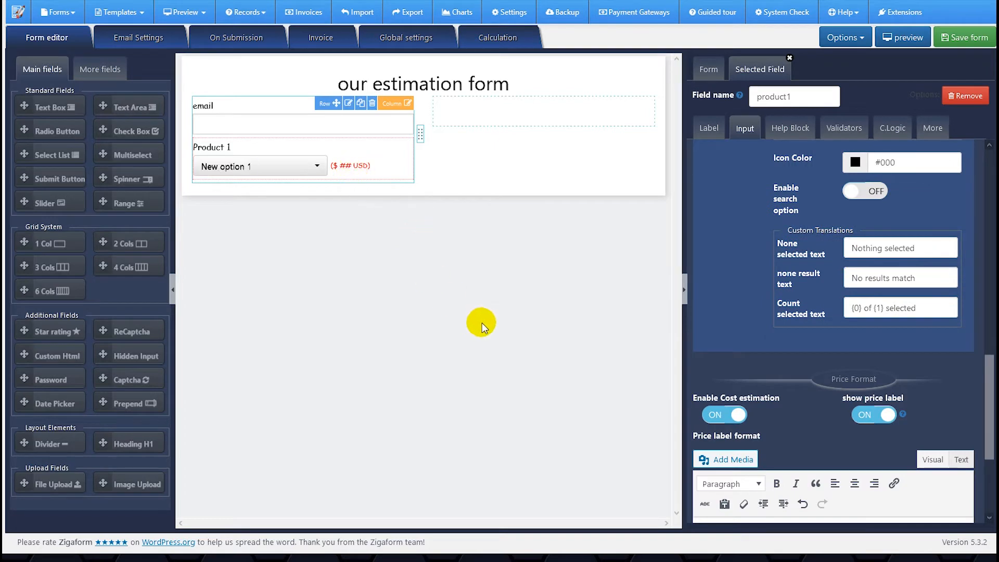
click(871, 415)
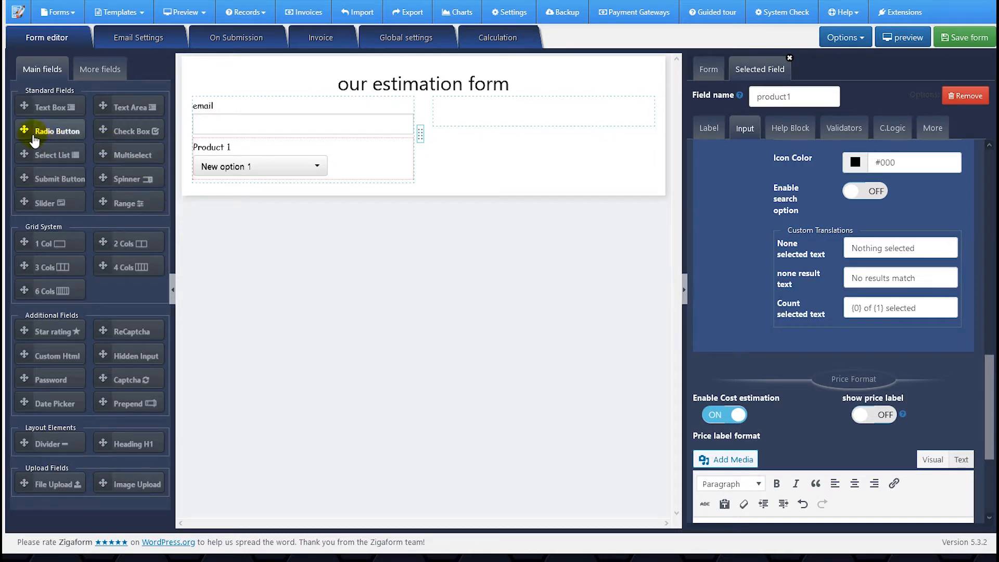
Add a radio button field below Product 1, with field name "service1" and label "service 1"
drag(27, 131, 334, 200)
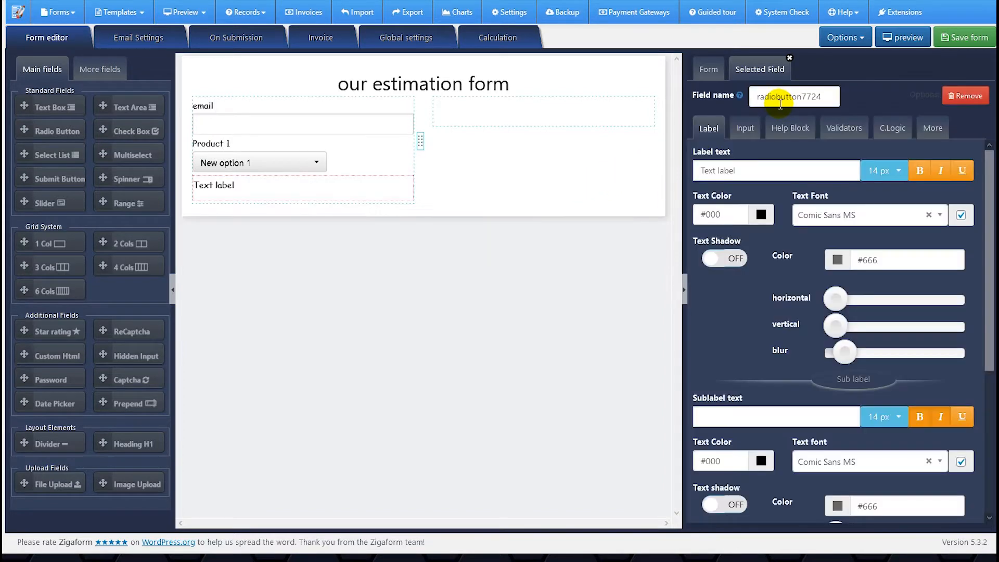
double_click(832, 98)
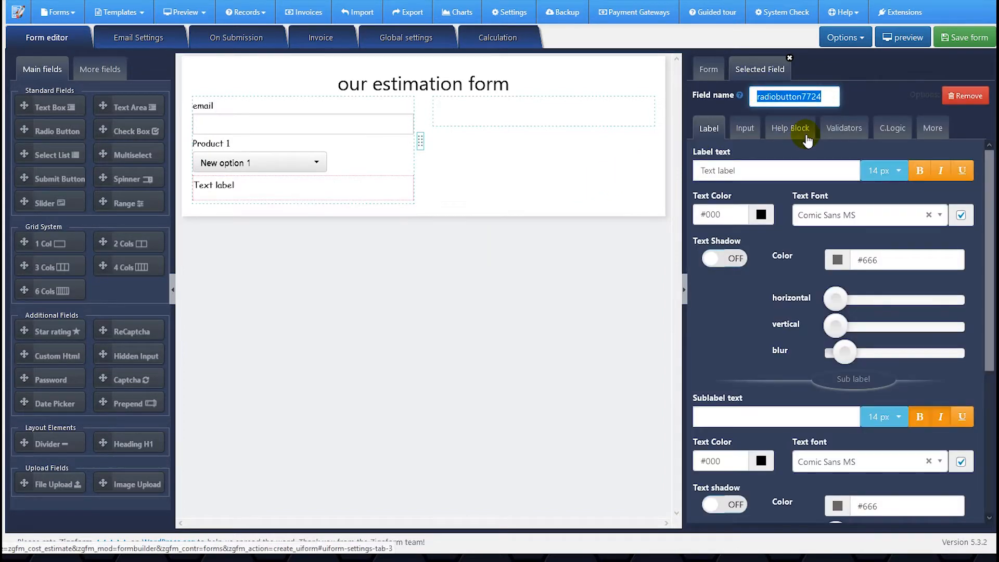
text(service1)
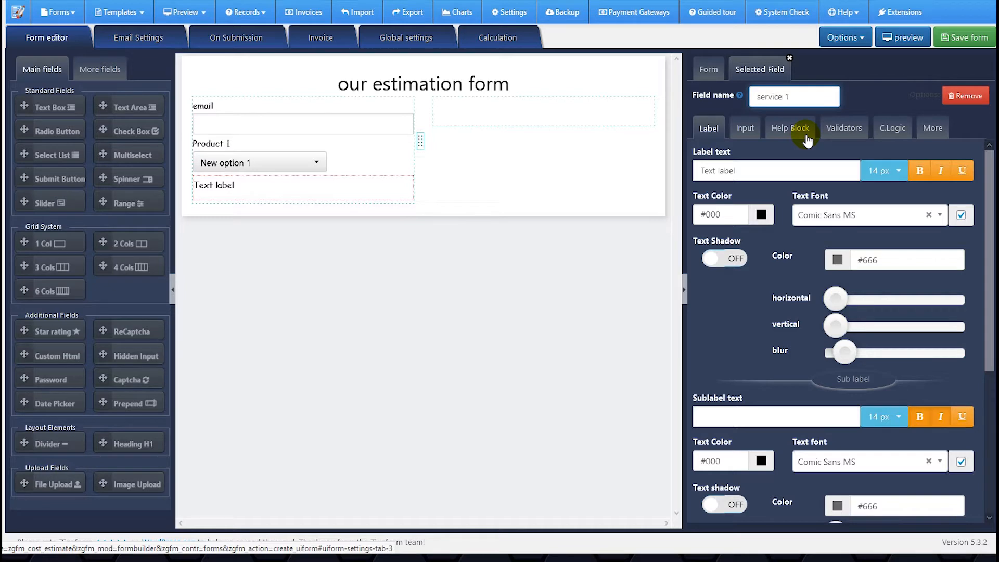
triple_click(762, 171)
text(service 1)
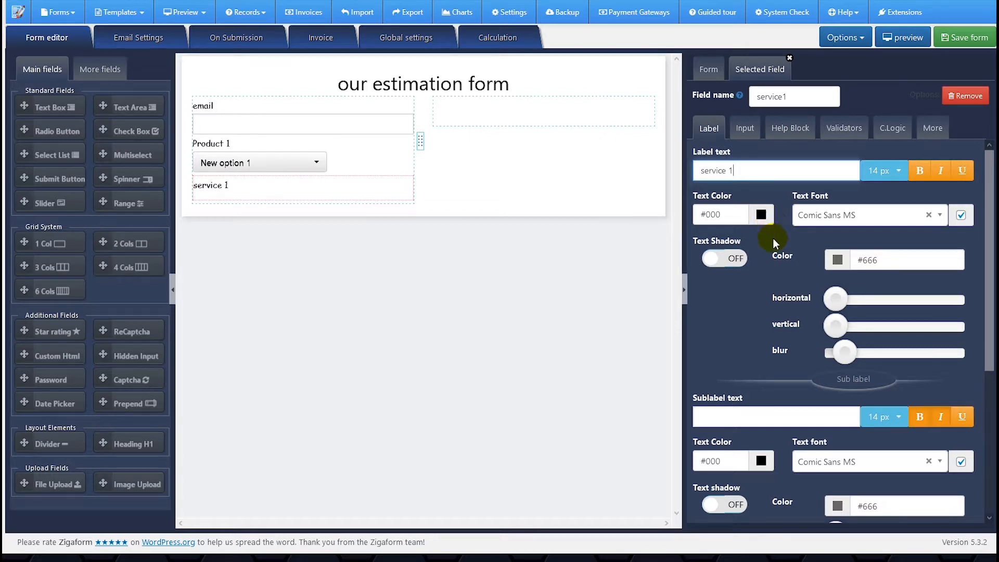
Label the three service 1 radio options "New option 1", "New option 2" and "New option 3", and auto-fill their matching values
click(750, 128)
click(743, 297)
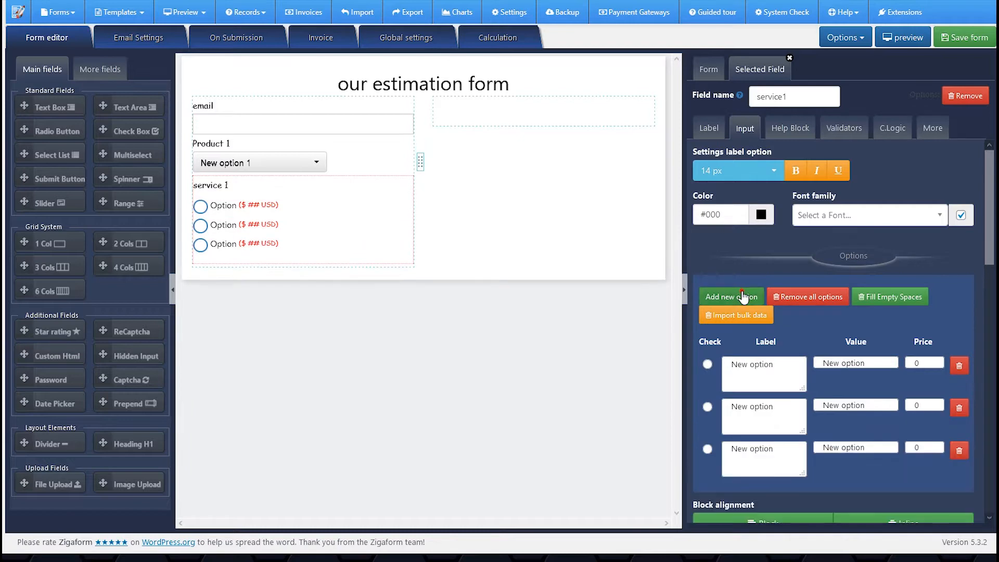
click(779, 372)
click(781, 409)
text(2)
click(789, 447)
text(3)
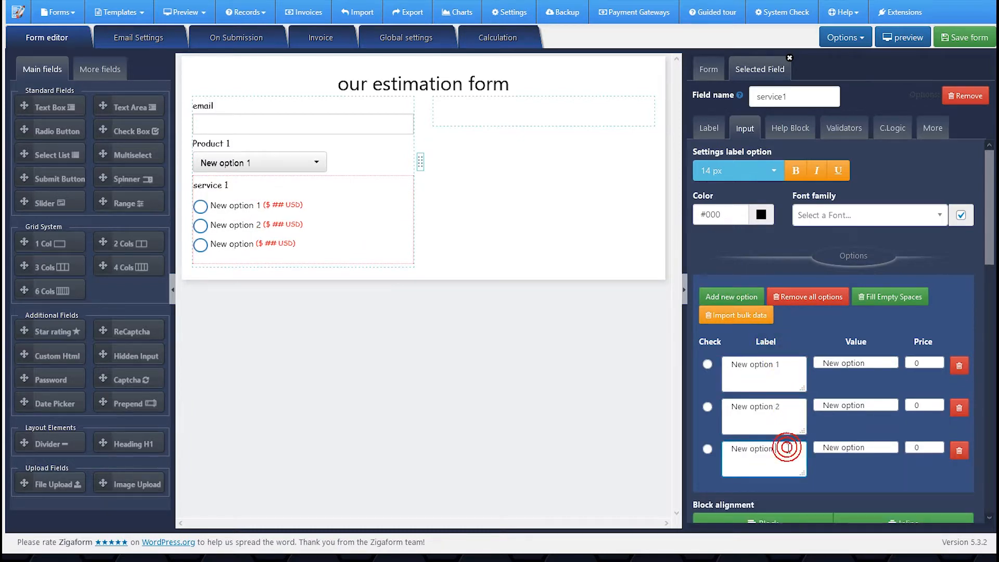
click(881, 296)
Set the service 1 option prices to 67, 45 and 56, and turn off the field's price label
click(924, 366)
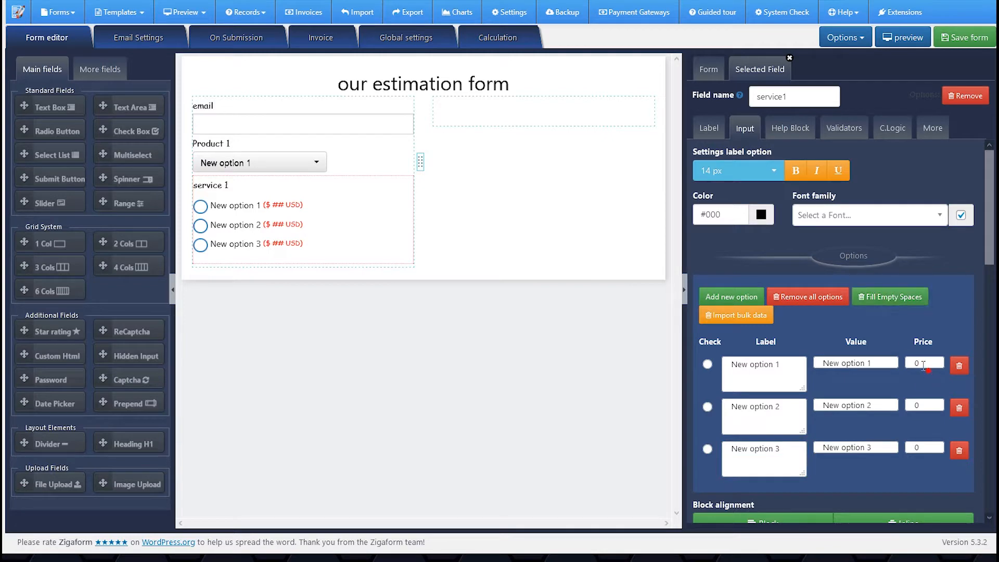
text(67)
click(924, 405)
text(45)
click(921, 448)
text(56)
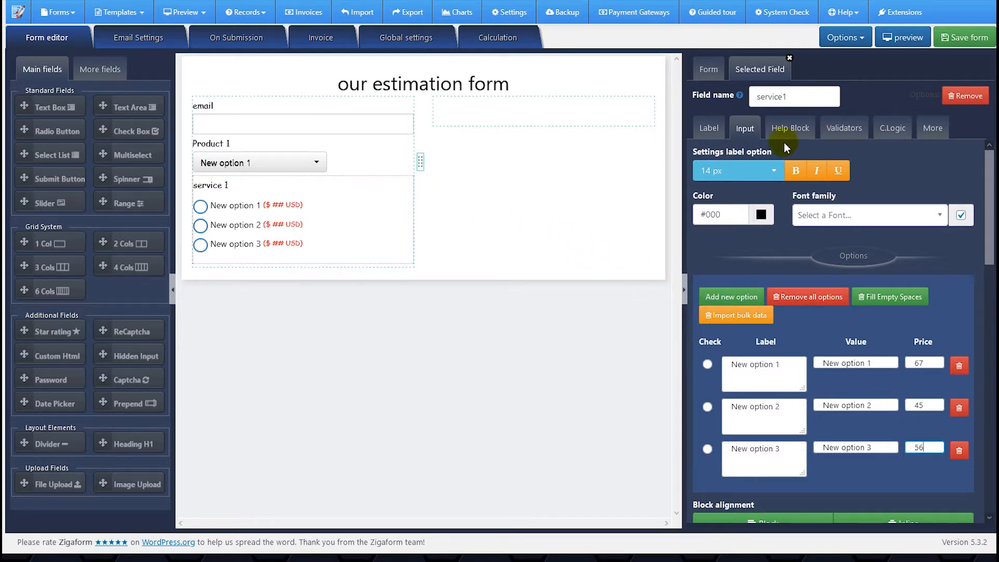
scroll(814, 327, down, 10)
click(877, 502)
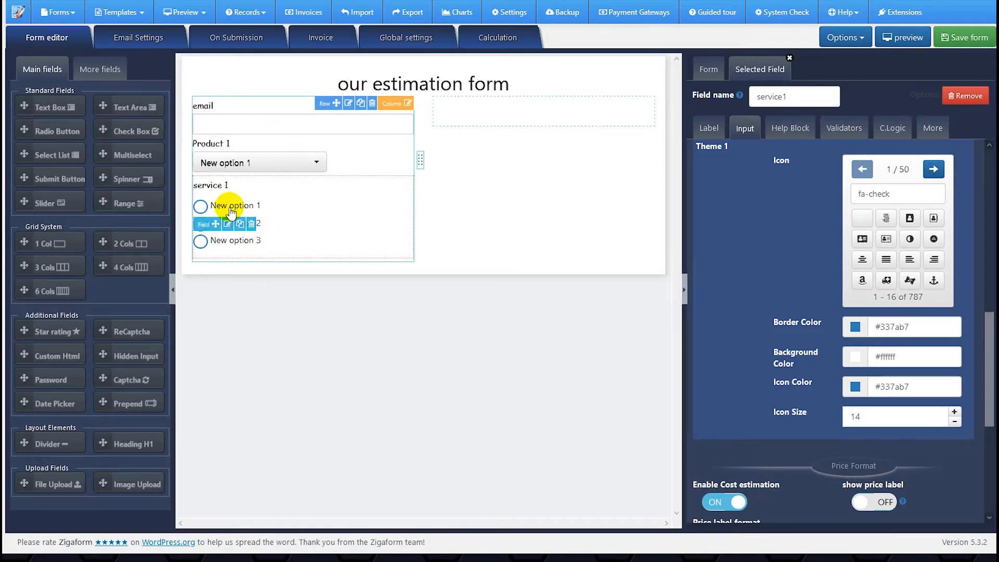
Add a spinner field below service 1, with field name "quantity" and label "quantity"
drag(114, 184, 281, 255)
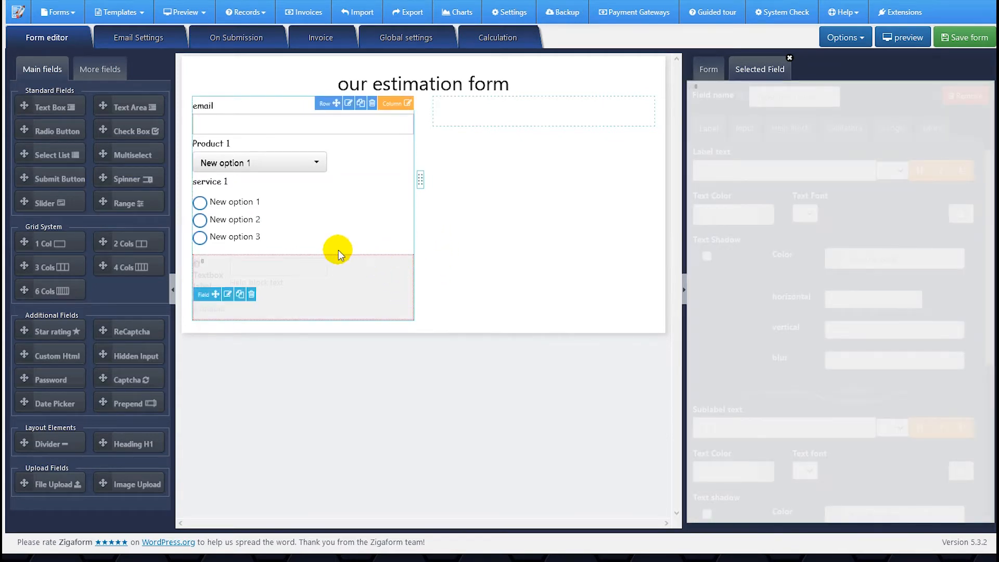
double_click(819, 97)
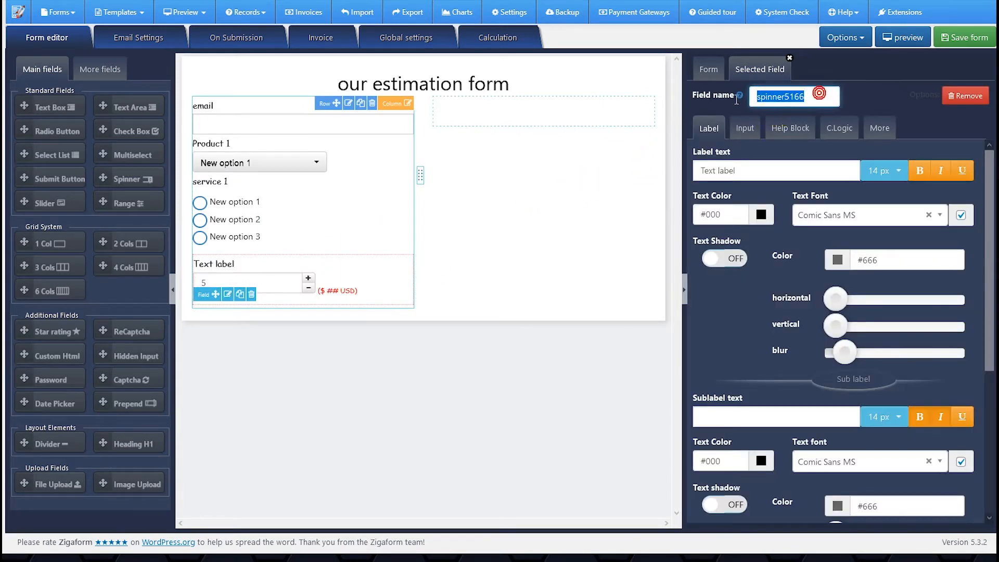
text(quantity)
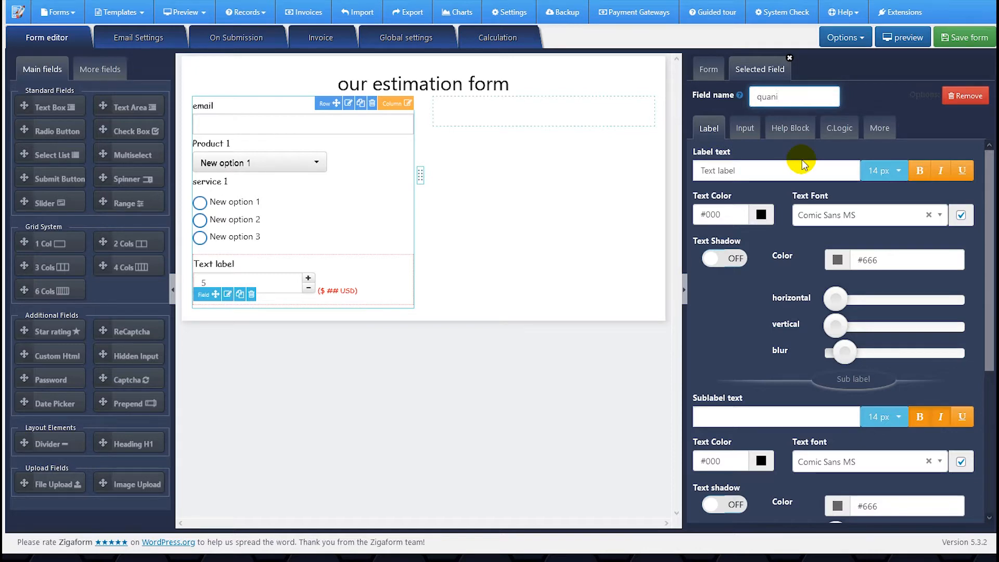
triple_click(744, 170)
text(quantity)
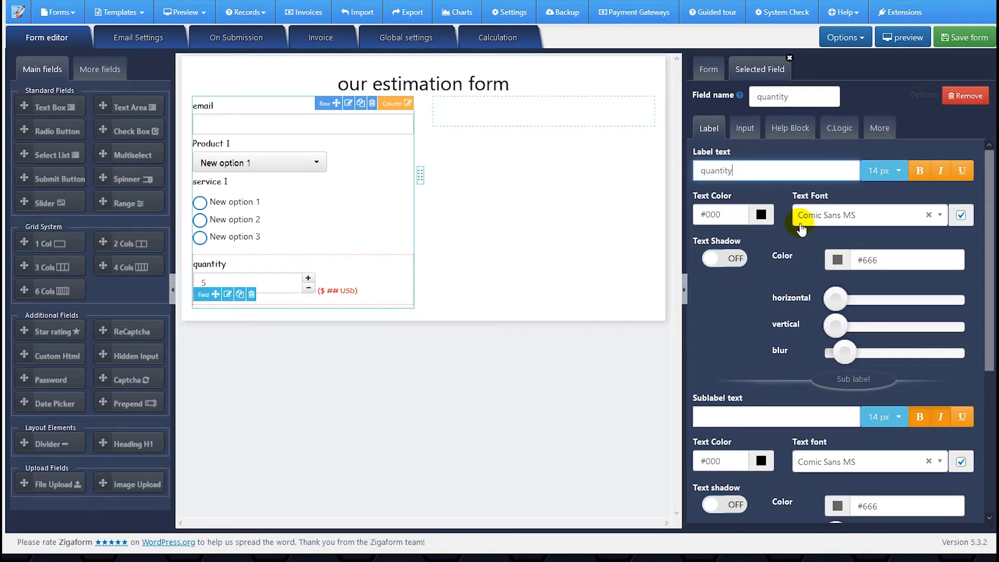
Turn off the price label of the quantity spinner in its price format settings
click(744, 128)
scroll(786, 344, down, 3)
scroll(786, 346, up, 3)
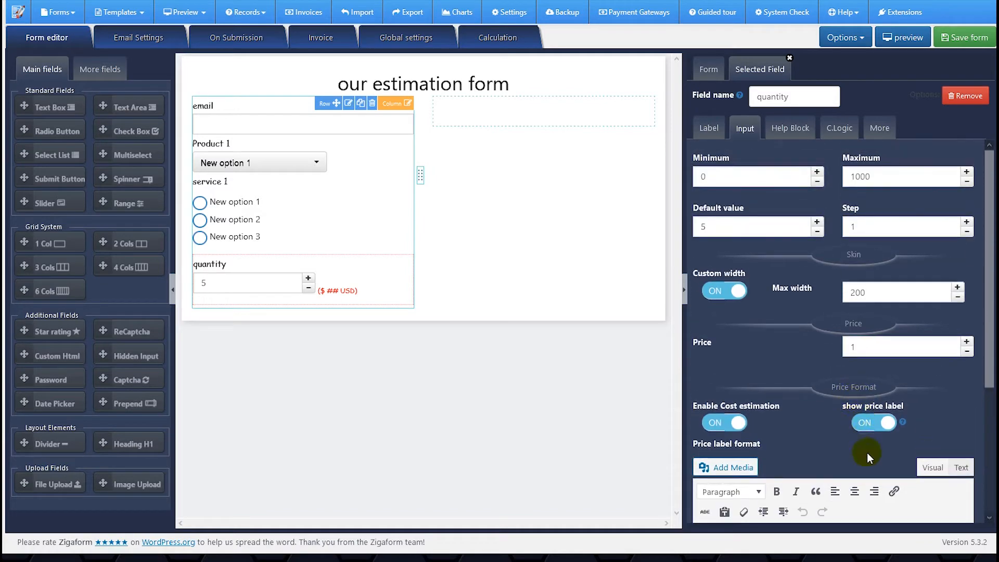
click(873, 434)
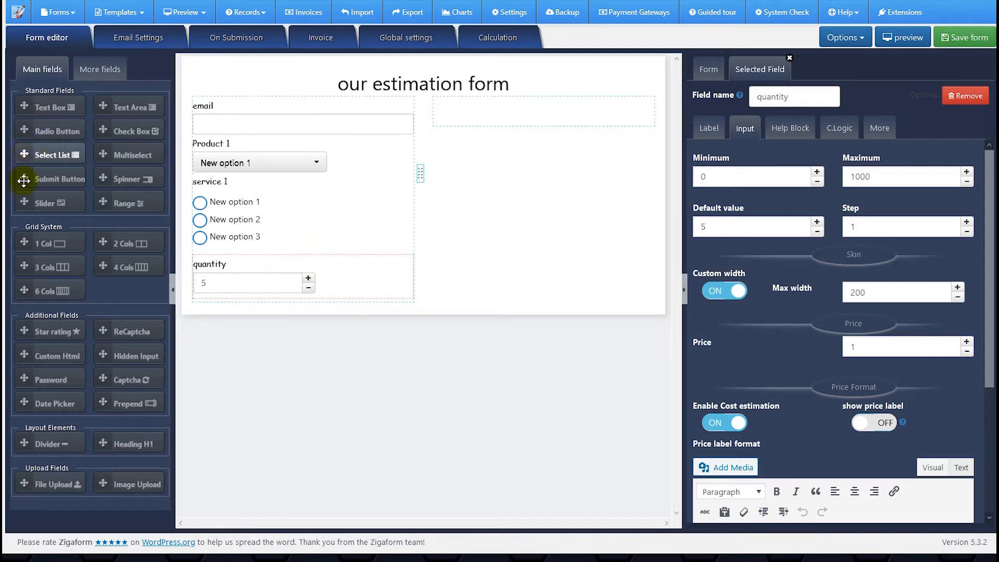
Add a submit button below the two-column row and set its text to "Submit form"
drag(25, 174, 394, 323)
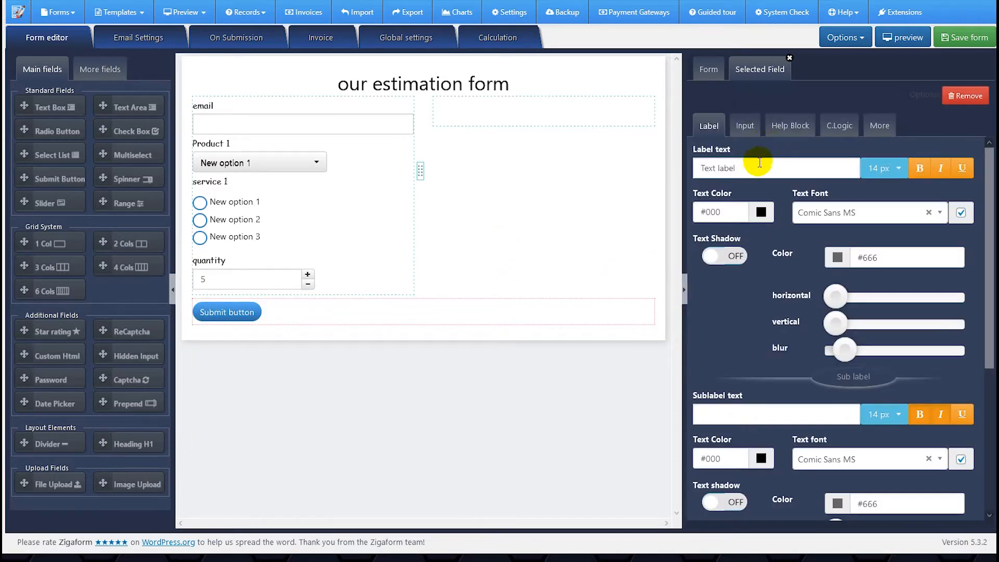
click(746, 126)
drag(757, 190, 743, 189)
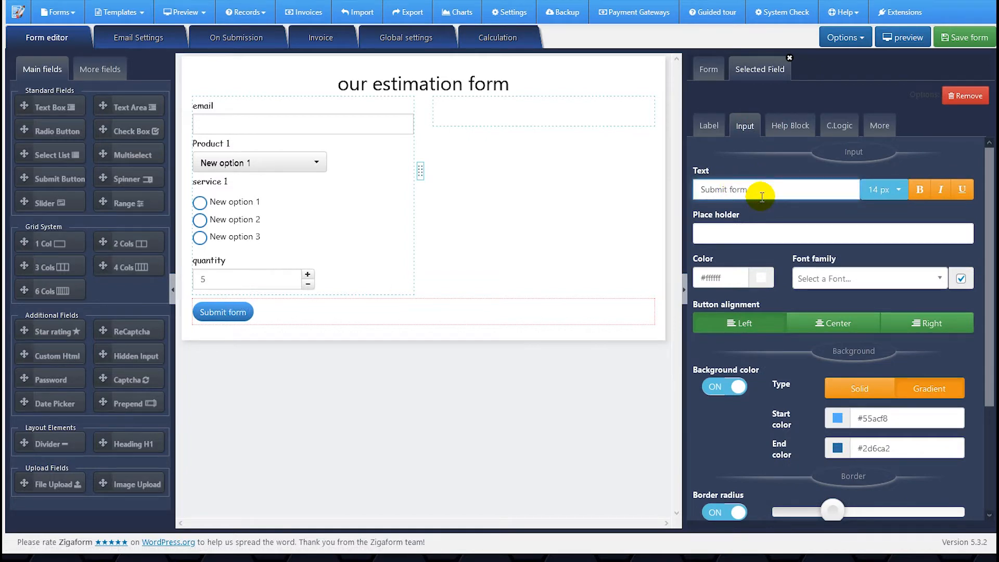
Set the submit button's font size to 18 px and center the button
click(883, 189)
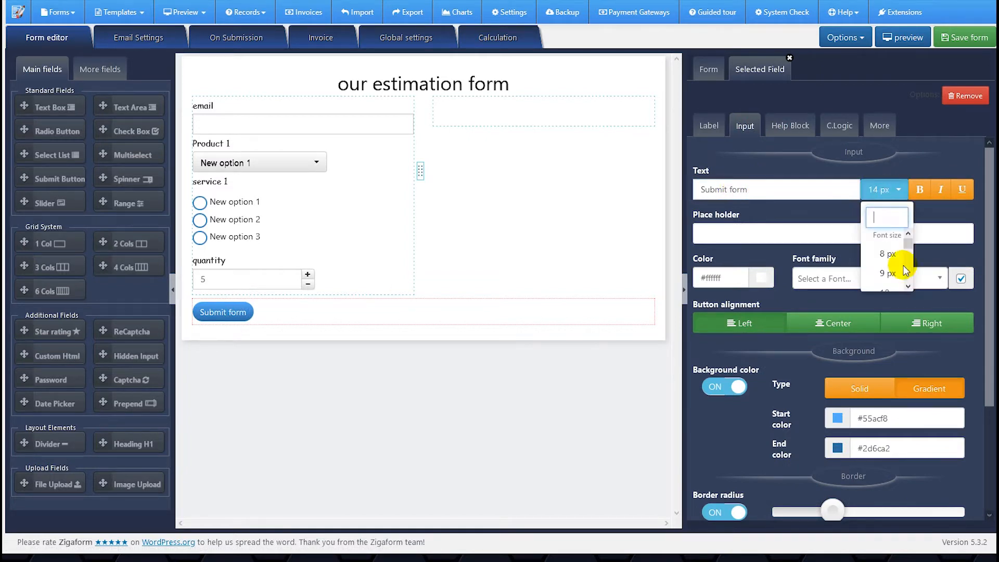
scroll(897, 266, down, 2)
click(882, 272)
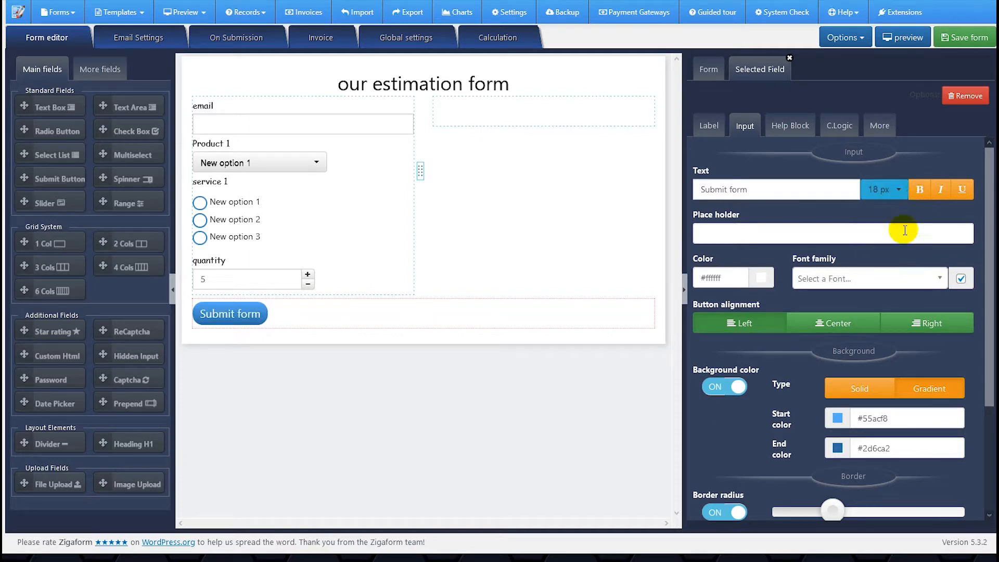
click(838, 325)
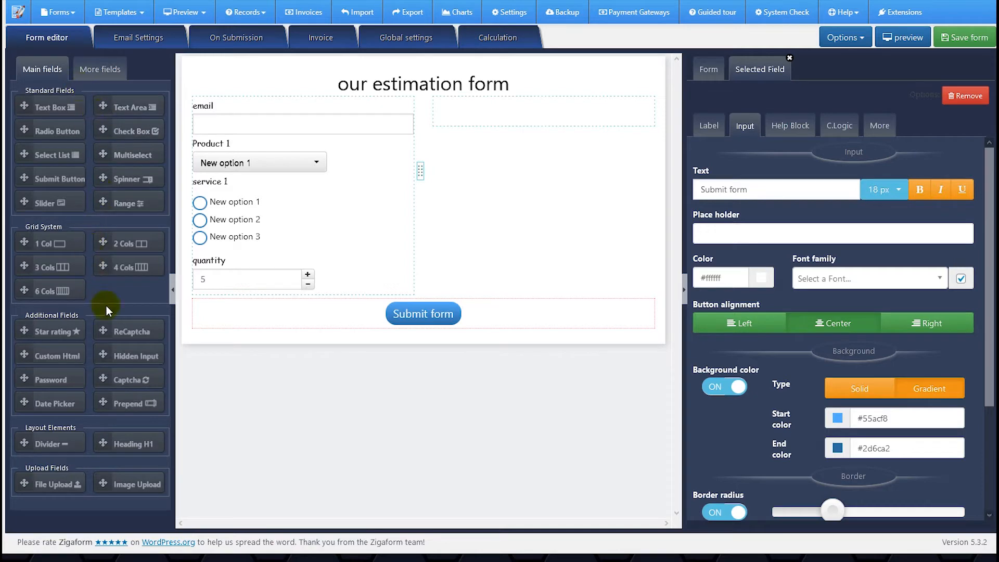
Add a custom HTML field to the form's empty second column and hide its label block
drag(47, 361, 458, 125)
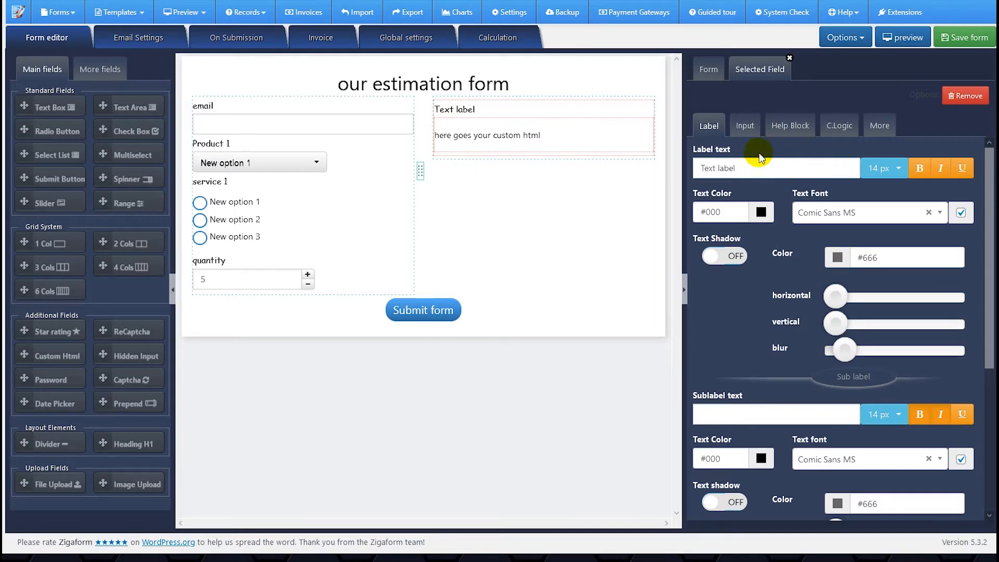
scroll(734, 457, down, 4)
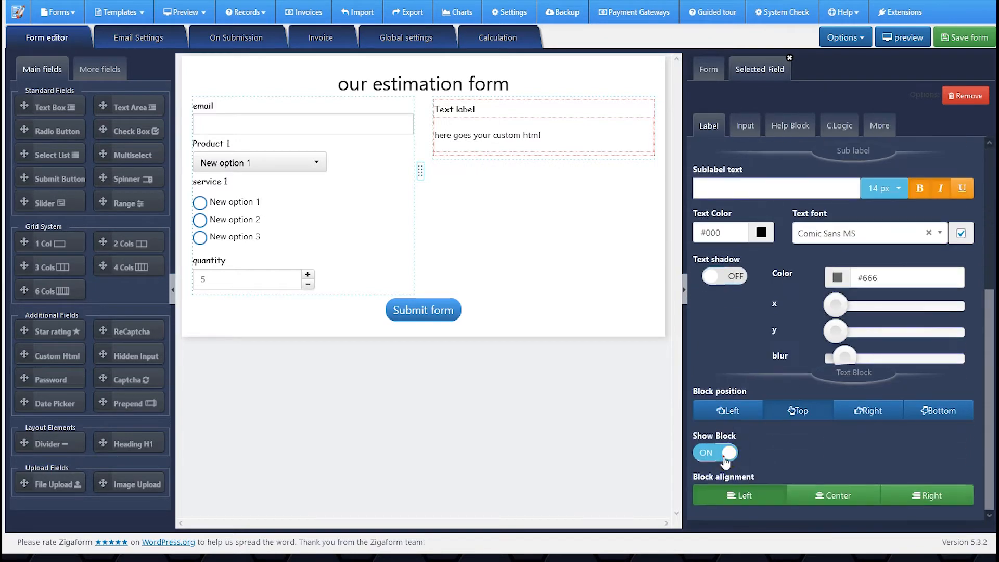
click(731, 458)
Replace the custom HTML field's default source code with the text "here goes the summary:"
click(746, 128)
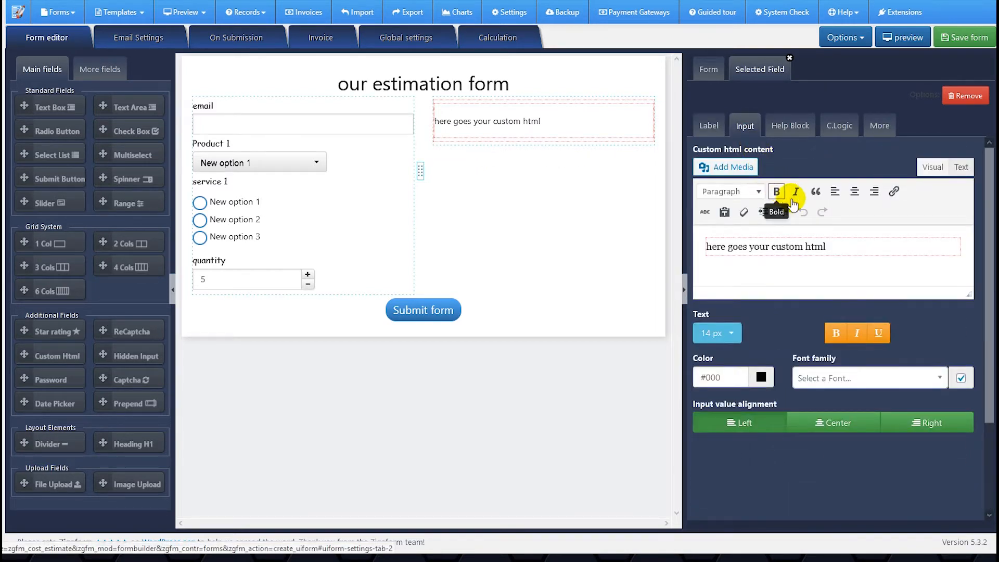
click(961, 167)
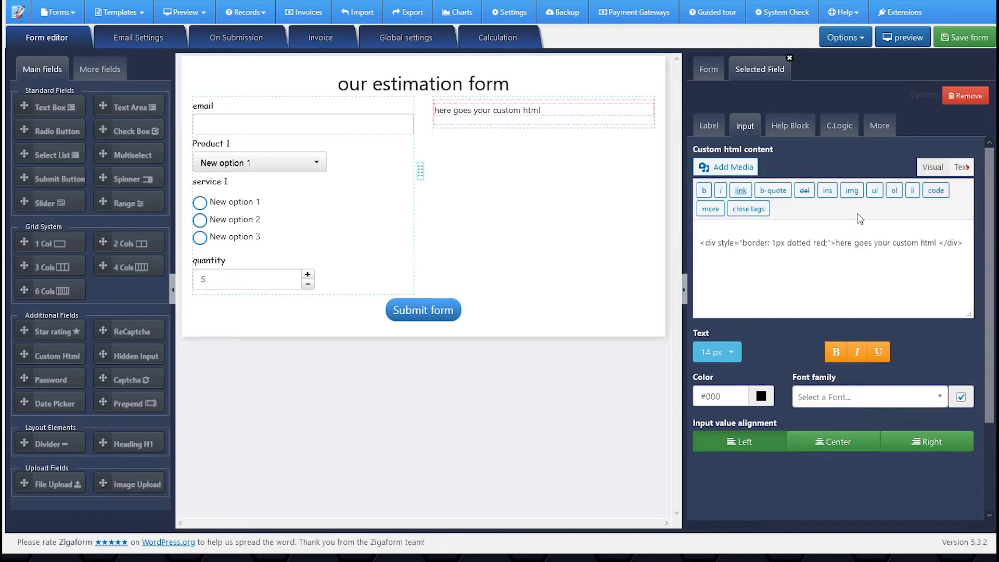
triple_click(855, 247)
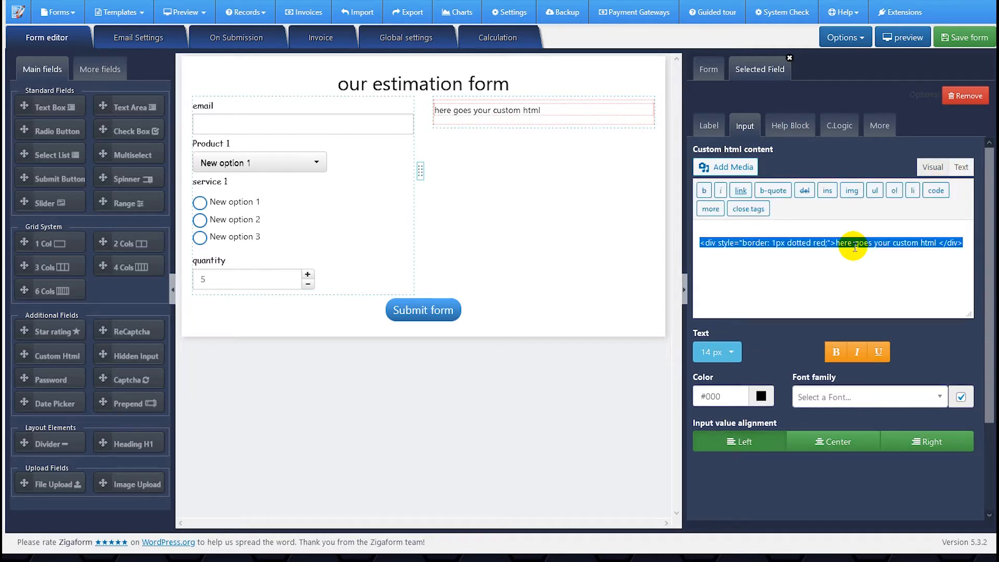
text(here goes)
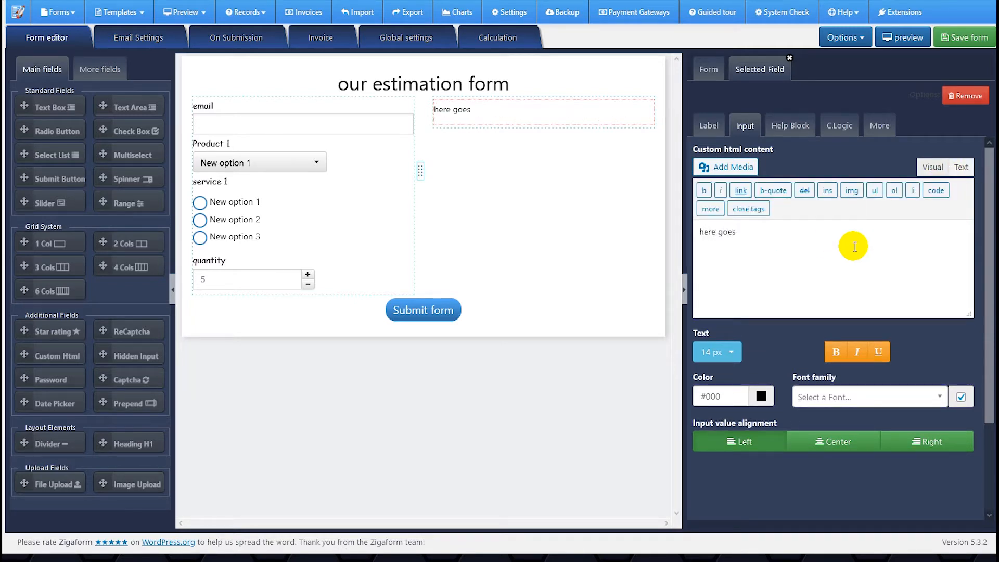
text( the summary)
text(product 1:)
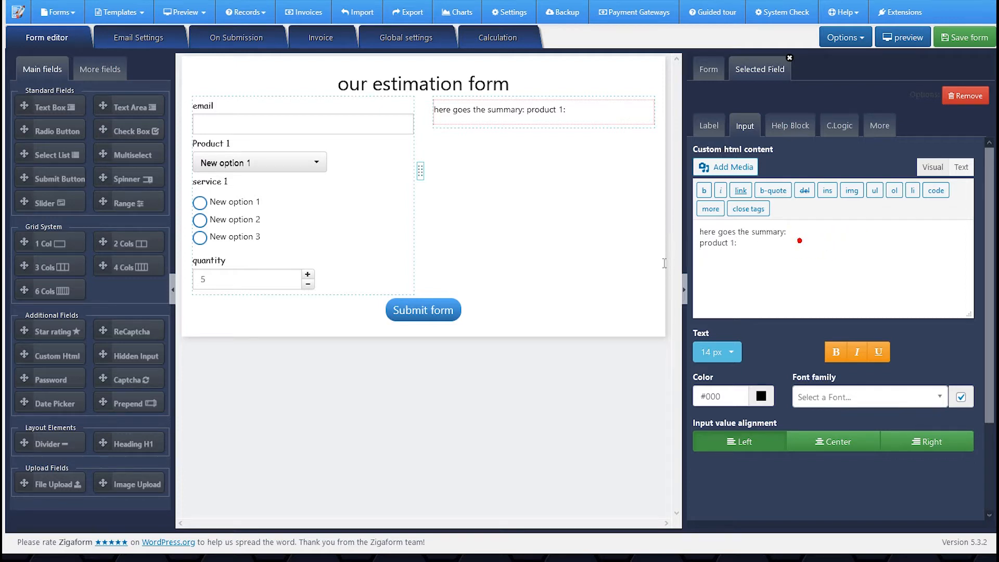
drag(799, 241, 663, 252)
key(BackSpace)
In the visual editor, add the lines "product 1:" and "service 1:" below the summary text
click(932, 167)
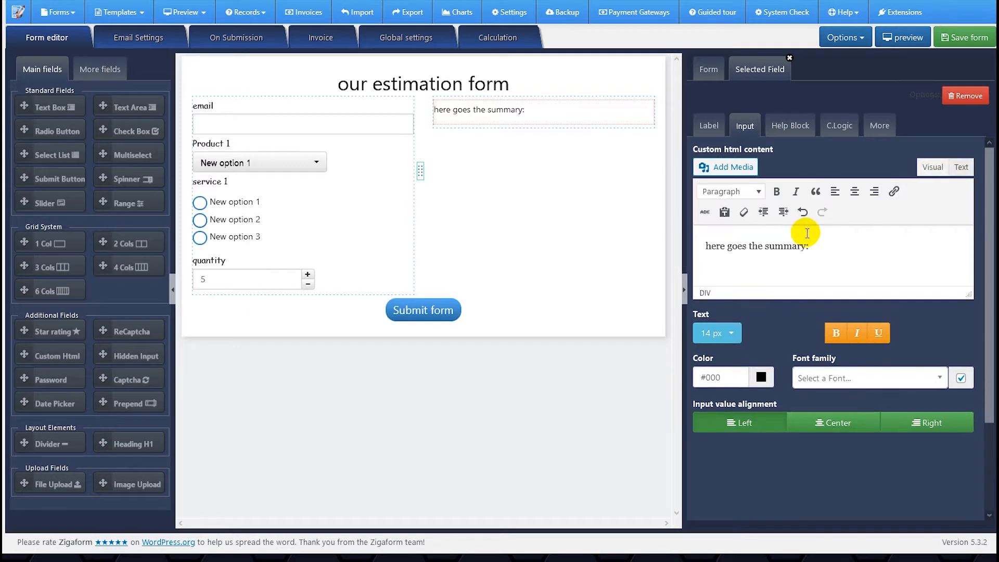
click(832, 249)
key(Return)
text(product)
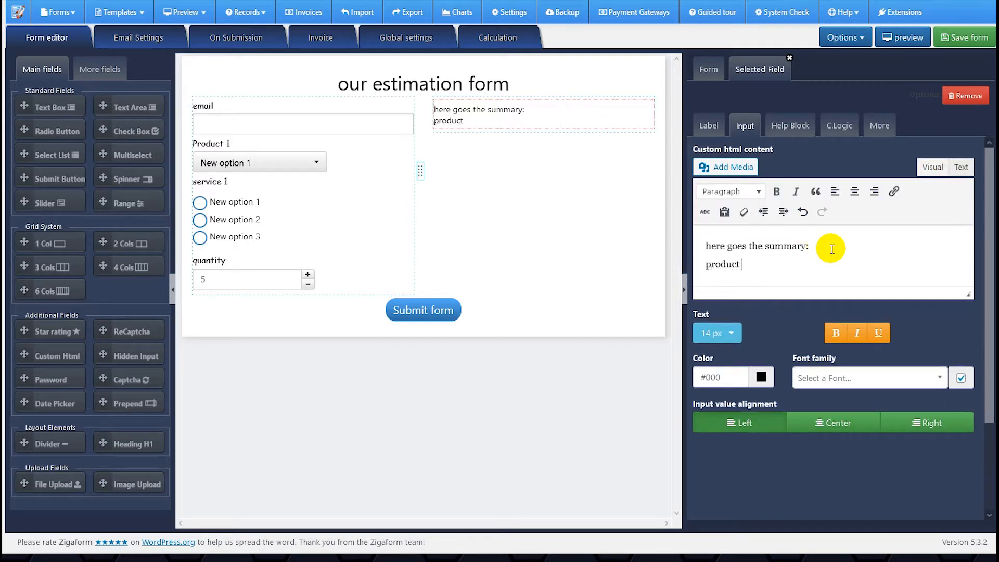
text( 1:)
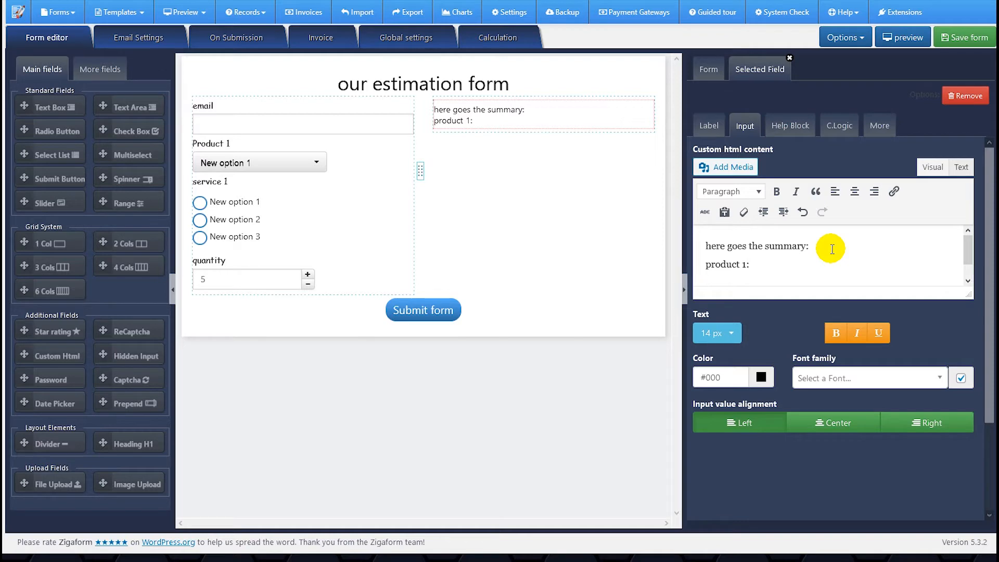
key(Return)
text(service 1:)
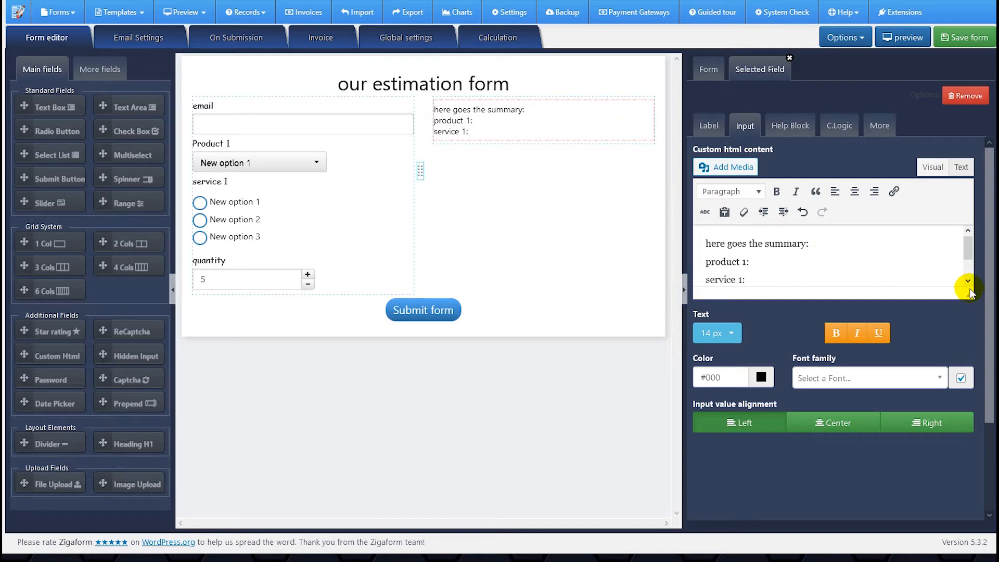
Enlarge the editor area and add "quantity:" and, after a blank line, "Total:" to the summary
drag(969, 295, 979, 418)
text(quantity)
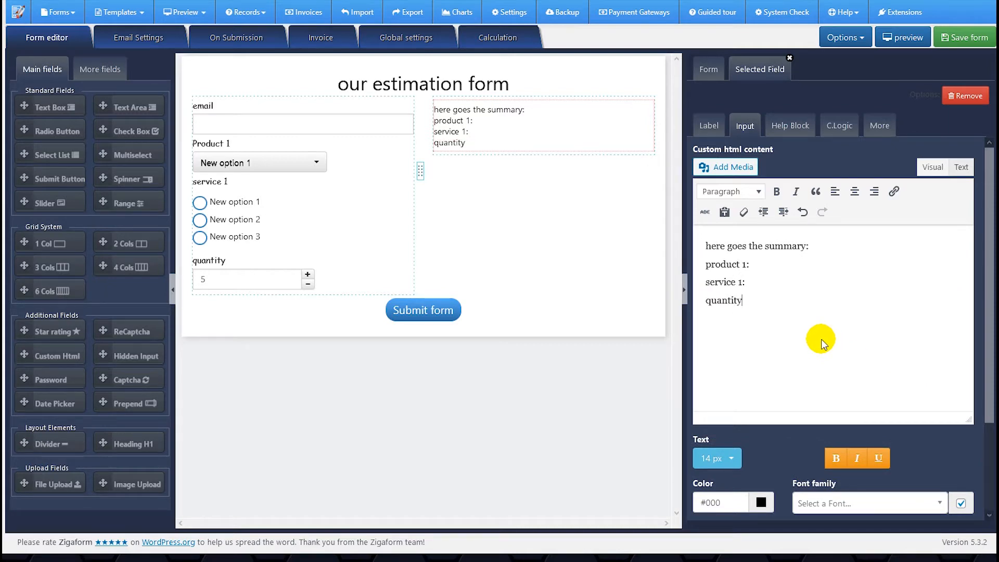
text(:)
key(Return)
text(Total)
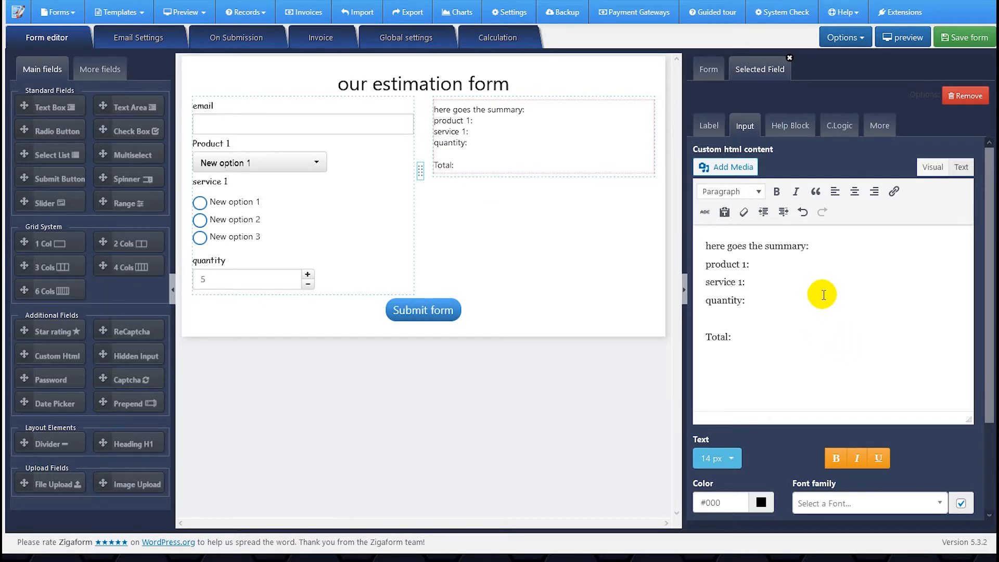
In the HTML source, wrap the summary text in a div with style "background:yellow;"
click(961, 167)
click(762, 231)
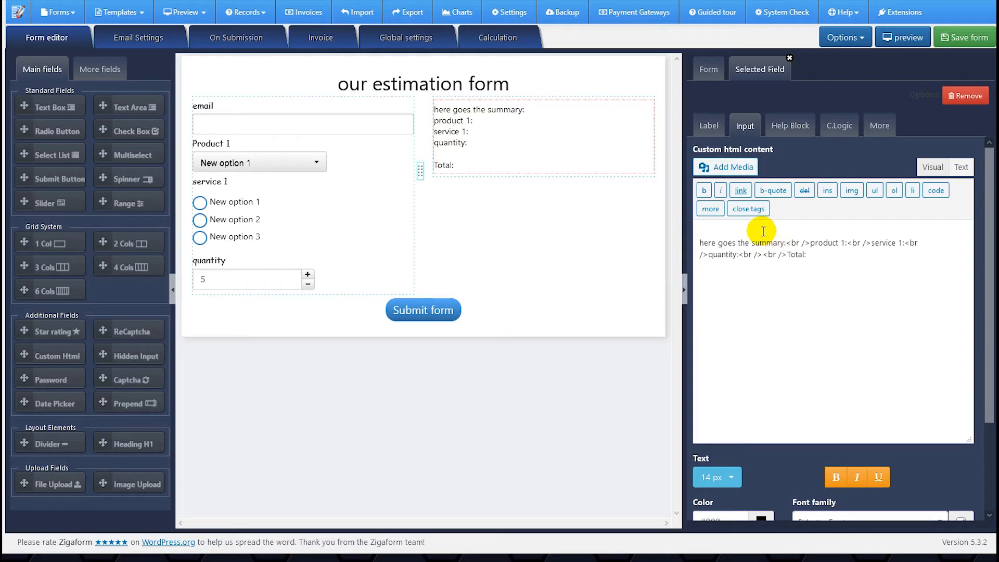
text(<>)
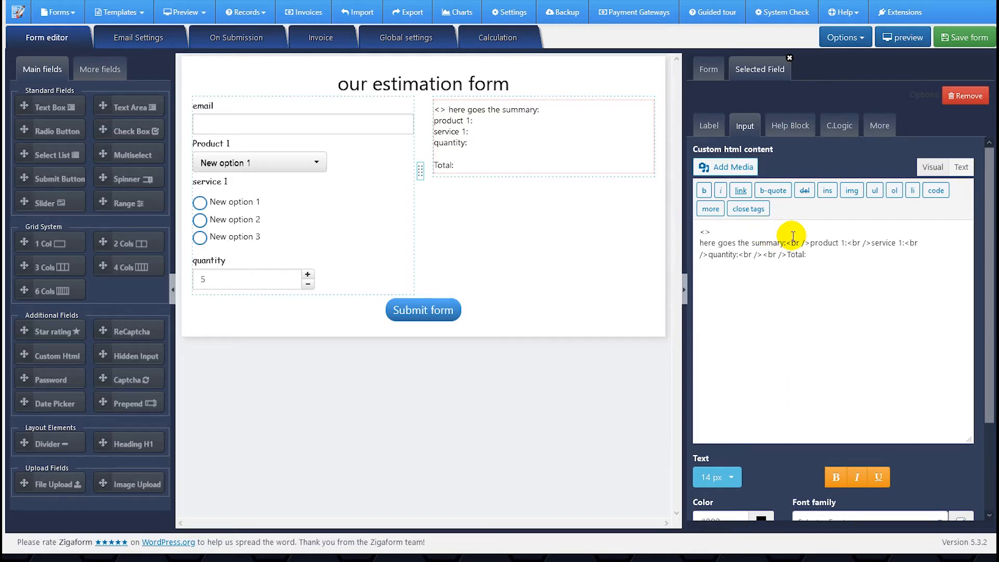
text(div)
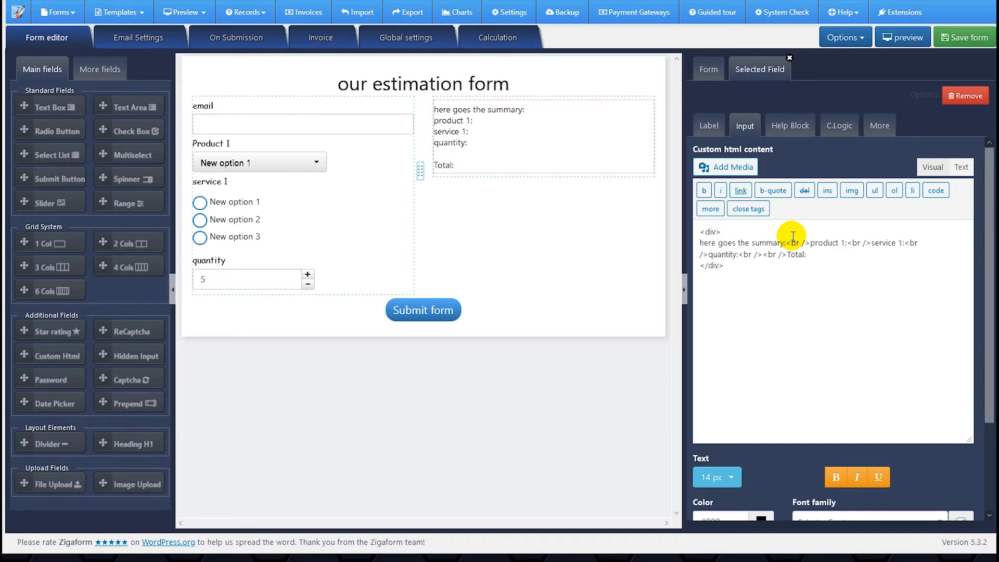
text(style="background:yellow;)
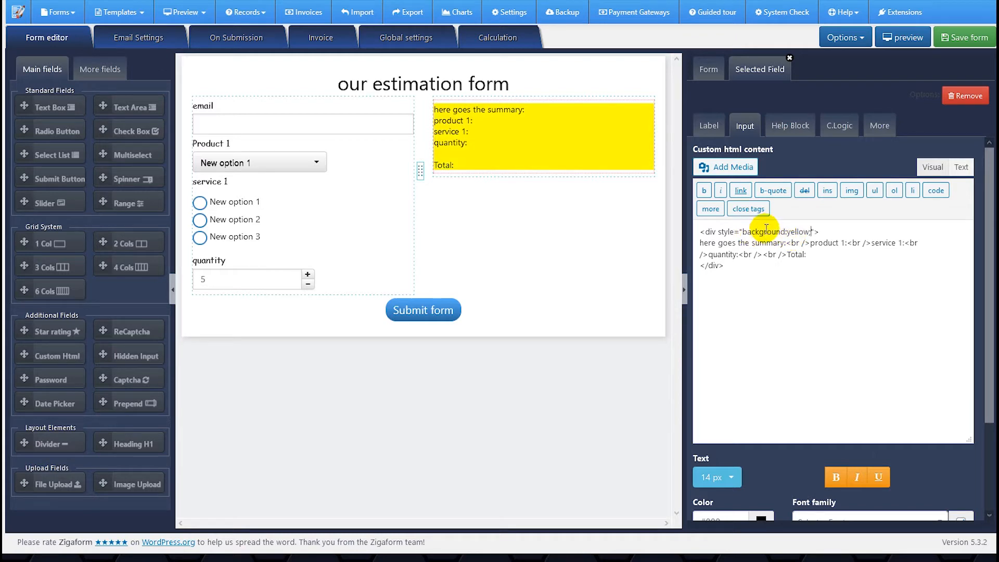
Add "padding:10px;" to the summary div's style and return to the visual editor
click(933, 166)
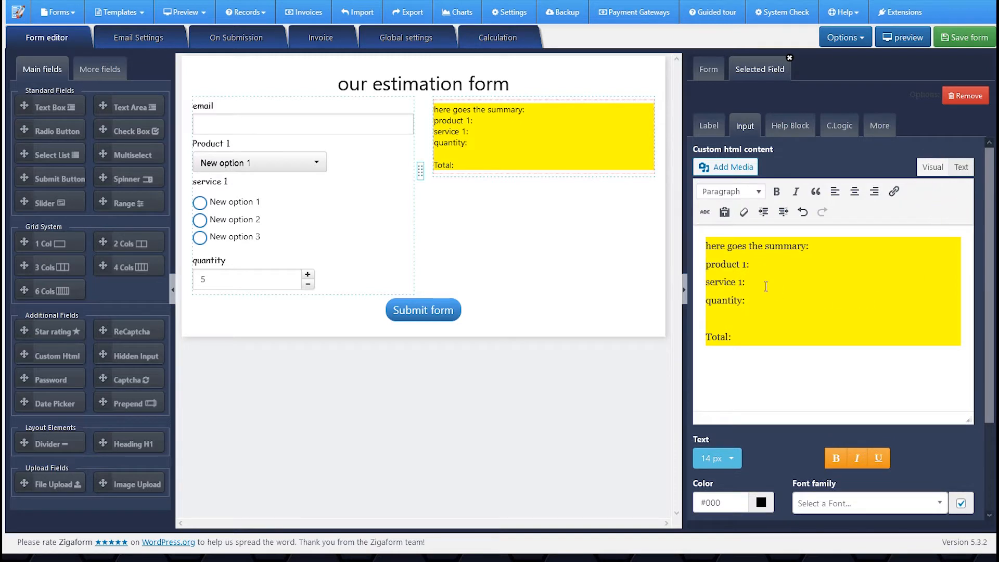
click(963, 166)
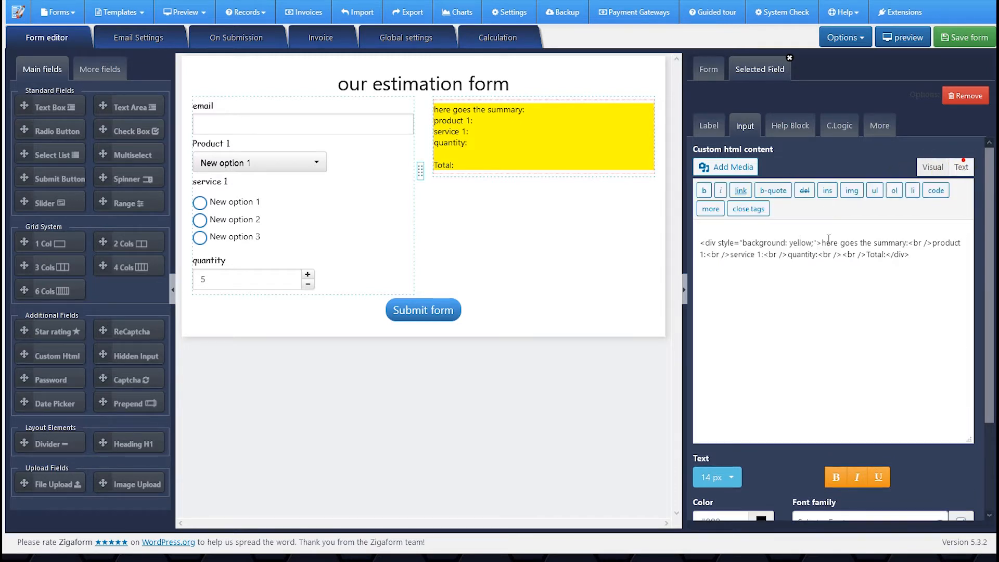
text(;padding:10px;)
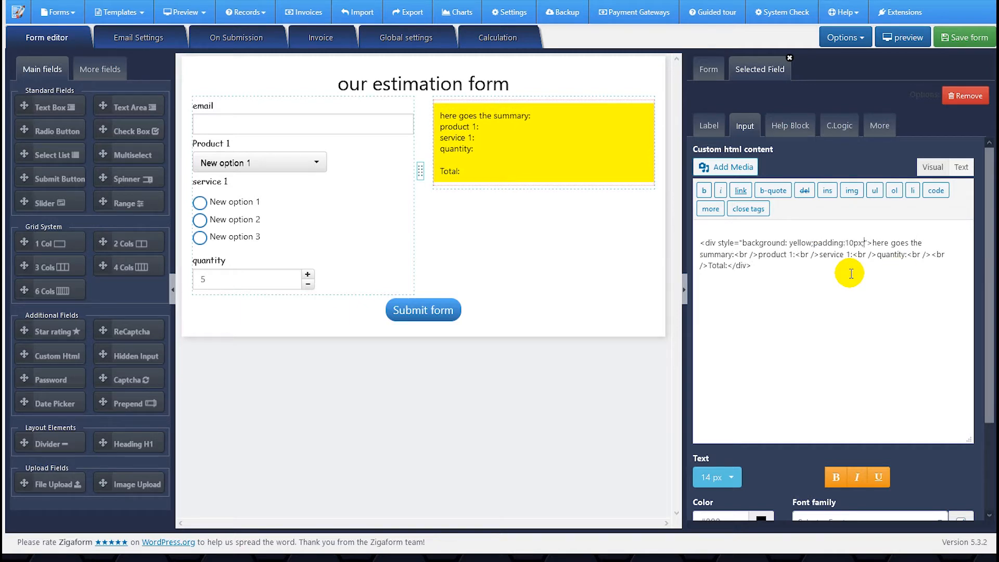
click(931, 167)
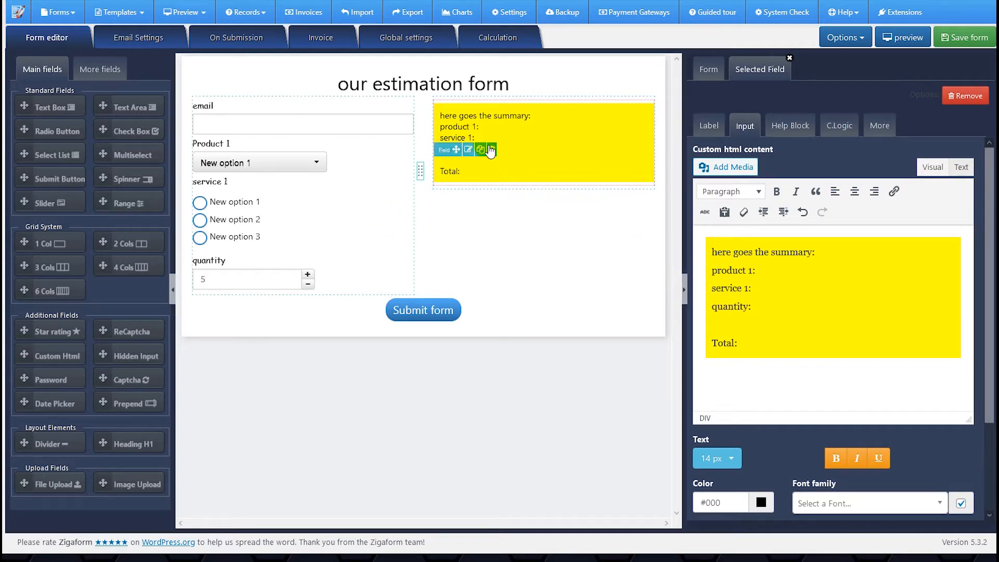
Enable math calculation for the form and add four optional variables
click(509, 37)
click(213, 72)
click(214, 104)
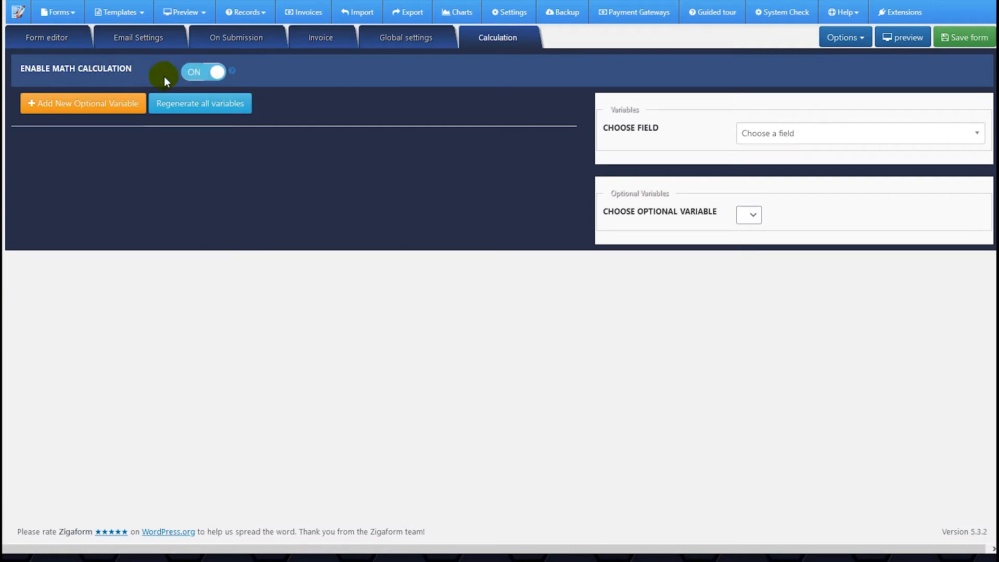
click(89, 104)
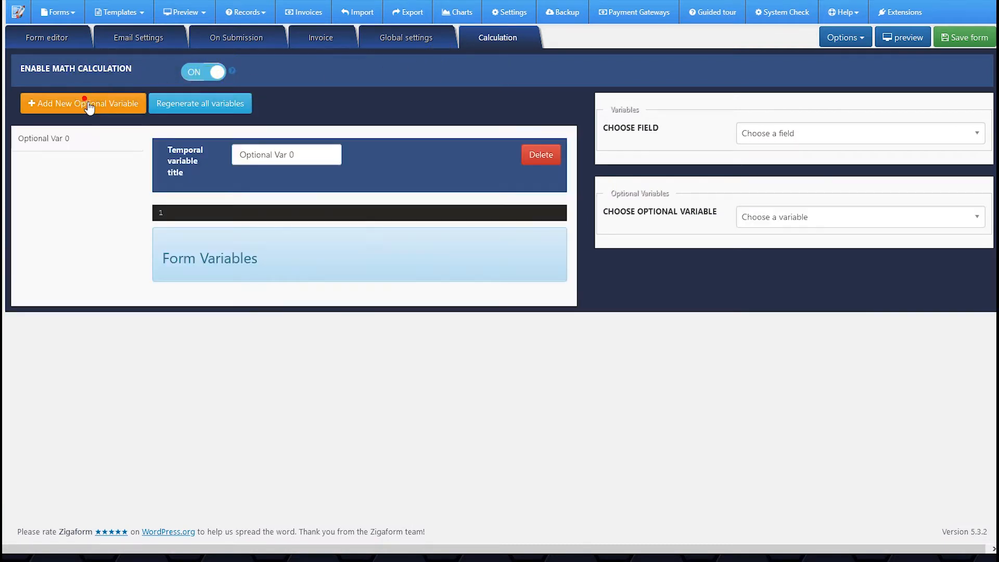
click(90, 106)
click(90, 105)
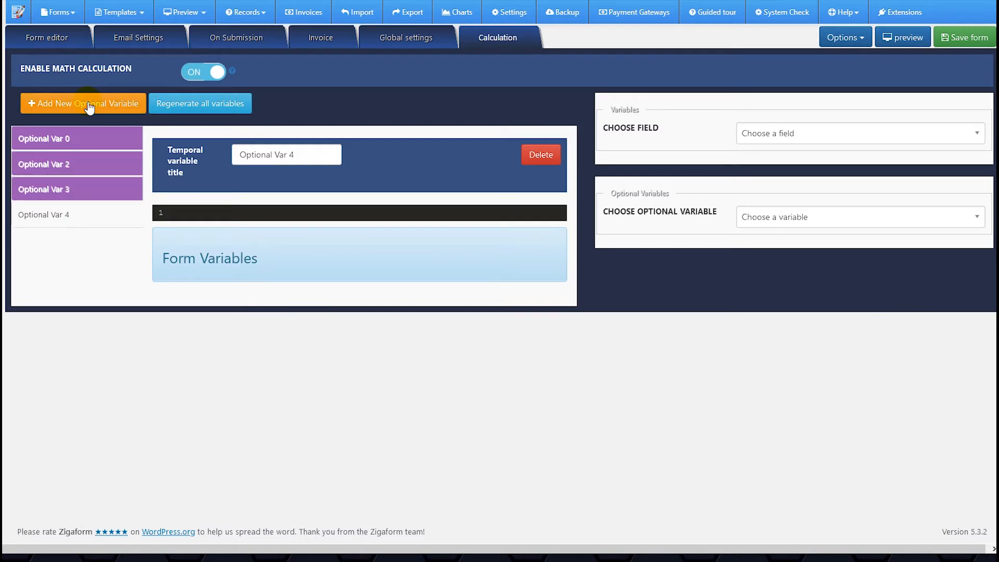
Rename the first optional variable, Optional Var 0, as "main total"
click(86, 165)
click(239, 152)
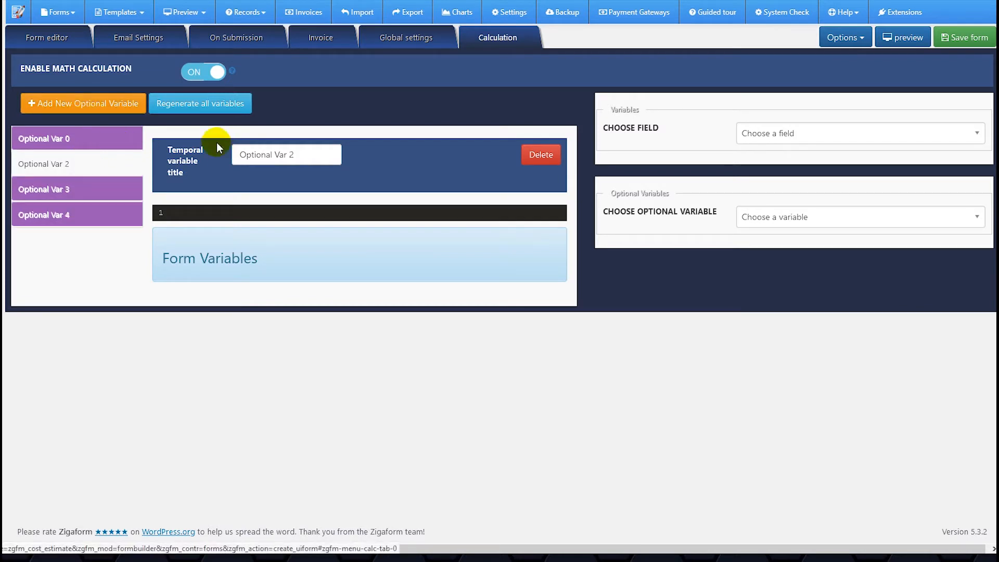
click(108, 140)
drag(294, 155, 214, 154)
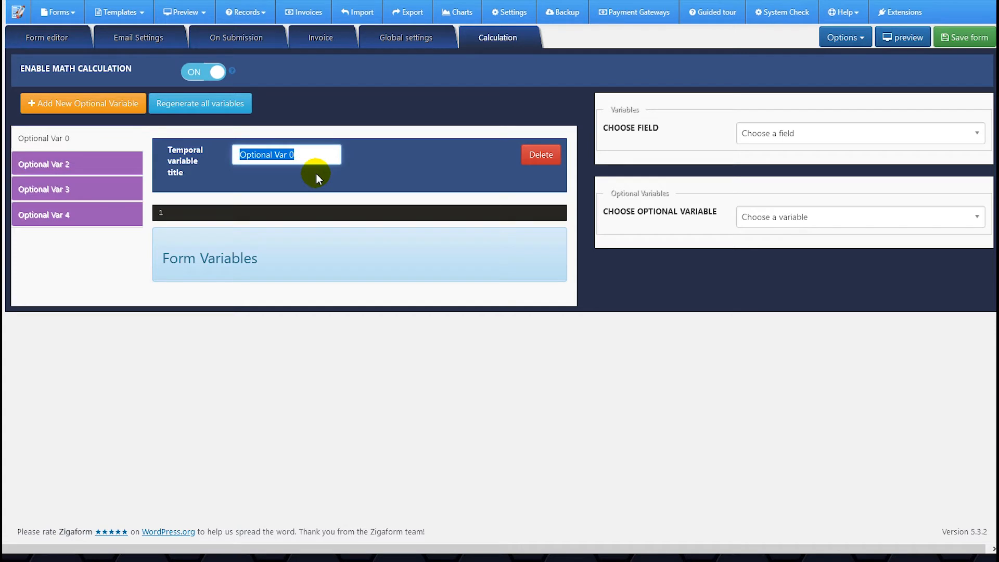
text(main )
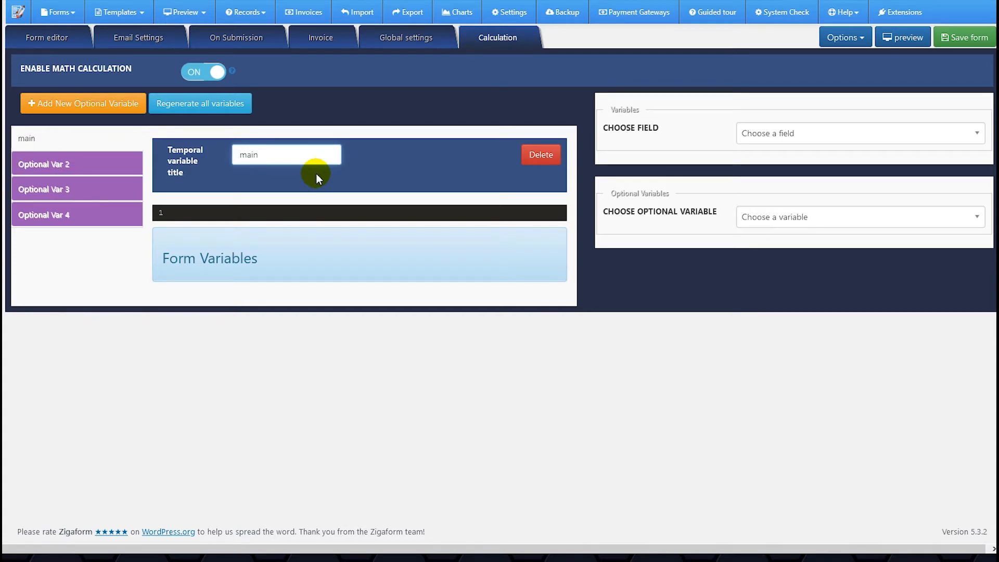
text(total)
Rename Optional Var 2 as "product 1" and Optional Var 3 as "service 1"
click(73, 164)
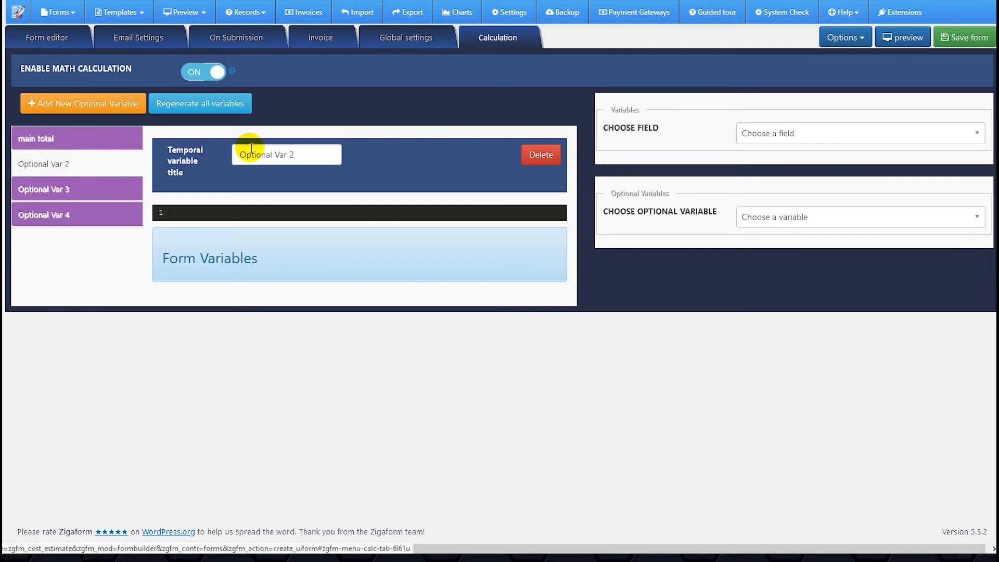
triple_click(304, 150)
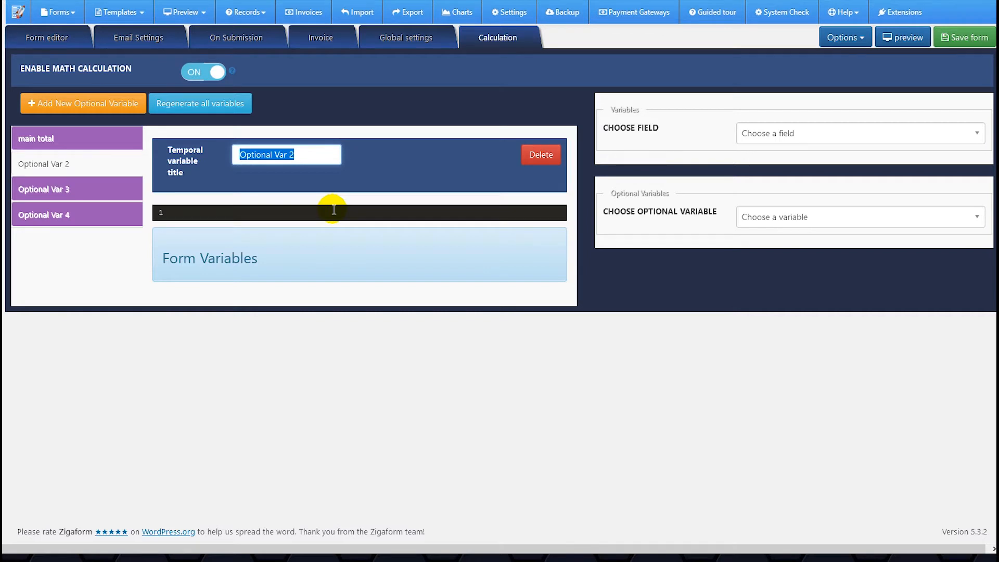
text(product 1)
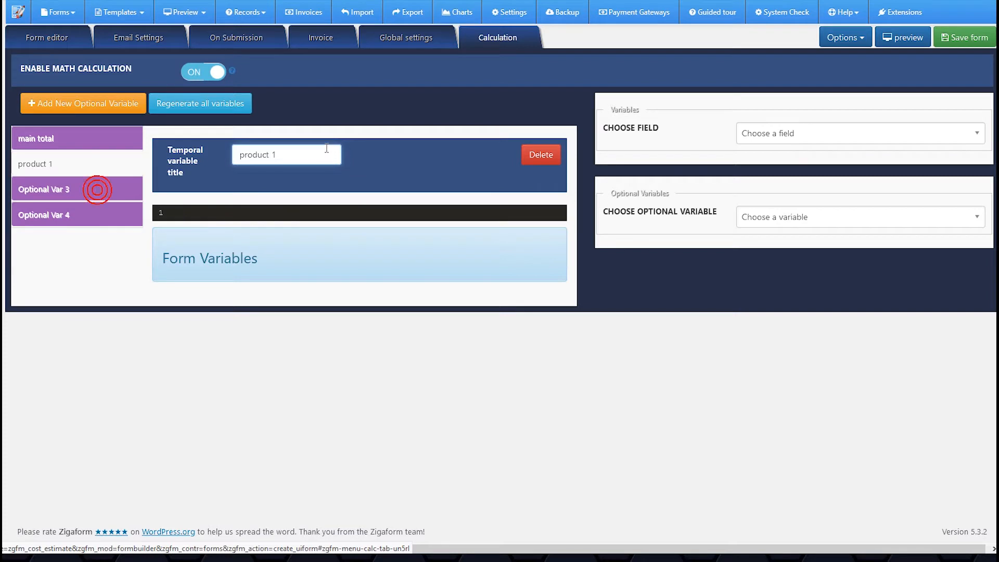
click(86, 192)
triple_click(313, 154)
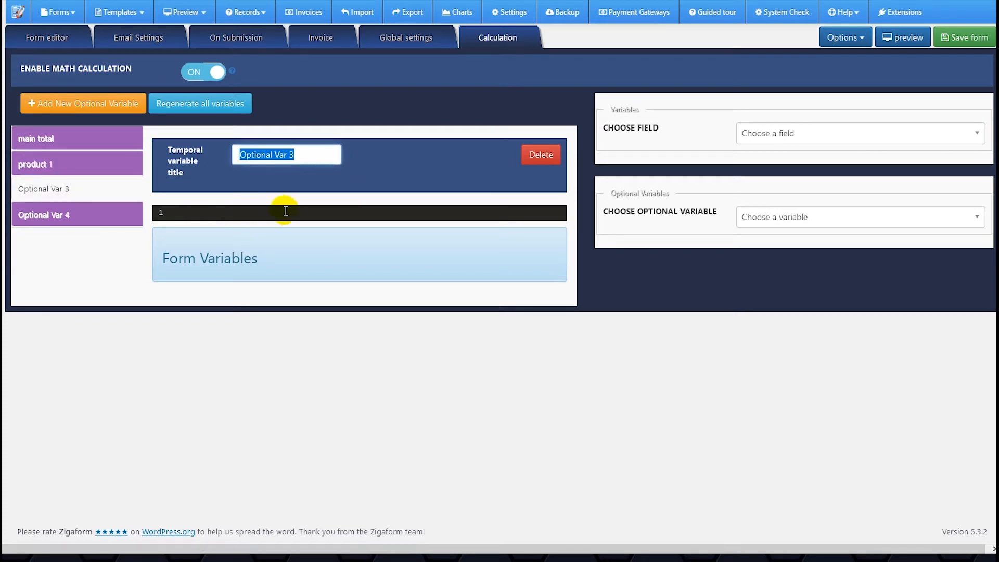
text(service 1)
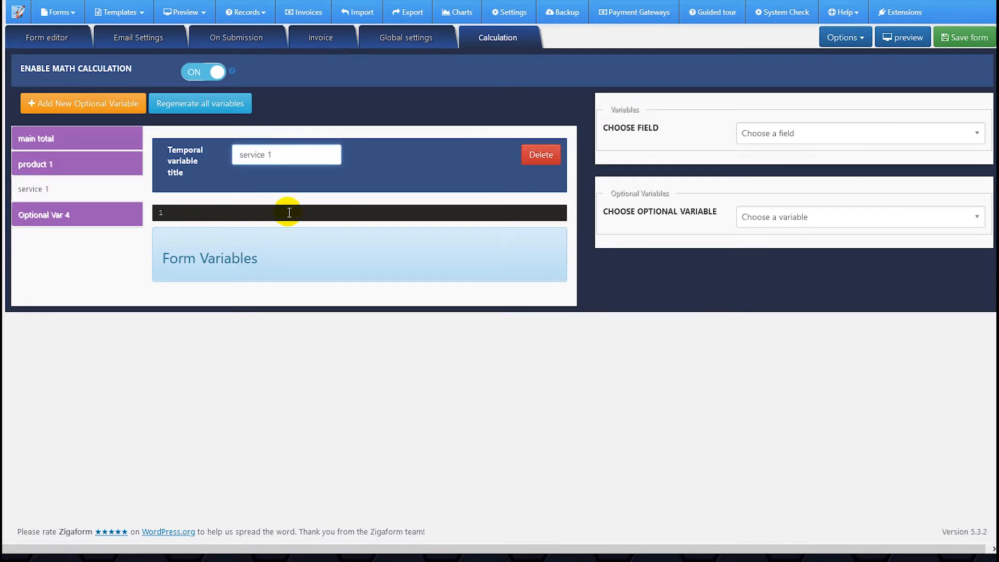
Rename Optional Var 4 as "quantity"
click(36, 213)
click(303, 153)
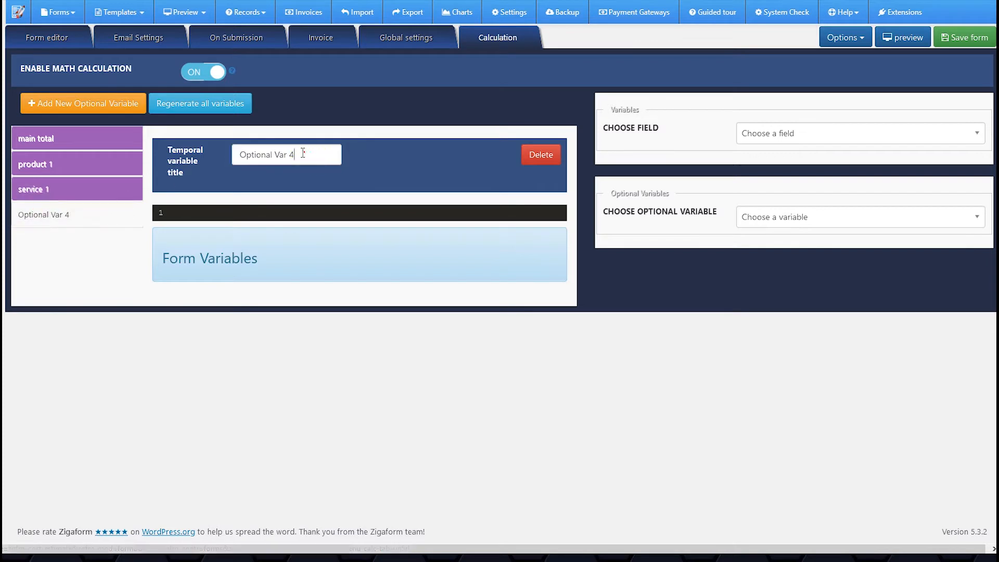
triple_click(303, 153)
text(quantity)
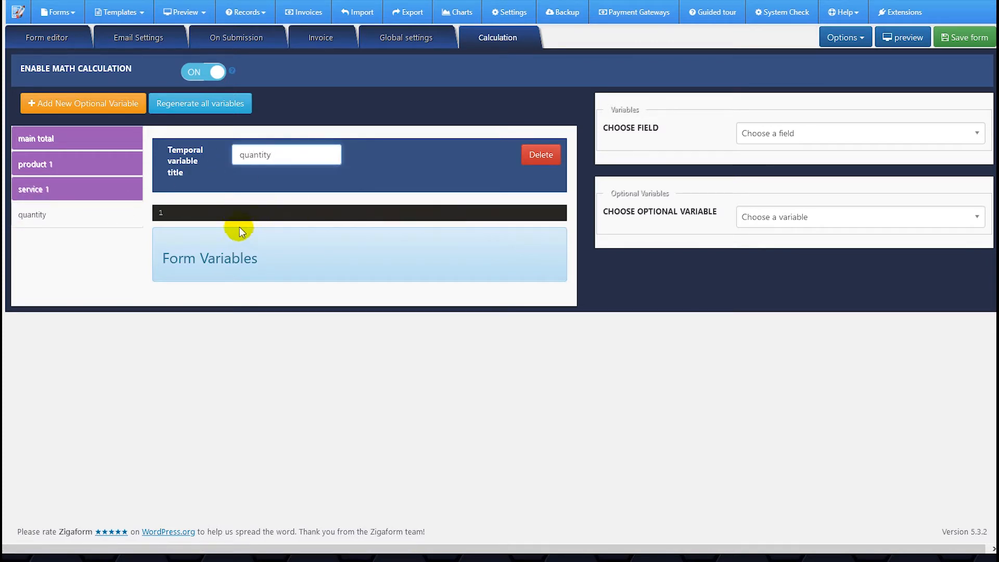
Start the source code of the product 1 variable with "var tmp_prod=", checking its title in the variable list
click(79, 163)
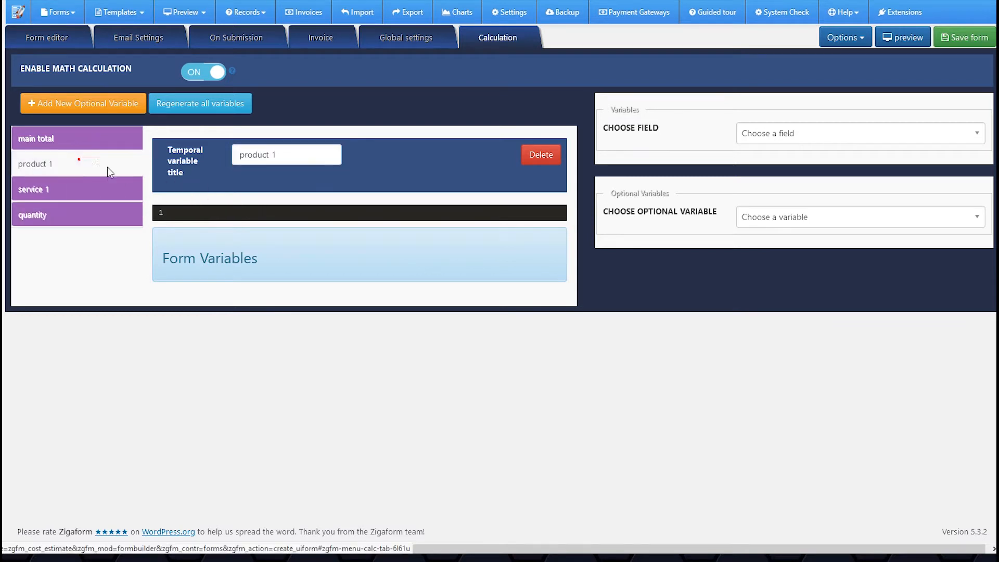
click(230, 212)
click(232, 214)
text(va)
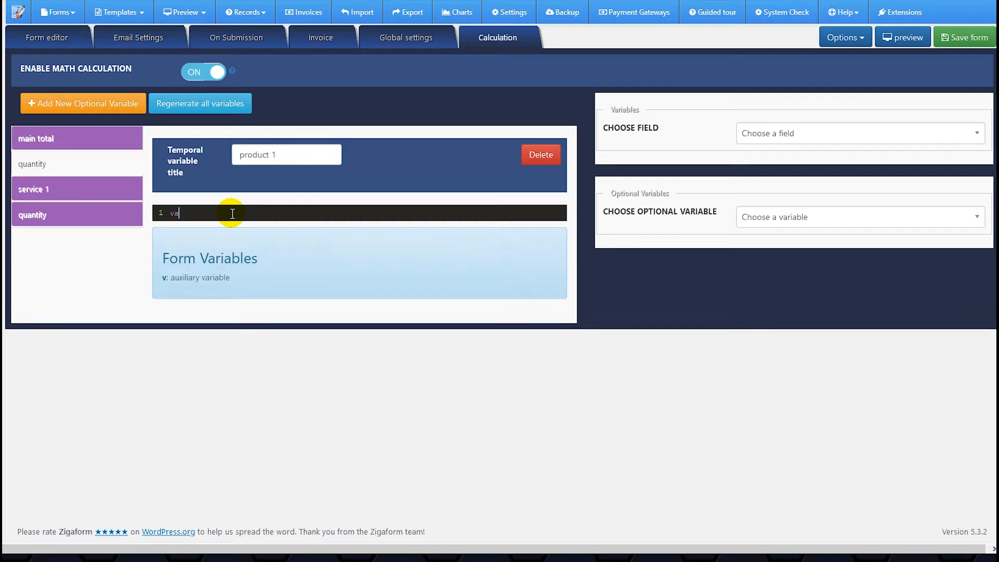
text(r tmp_)
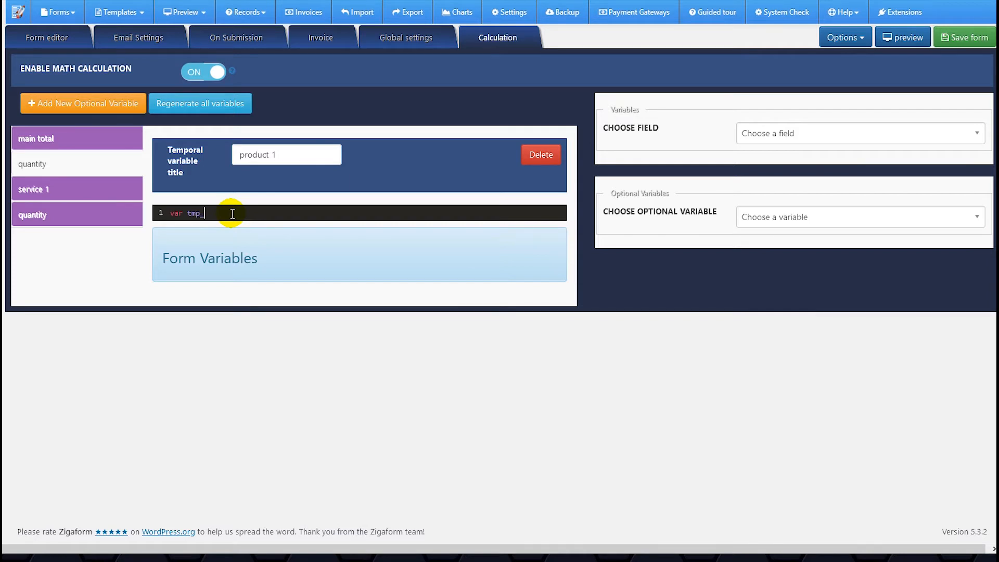
click(62, 189)
click(289, 155)
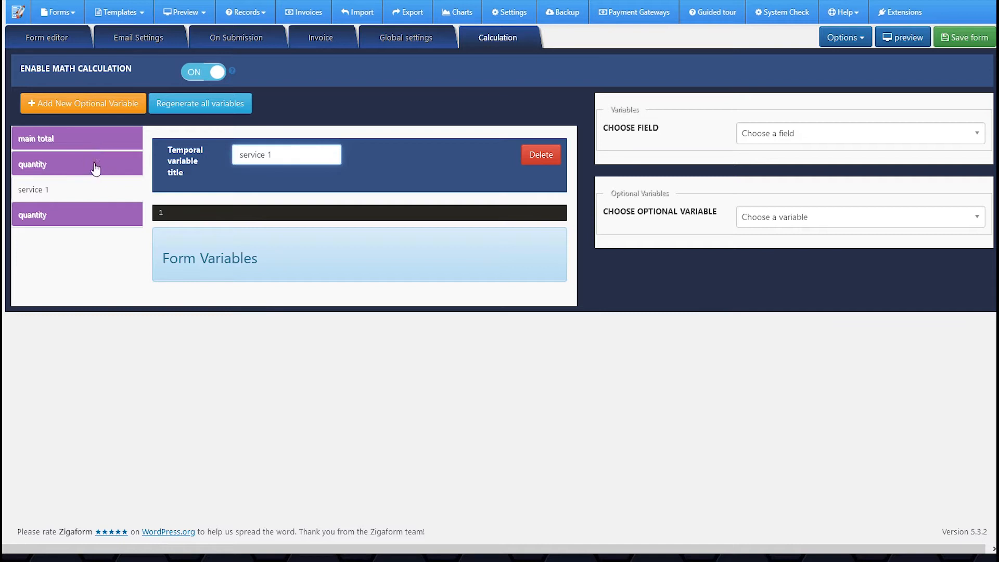
click(60, 164)
click(267, 155)
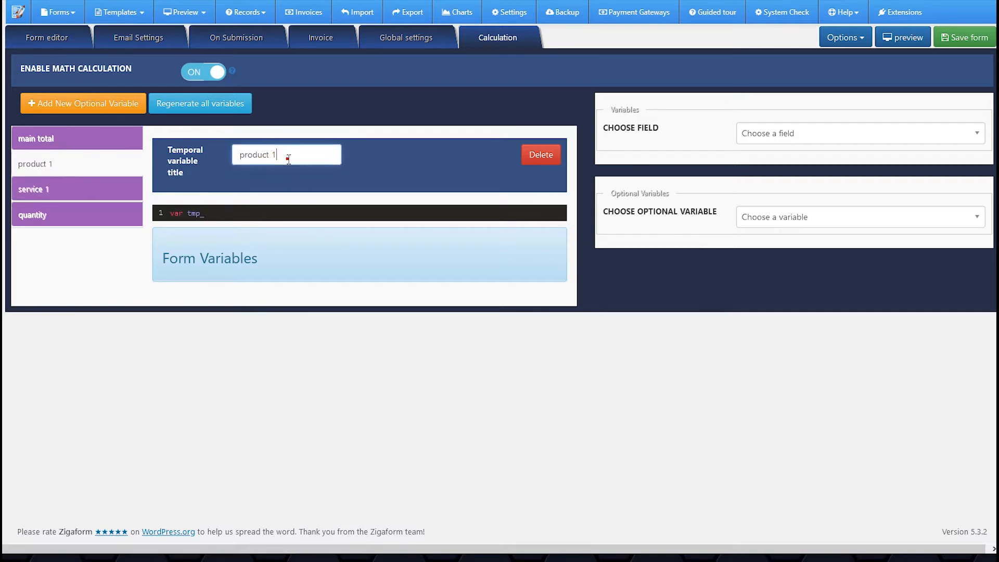
click(215, 213)
text(prod=)
Generate the variable for the product1 field with Field price as the action
click(760, 140)
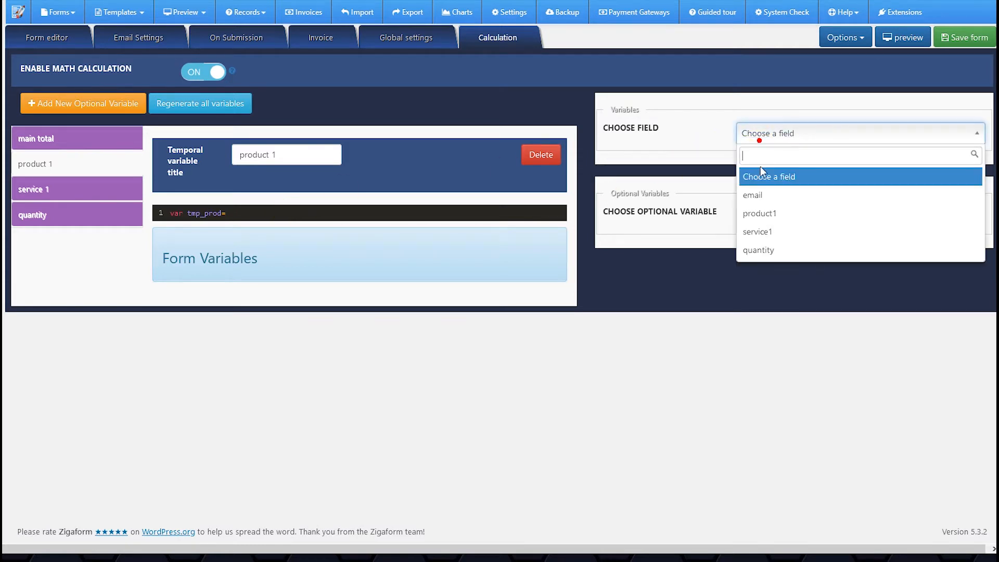
click(765, 213)
click(784, 167)
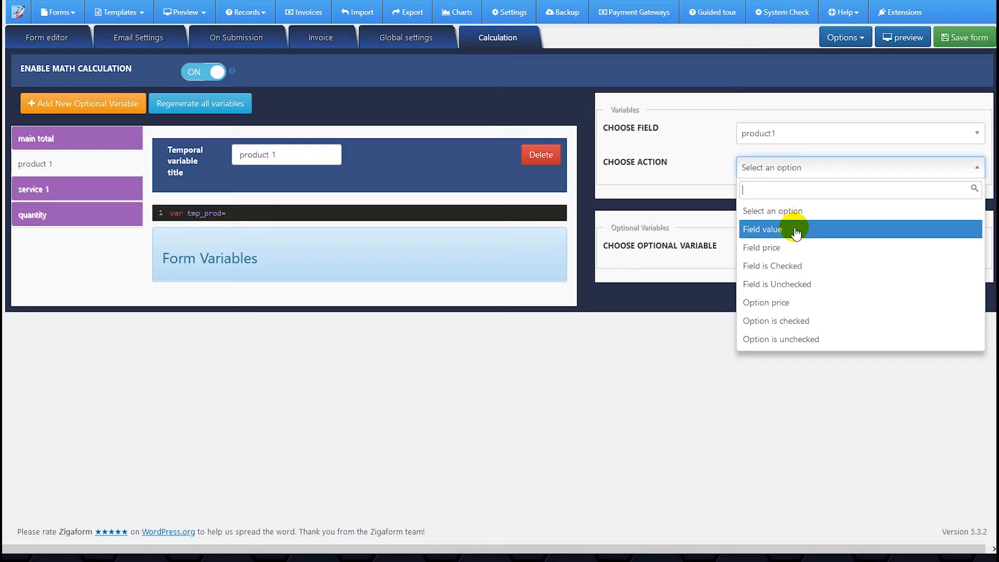
click(767, 227)
click(755, 202)
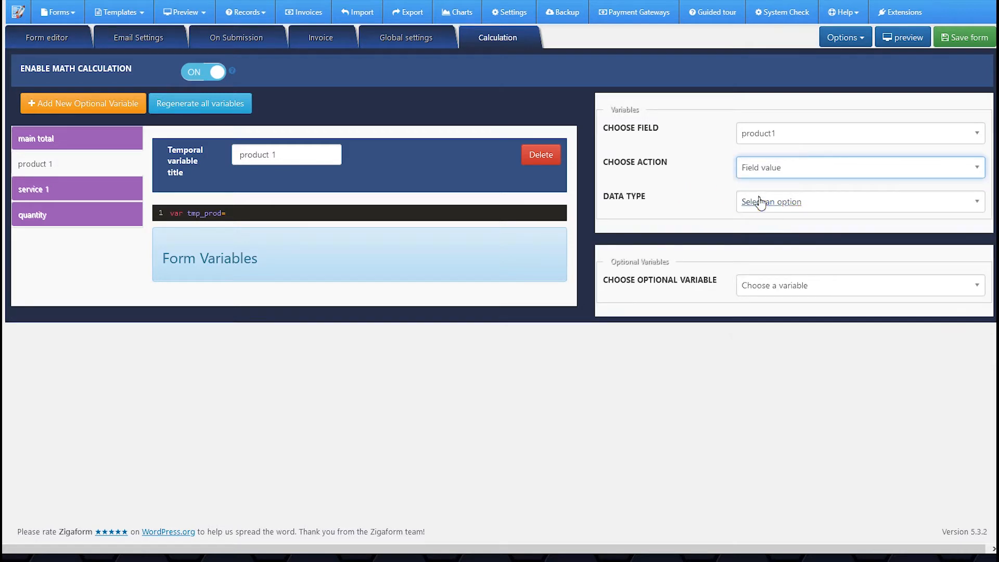
click(777, 175)
click(774, 247)
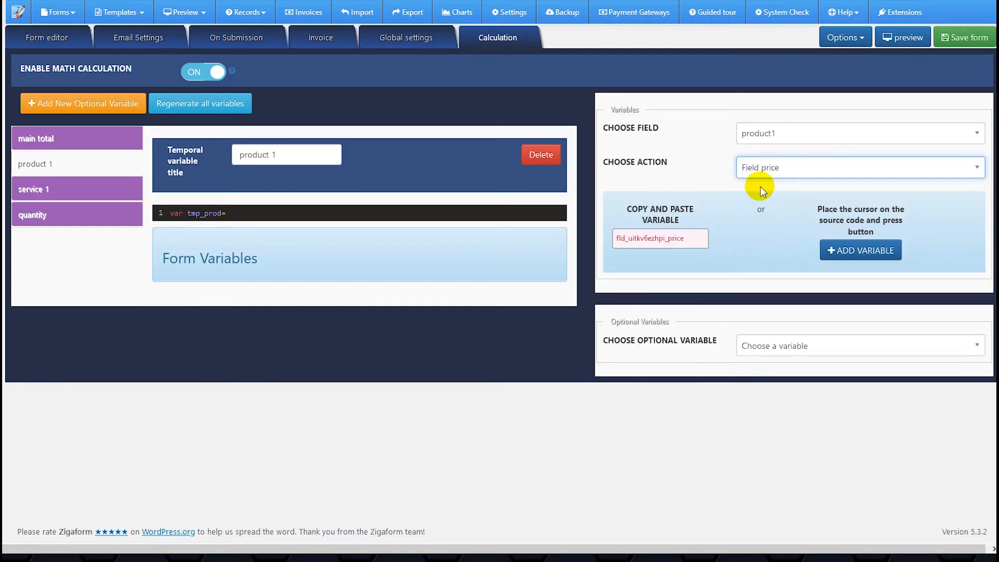
Copy the product1 price variable into the code after "var tmp_prod=" and end the line with a semicolon
click(697, 235)
key(ctrl+c)
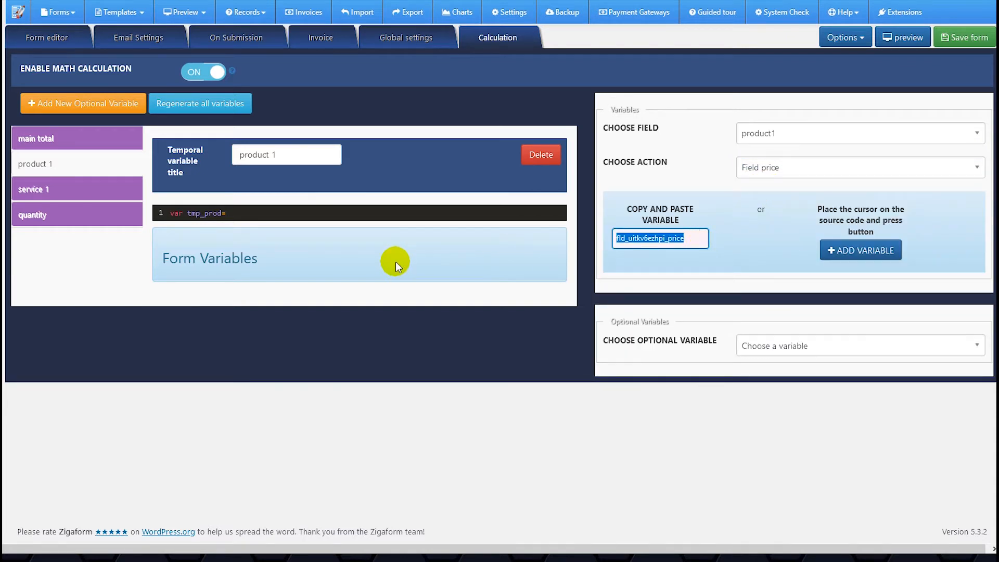
click(263, 212)
key(ctrl+v)
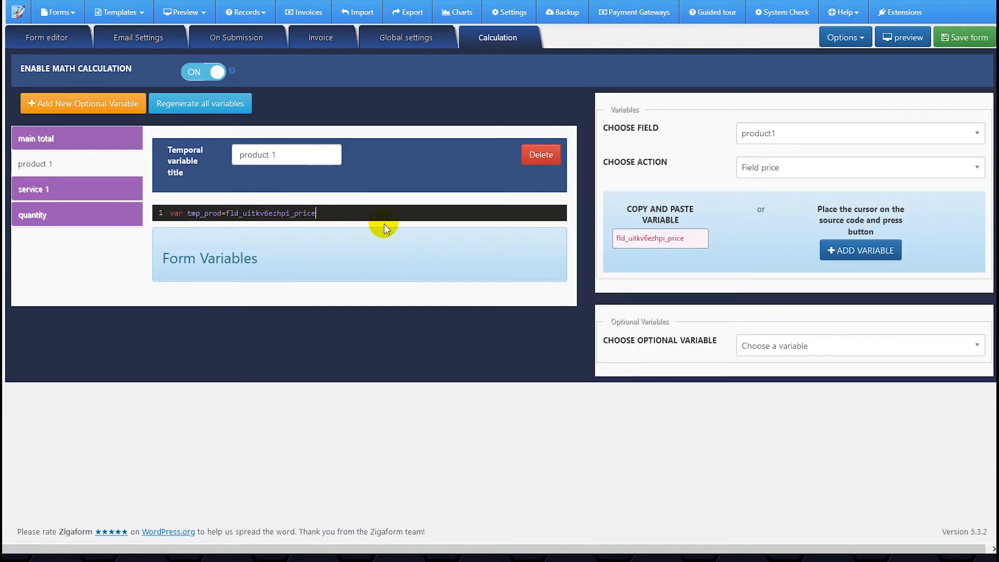
text(;)
key(Return)
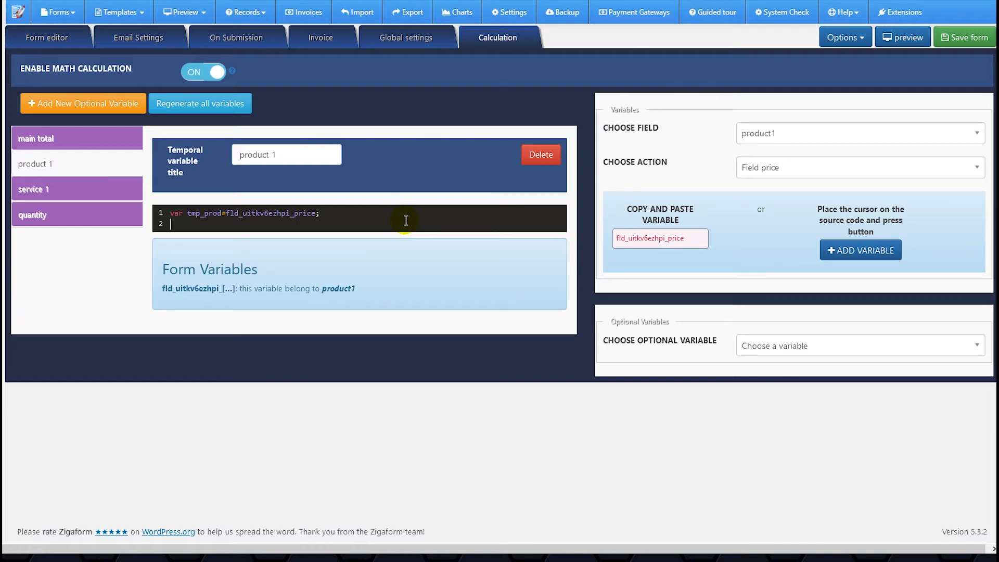
Complete the product 1 code with the lines "var total=tmp_prod+0+1;" and "return total;"
text(var total=tmp)
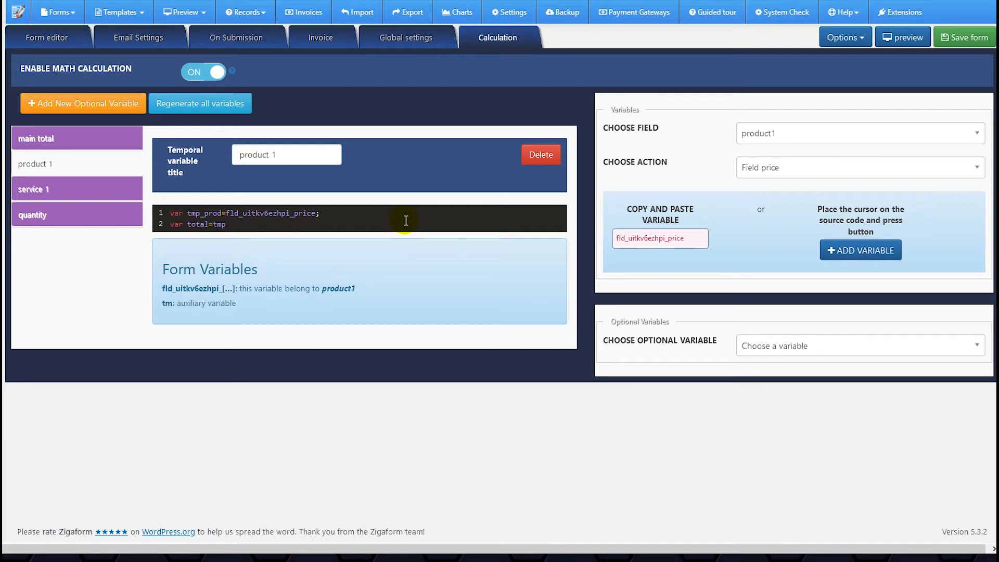
text(_prod+0+1;)
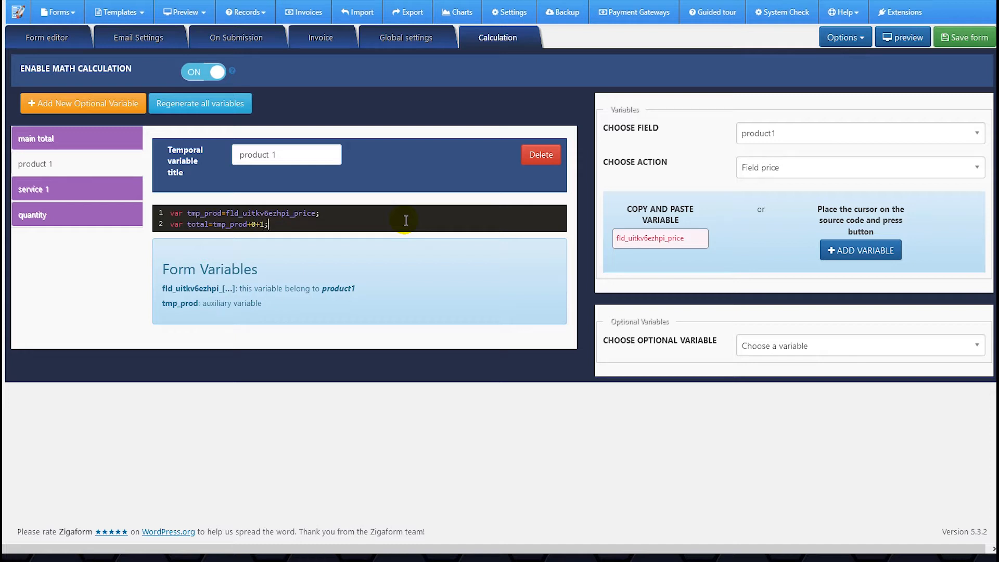
key(Return)
text(ret)
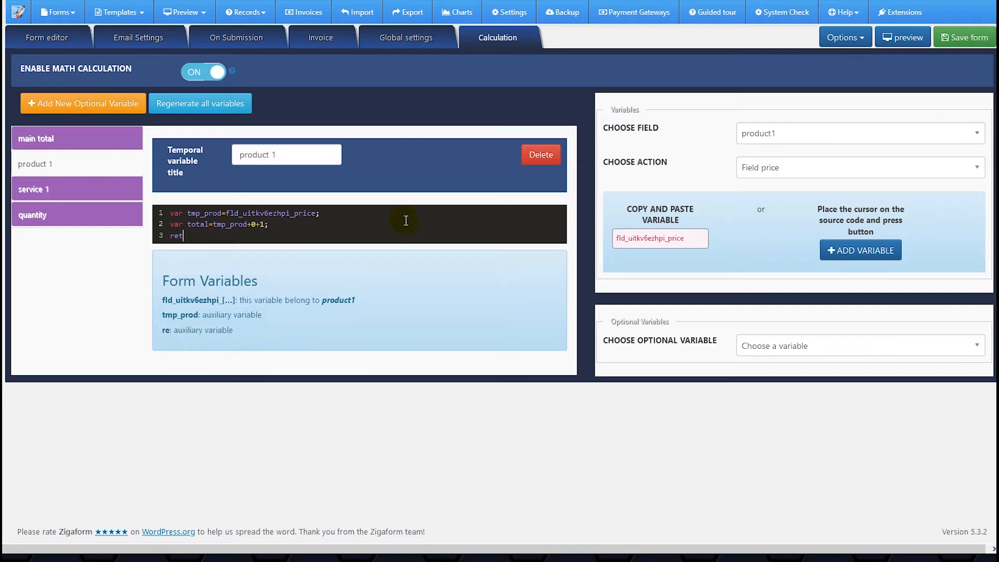
text(urn total;)
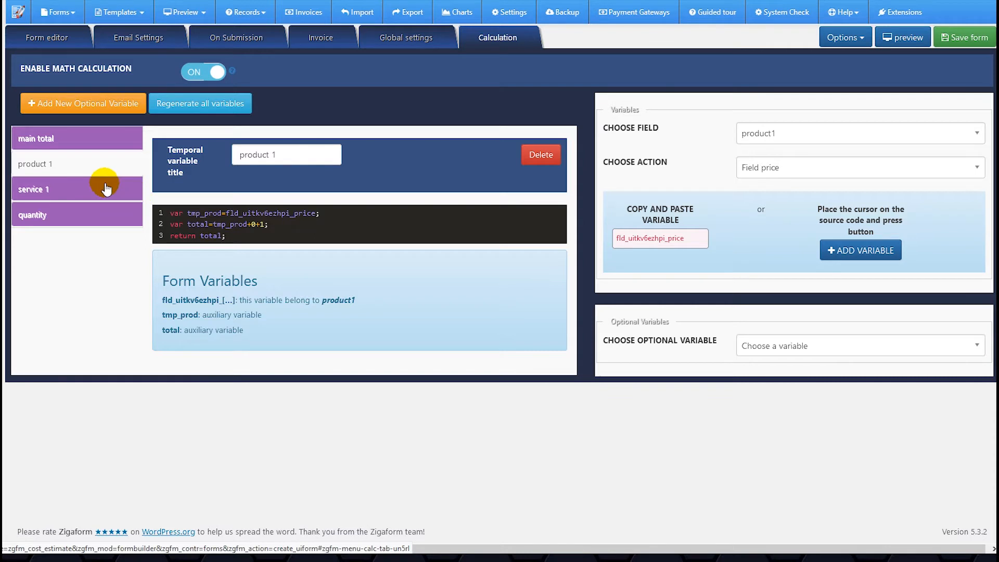
Start the source code of the service 1 variable with "var tmp_serv="
click(97, 192)
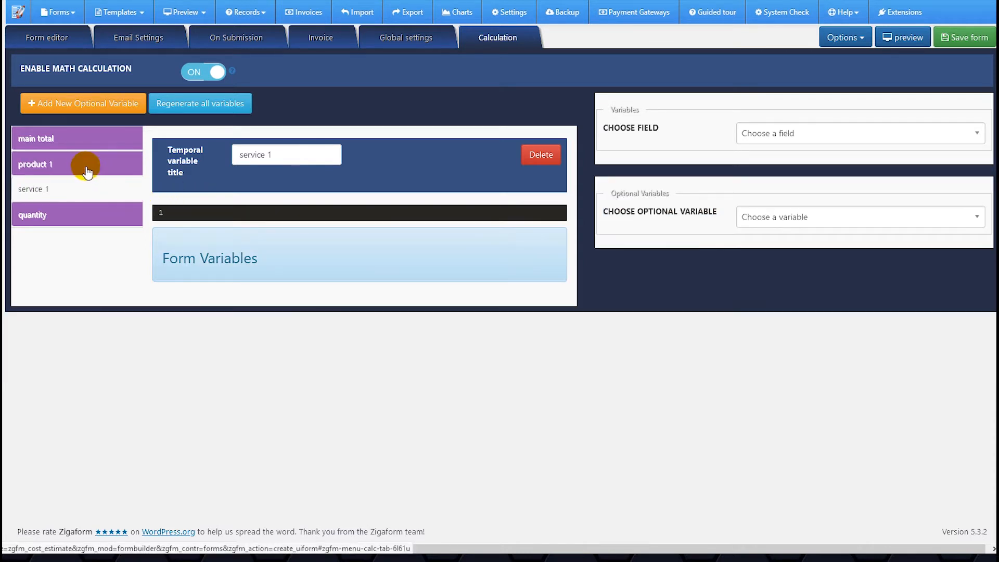
click(197, 213)
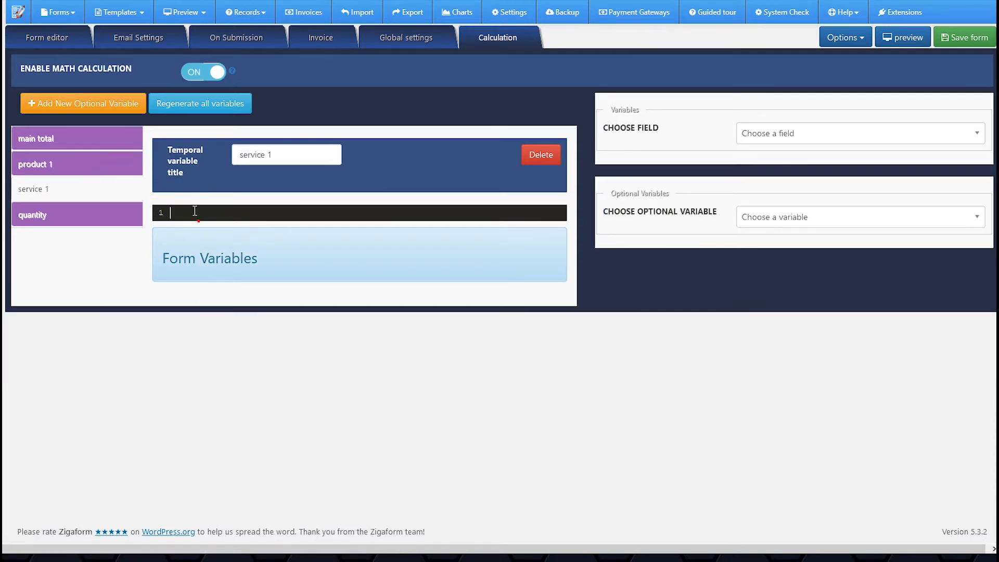
text(var tmp_serv=)
Generate the variable for the service1 field with Field price as the action
click(740, 135)
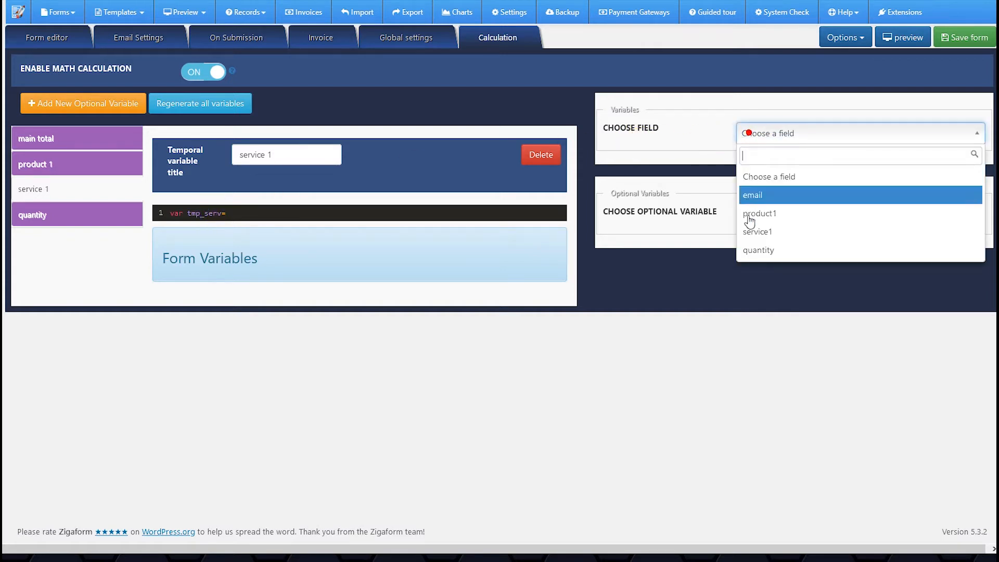
click(756, 229)
click(764, 168)
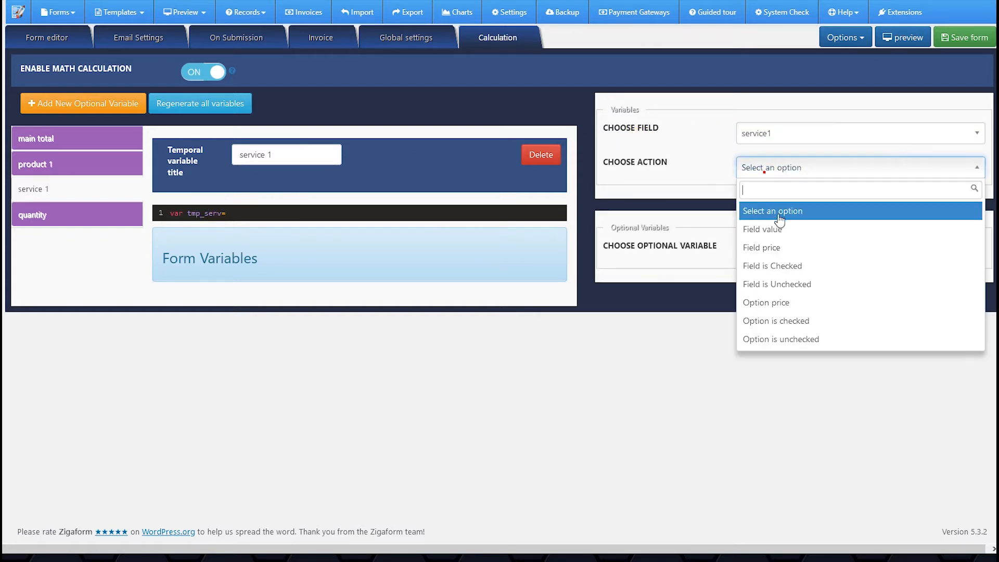
click(777, 248)
Copy the service1 price variable into the code so the first line reads "var tmp_serv=fld_uipldvzpyzl_price;"
click(658, 237)
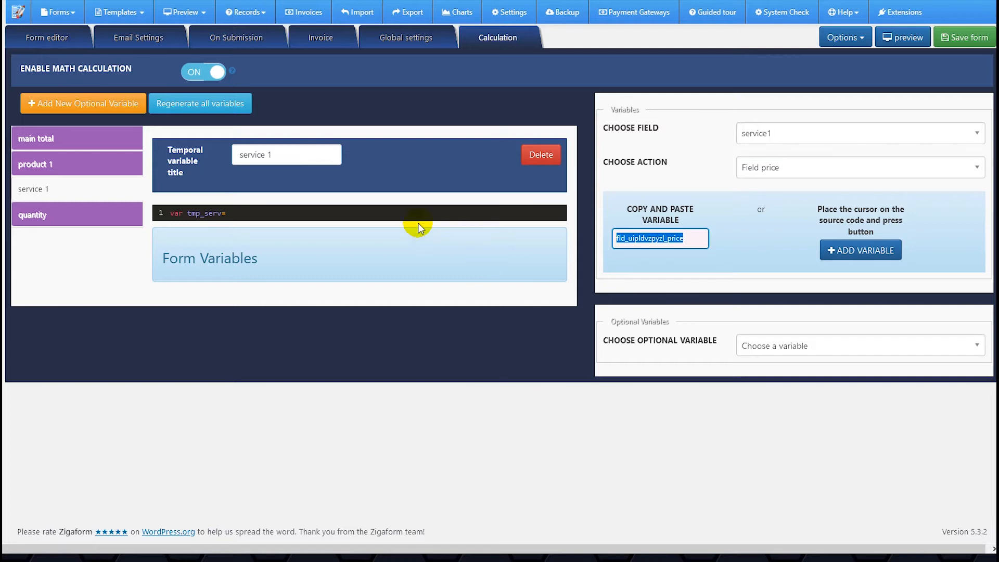
click(272, 211)
key(ctrl+a)
text(fld_uipldvzpyzl_price)
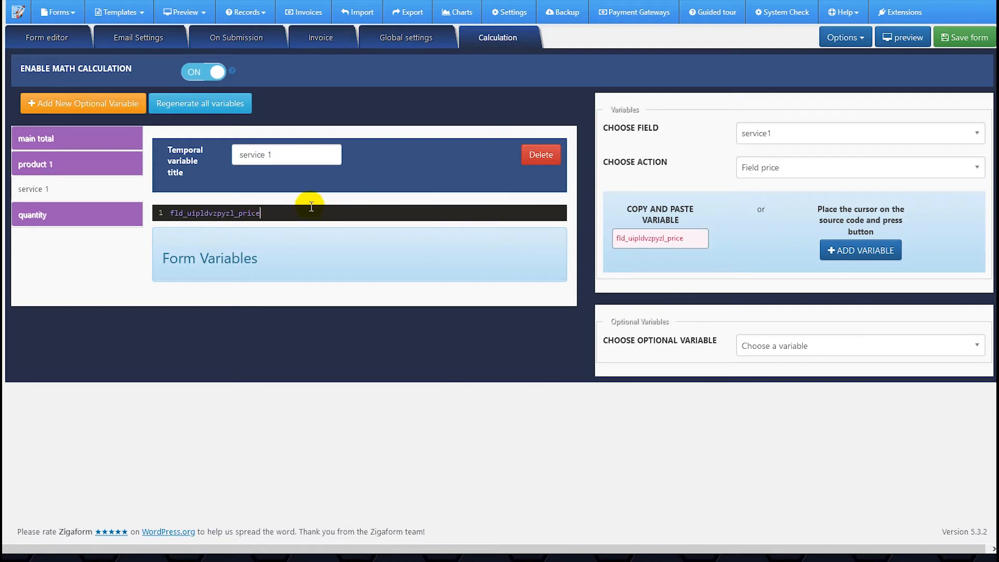
key(ctrl+z)
text(fld_uipldvzpyzl_price)
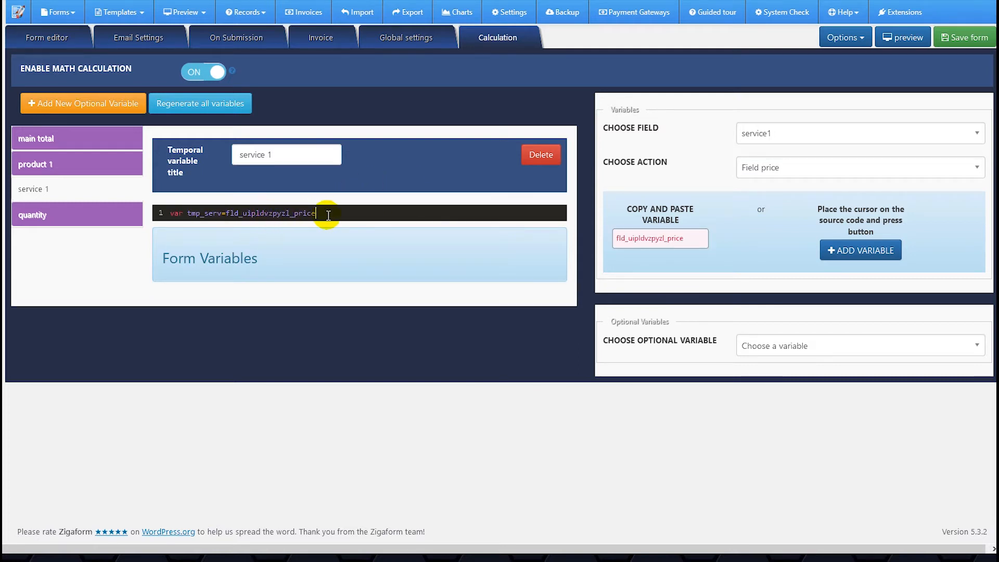
text(;)
key(Return)
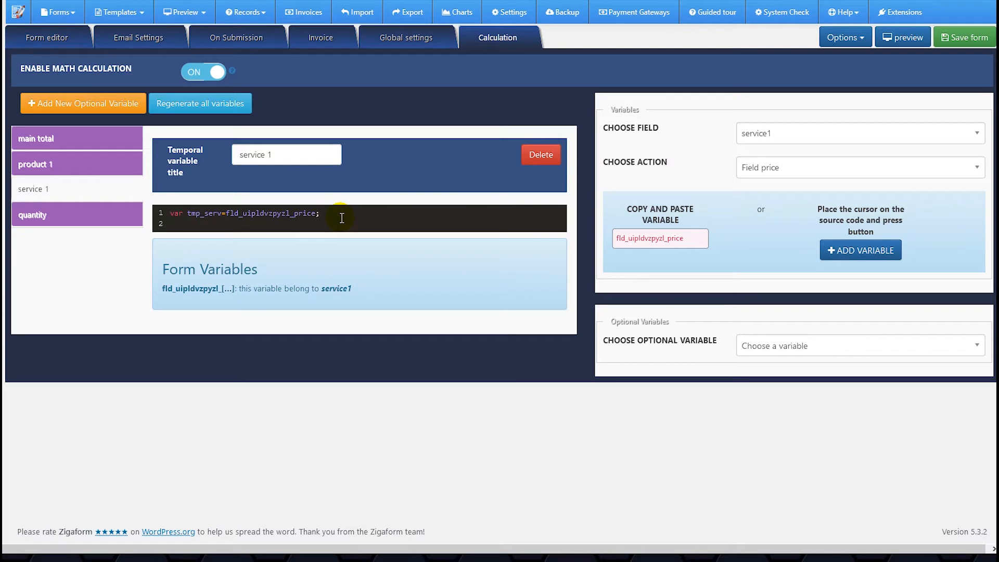
Complete the service 1 code with the lines "var total=tmp_serv+1+1+0;" and "return total;"
text(total)
key(BackSpace)
key(BackSpace)
key(BackSpace)
text(var total=tmp_)
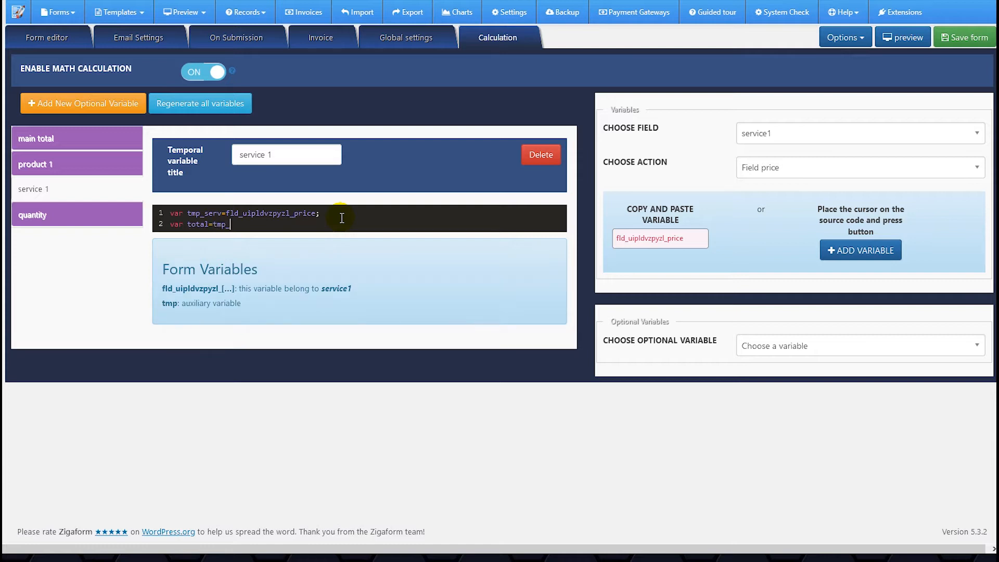
text(serv+1+1+)
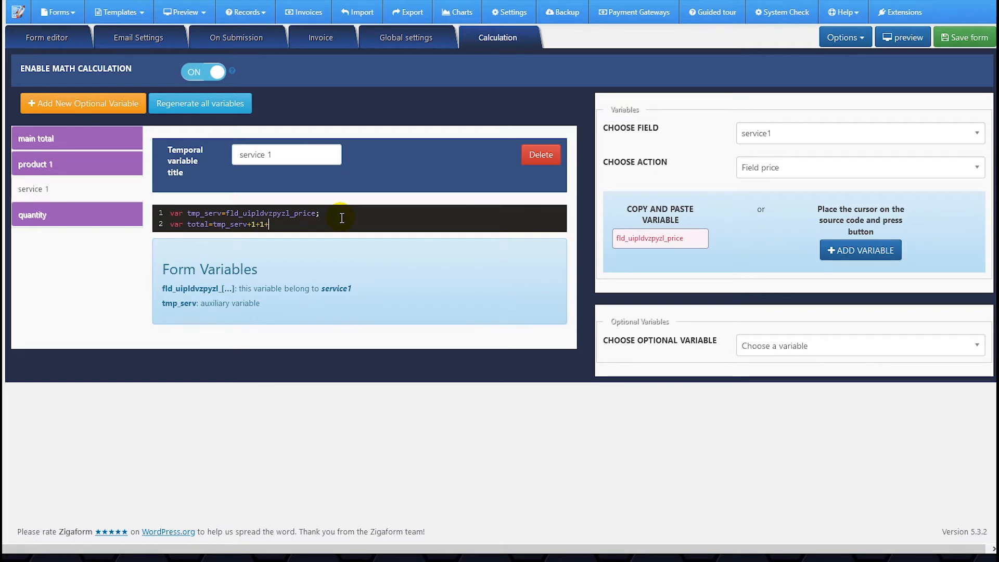
text(0;)
key(Return)
text(return total;)
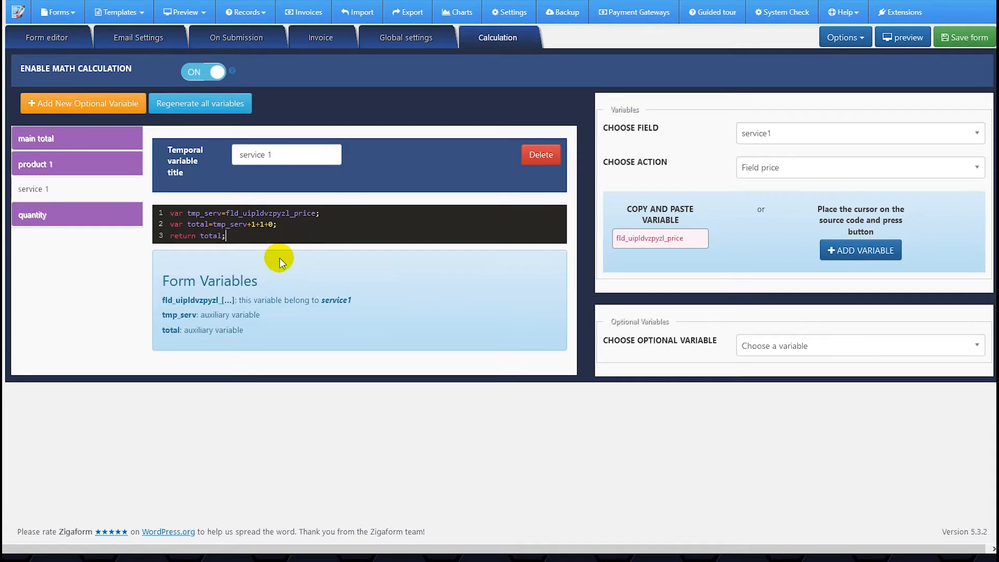
Start the source code of the quantity variable with "return"
click(32, 215)
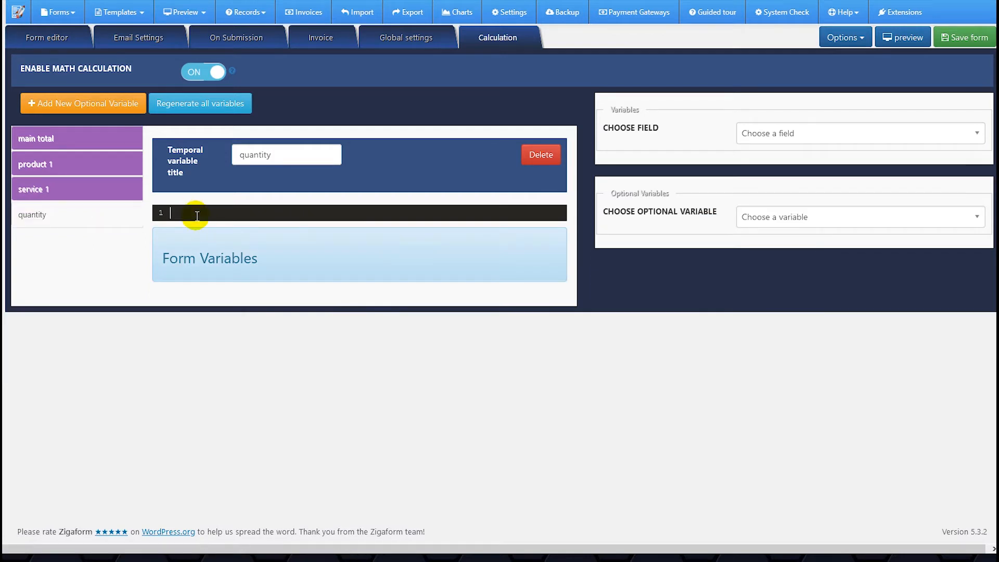
click(197, 214)
text(return)
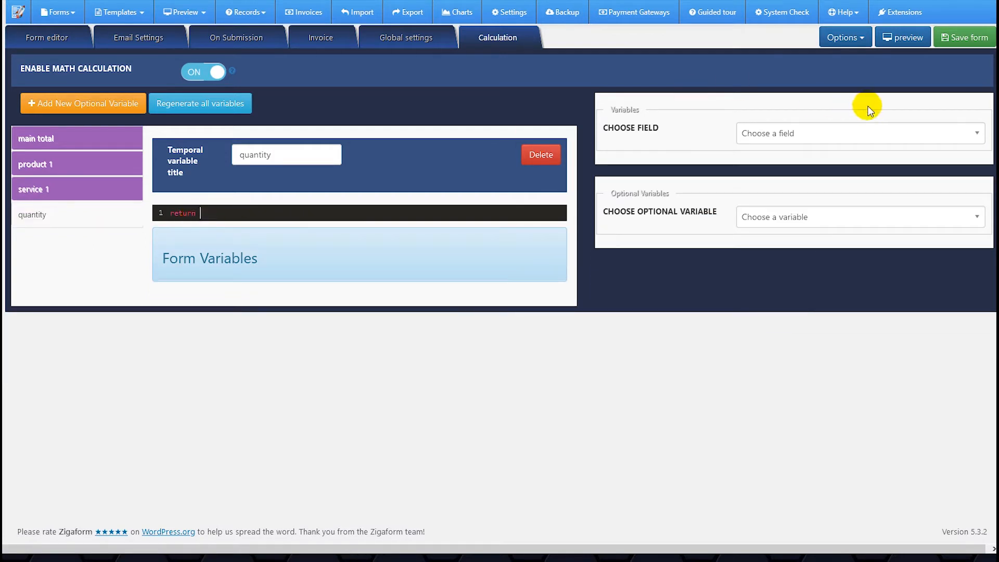
Generate the variable for the quantity field with Field value as the action
click(806, 133)
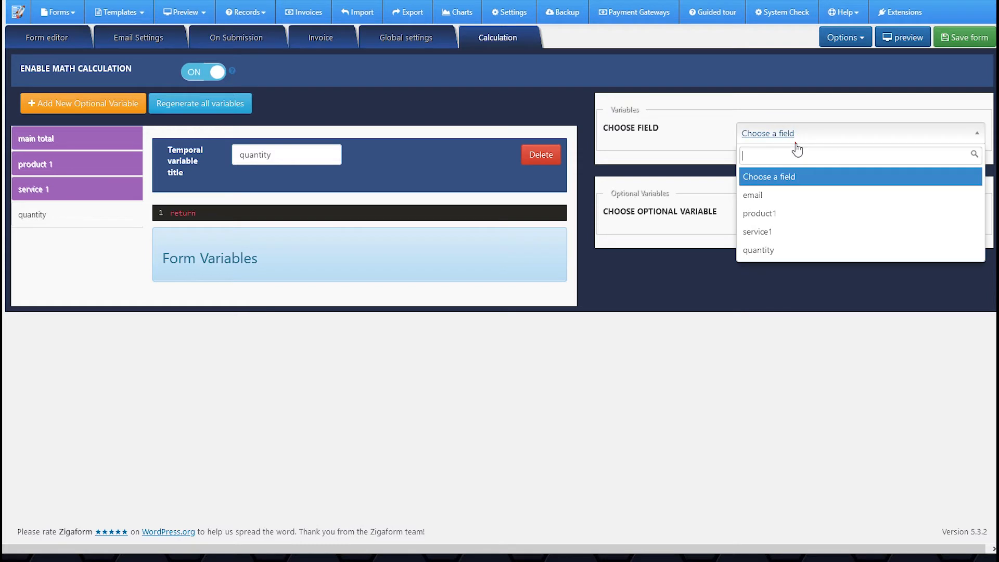
click(755, 248)
click(769, 167)
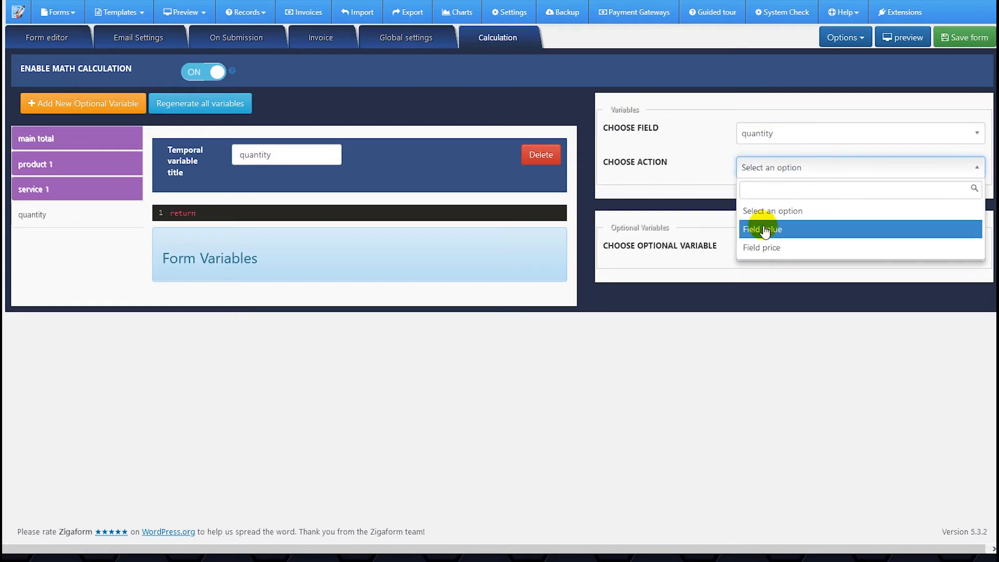
click(759, 227)
Copy the quantity value variable into the code so the line reads "return fld_uiw062ung55_value;"
click(669, 232)
key(ctrl+c)
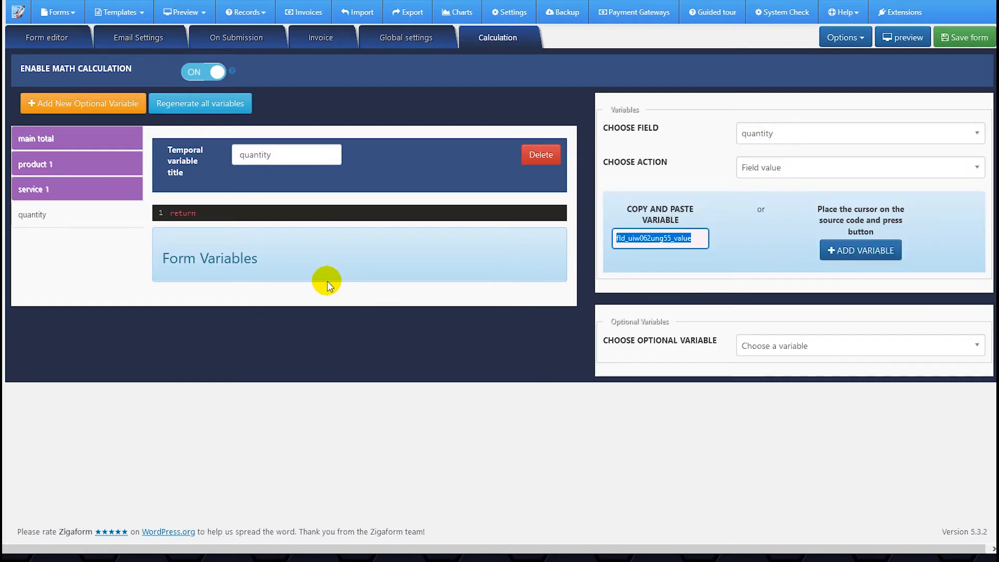
click(230, 216)
key(ctrl+v)
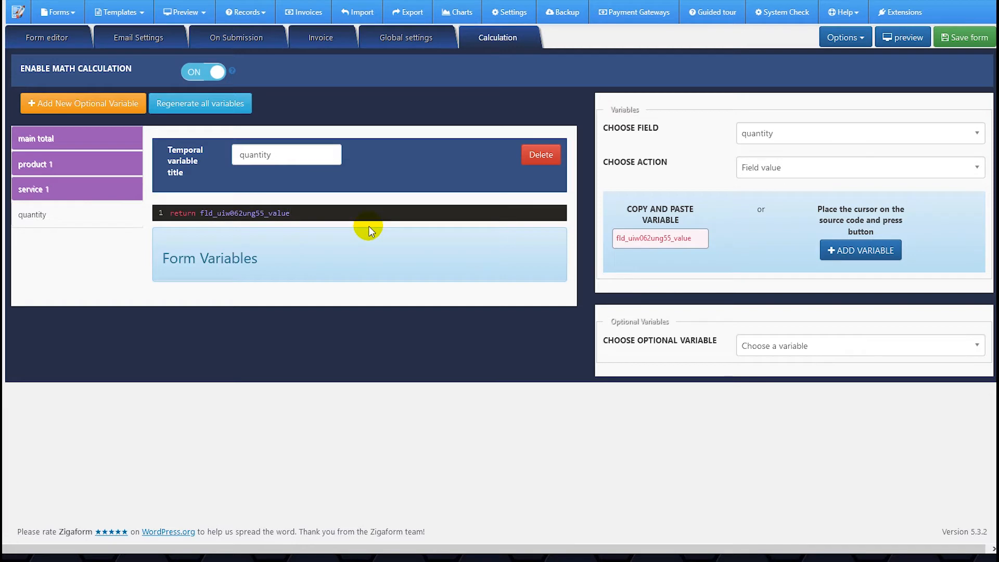
text(;)
Start the source code of the main total variable with the line "var total=0;" followed by "total="
click(80, 192)
click(49, 165)
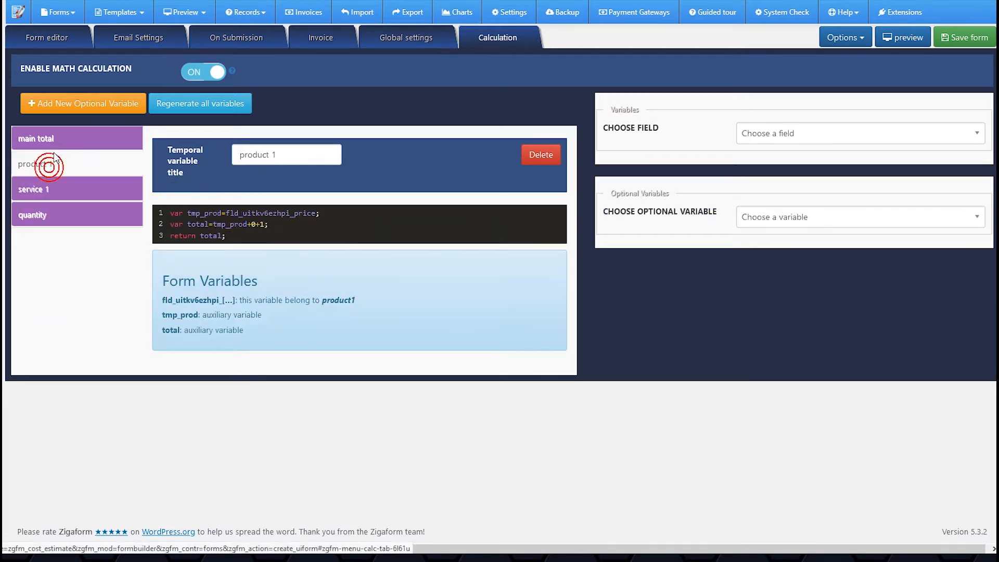
click(44, 141)
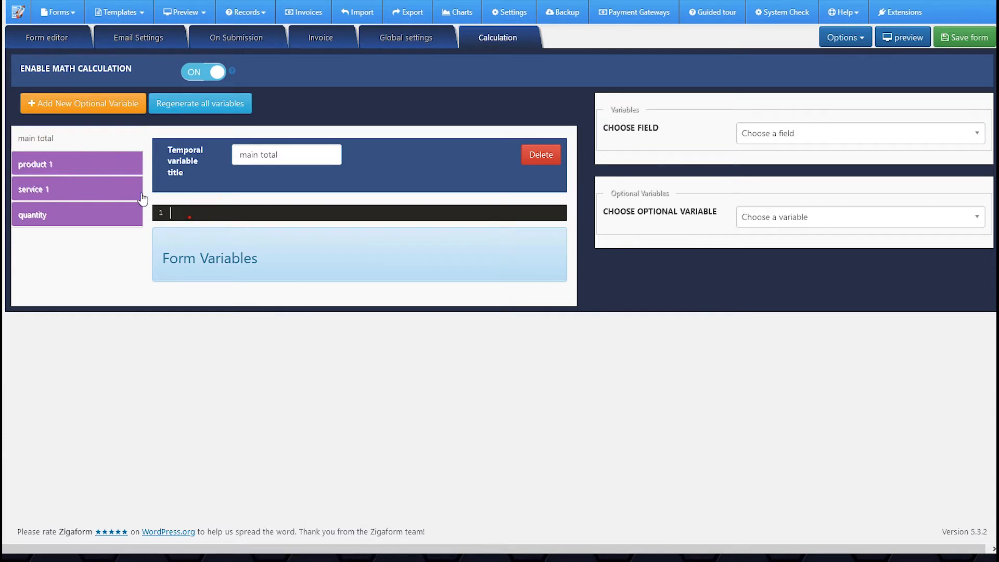
click(220, 214)
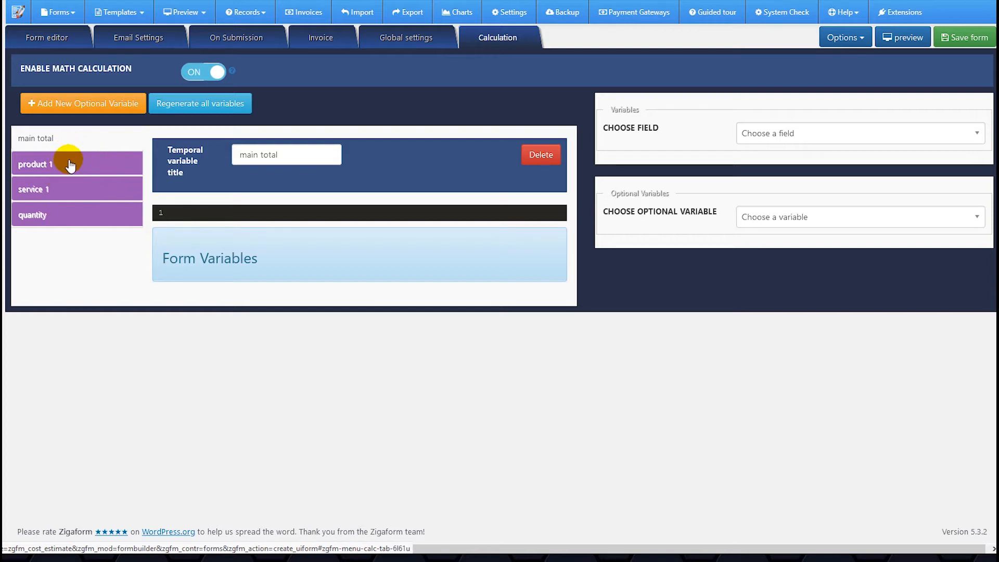
click(186, 212)
text(var total=)
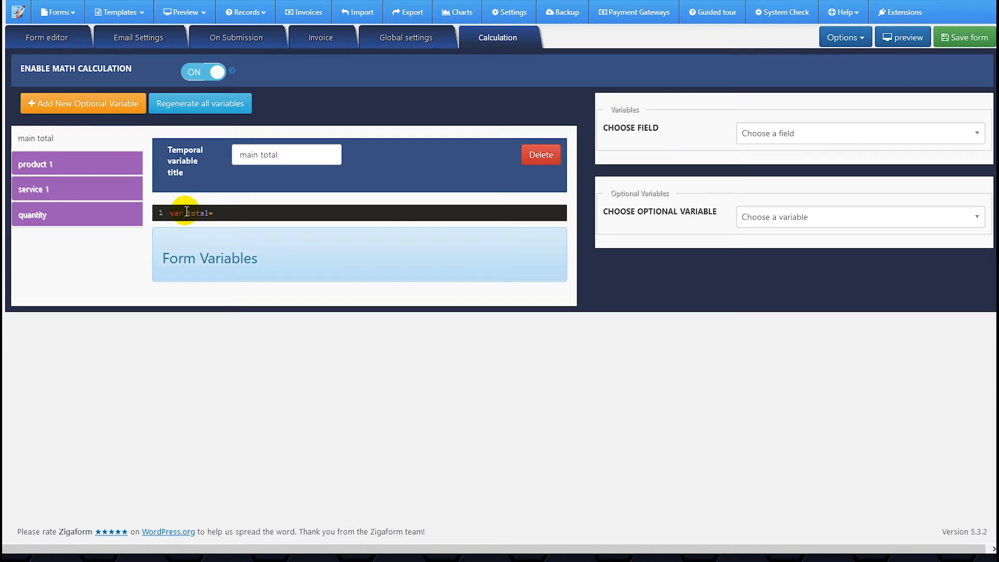
text(0;)
key(Return)
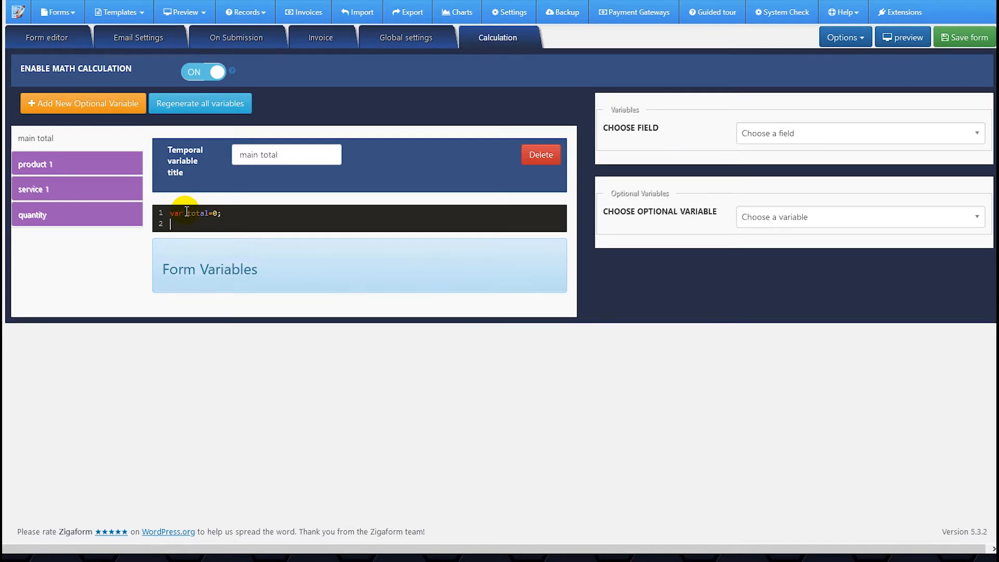
text(total=)
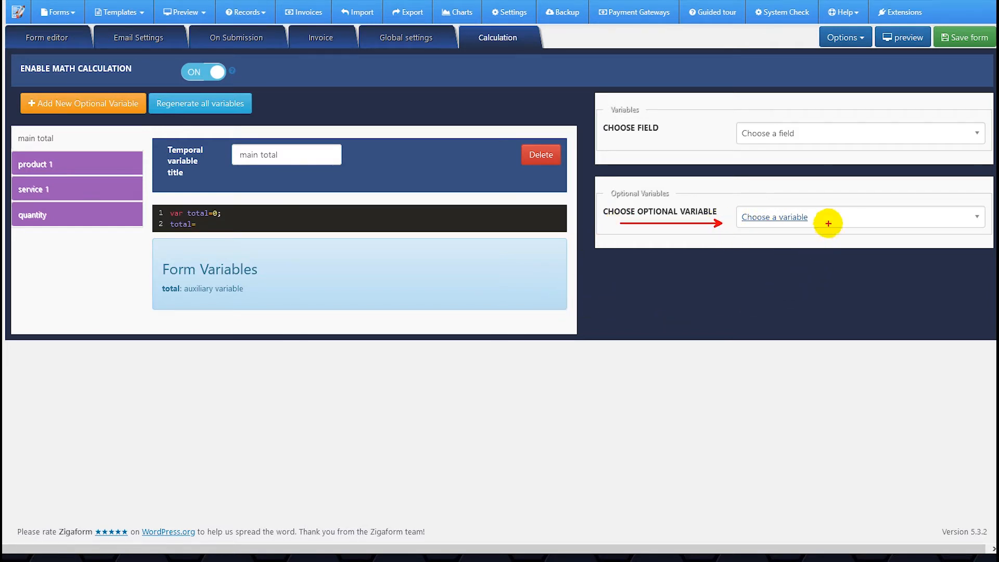
Copy the product 1 optional variable into the main total code so the second line reads "total=fldopt_6l61u+"
click(769, 228)
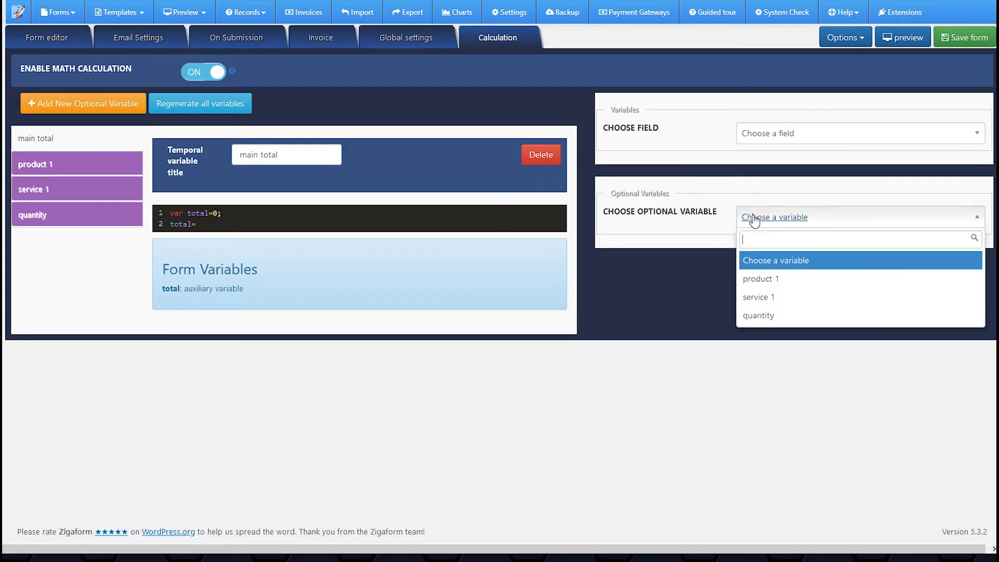
click(762, 281)
double_click(674, 270)
key(ctrl+c)
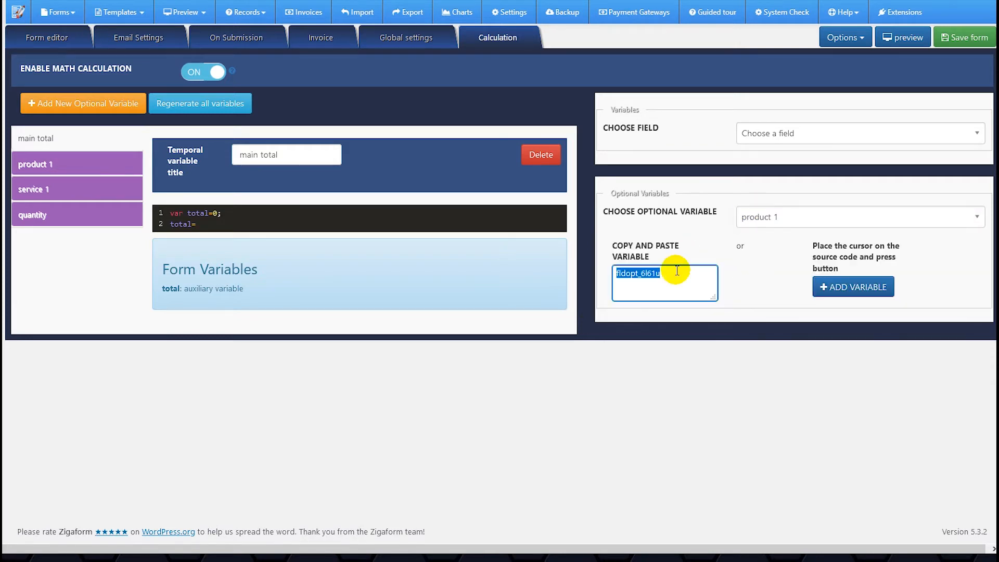
click(286, 221)
key(ctrl+v)
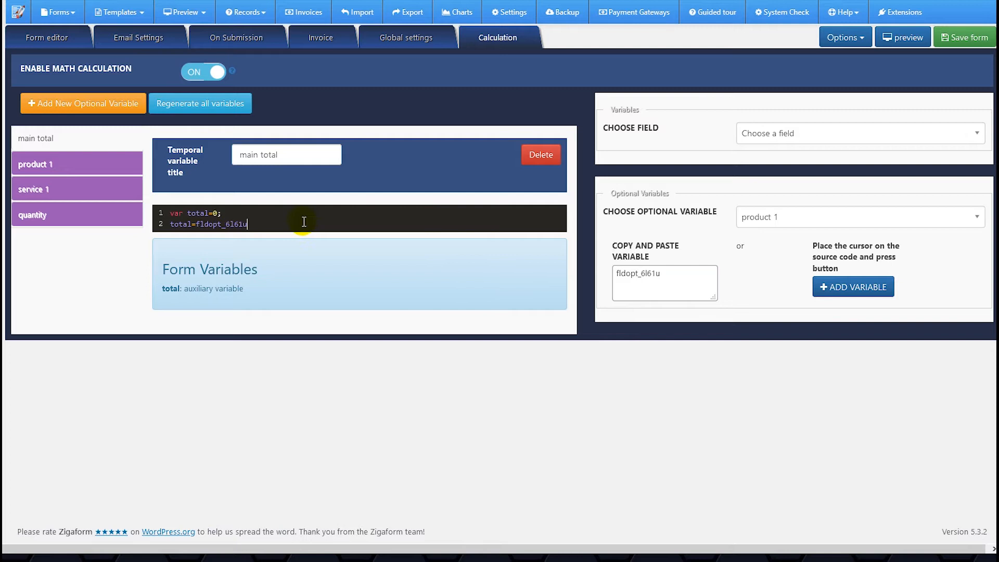
text(+)
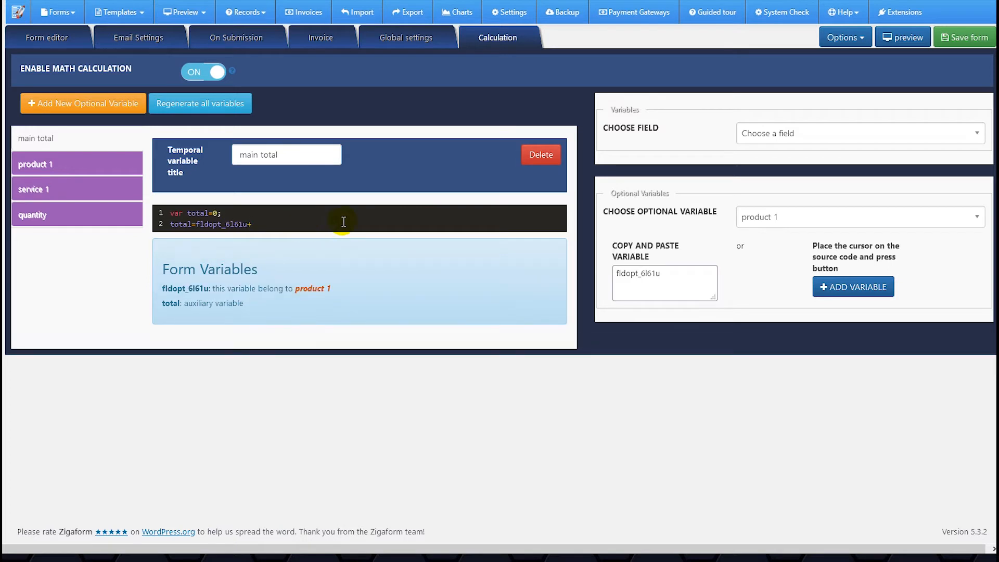
Add the service 1 optional variable to the main total sum so it reads "total=fldopt_6l61u+fldopt_un5rl"
click(775, 217)
click(775, 294)
click(684, 279)
key(ctrl+c)
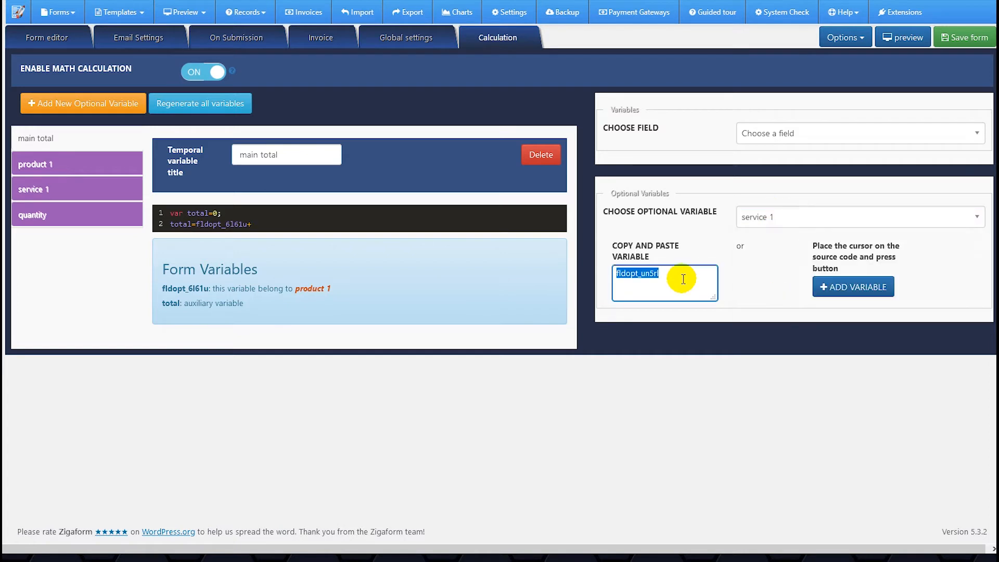
click(271, 224)
key(ctrl+v)
Enclose the product and service sum in parentheses and append the multiplication sign "*"
click(201, 213)
click(200, 224)
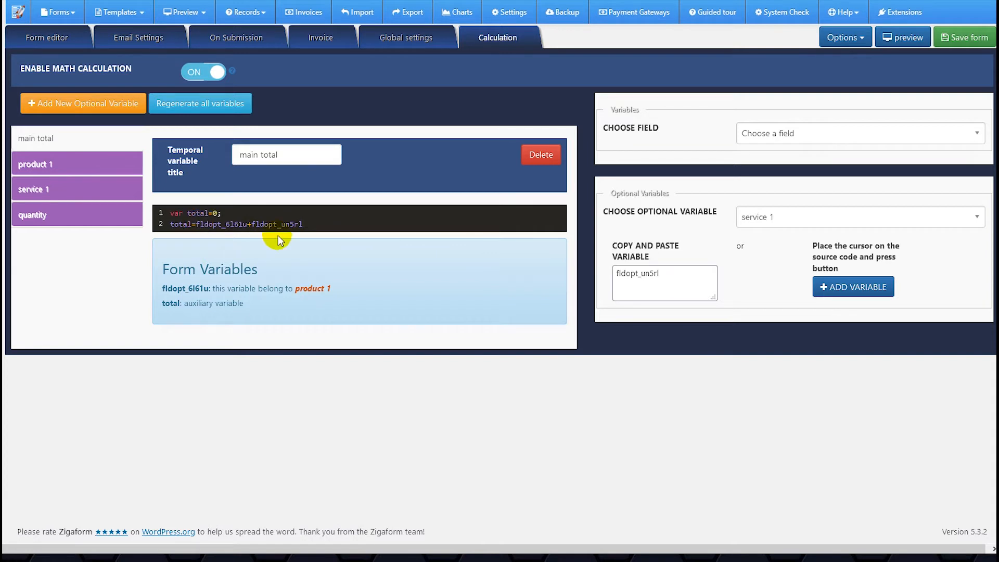
text(()
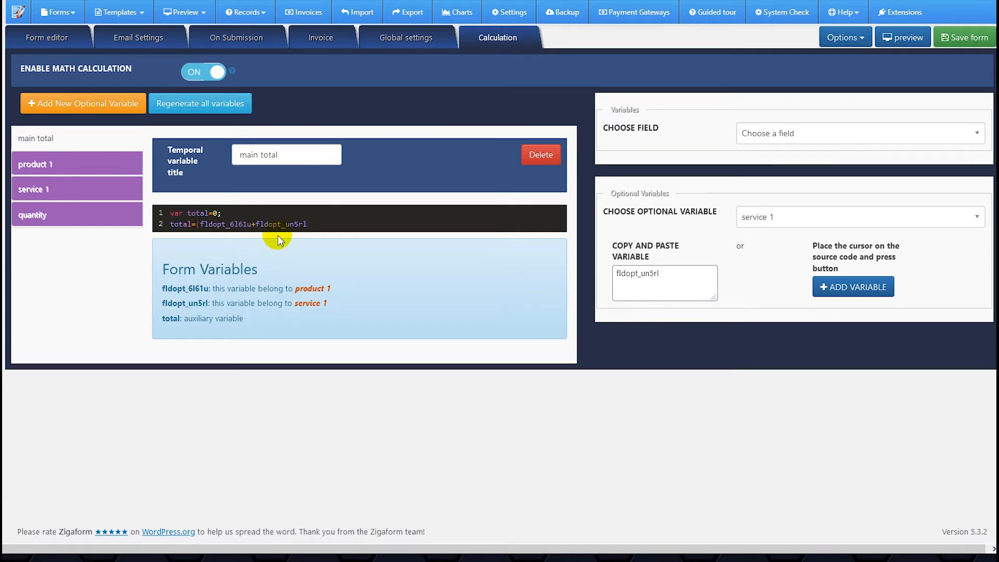
text()*)
Copy the quantity optional variable in as the multiplier so the line ends with "*fldopt_viuo1;"
click(756, 215)
click(752, 315)
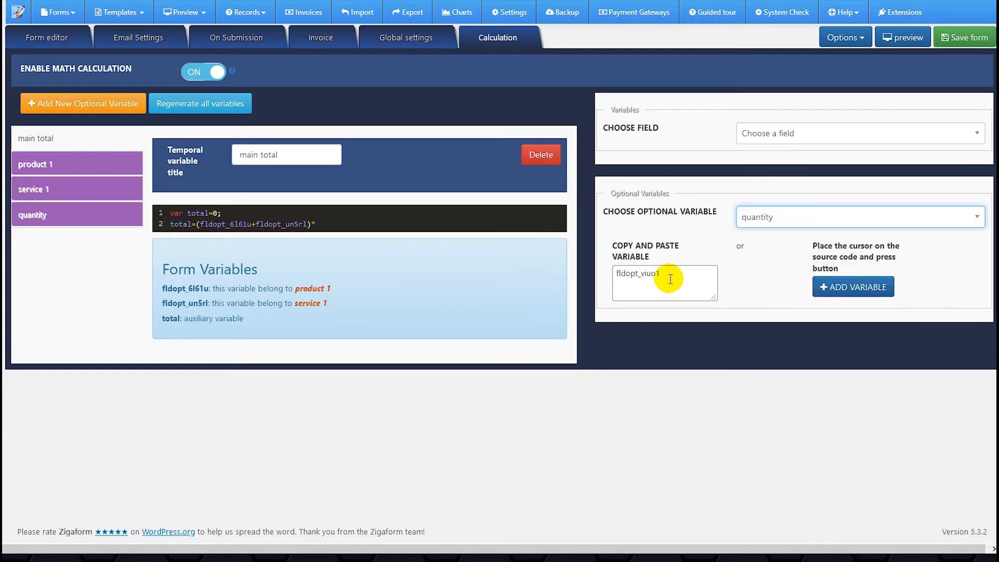
click(661, 280)
key(ctrl+c)
click(661, 280)
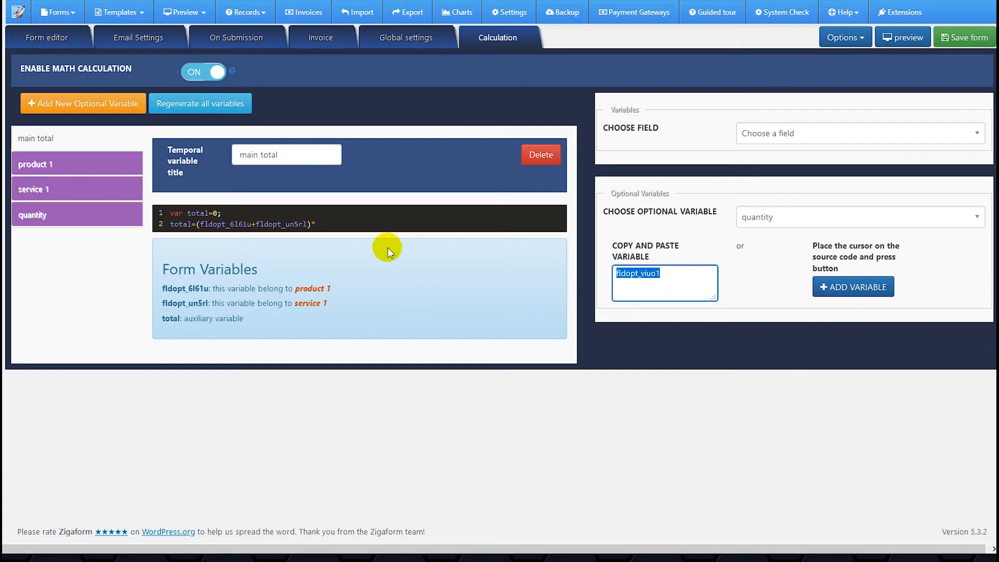
click(342, 217)
key(ctrl+v)
text(;)
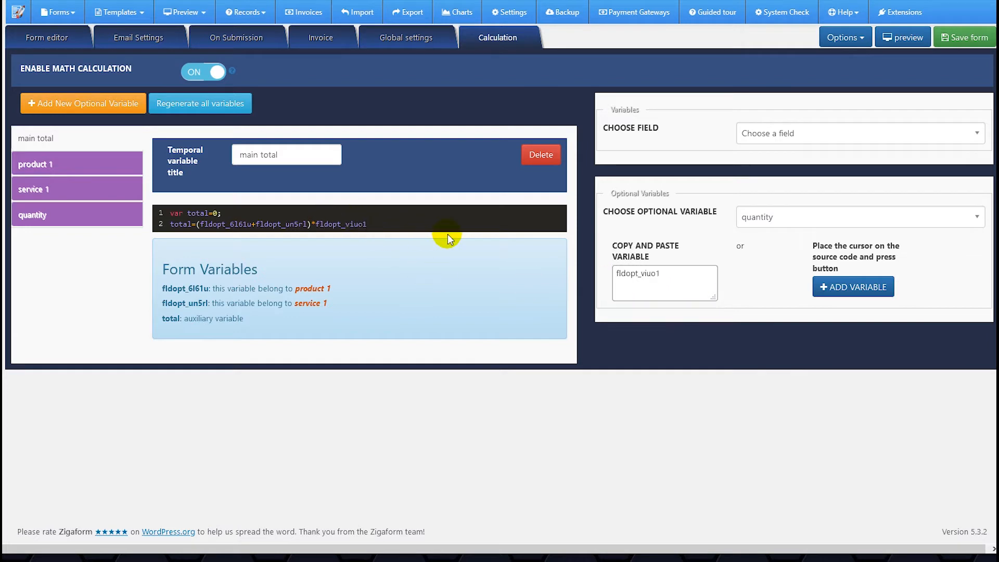
End the main total code with a blank line and "return total;", and save the form
key(Return)
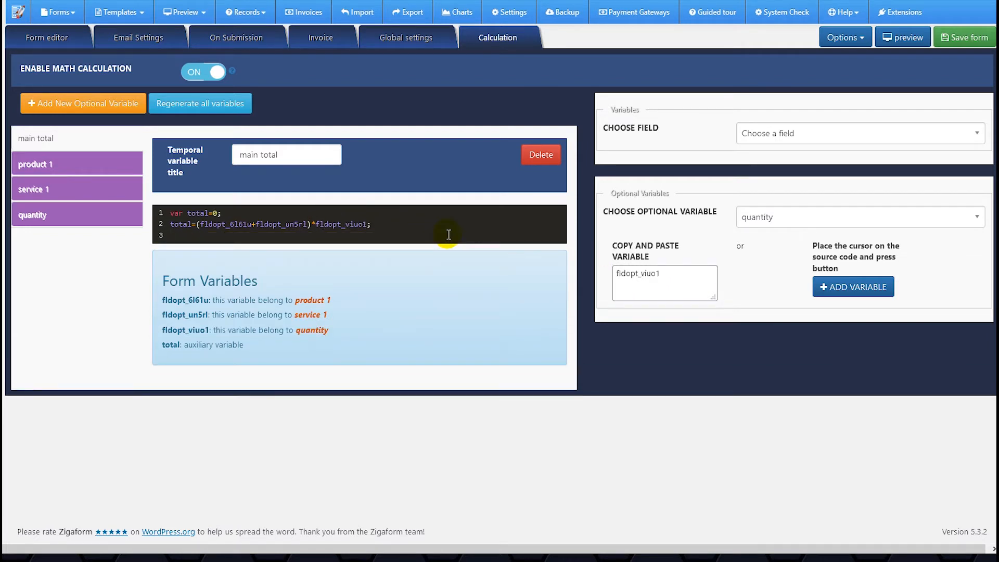
key(Return)
text(return total;)
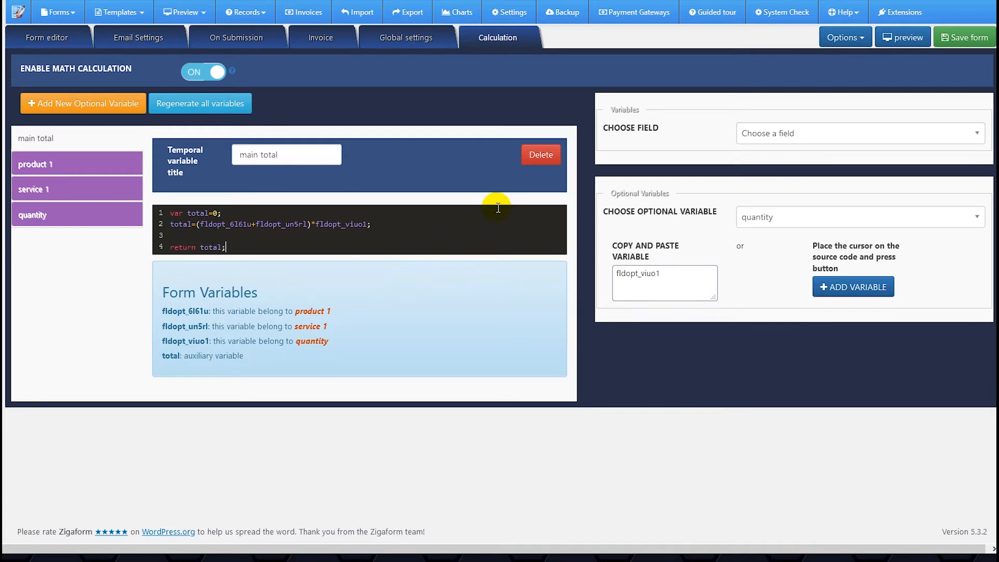
click(962, 37)
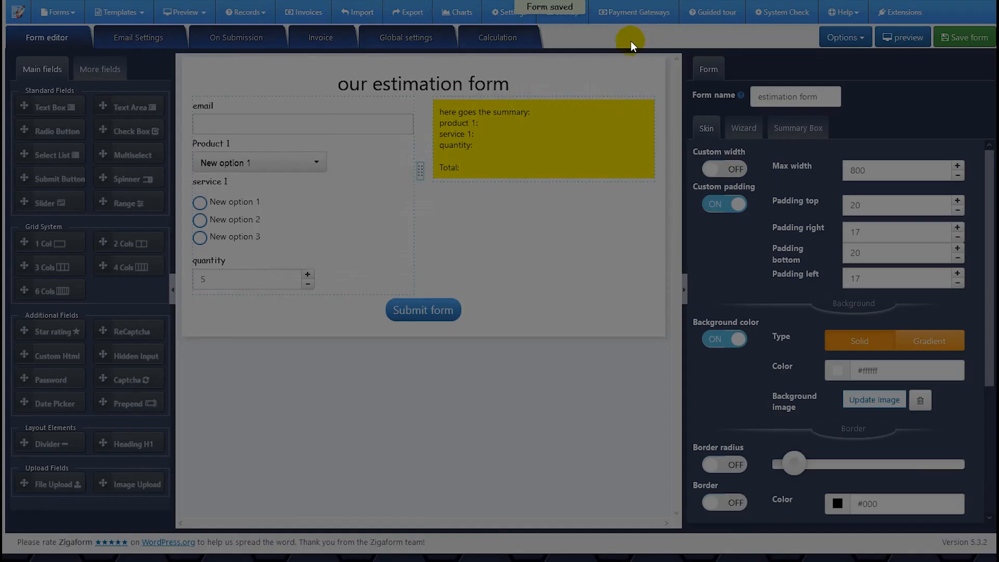
click(619, 16)
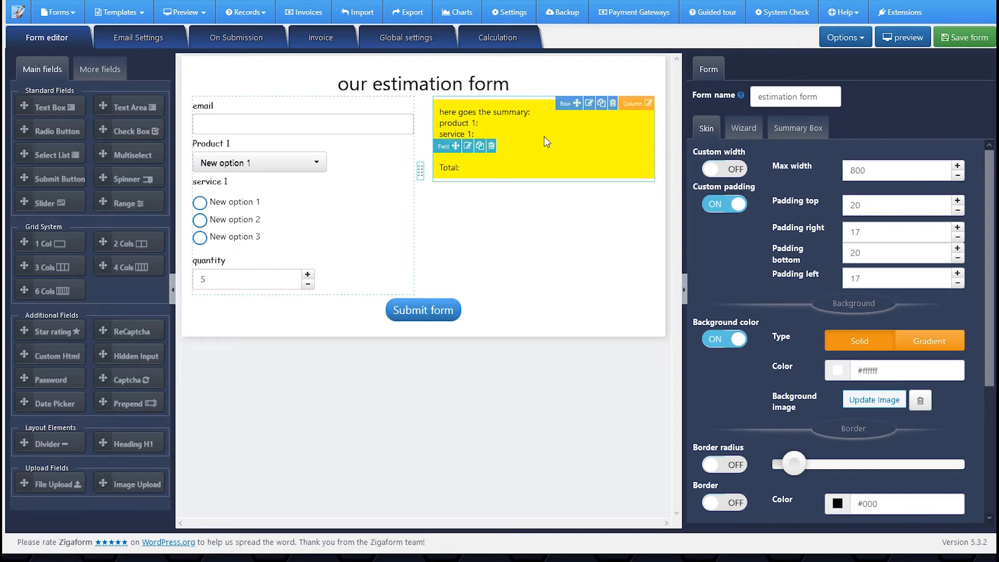
Open the yellow summary block's custom HTML content in the form editor and enlarge its text area to show all lines
click(487, 38)
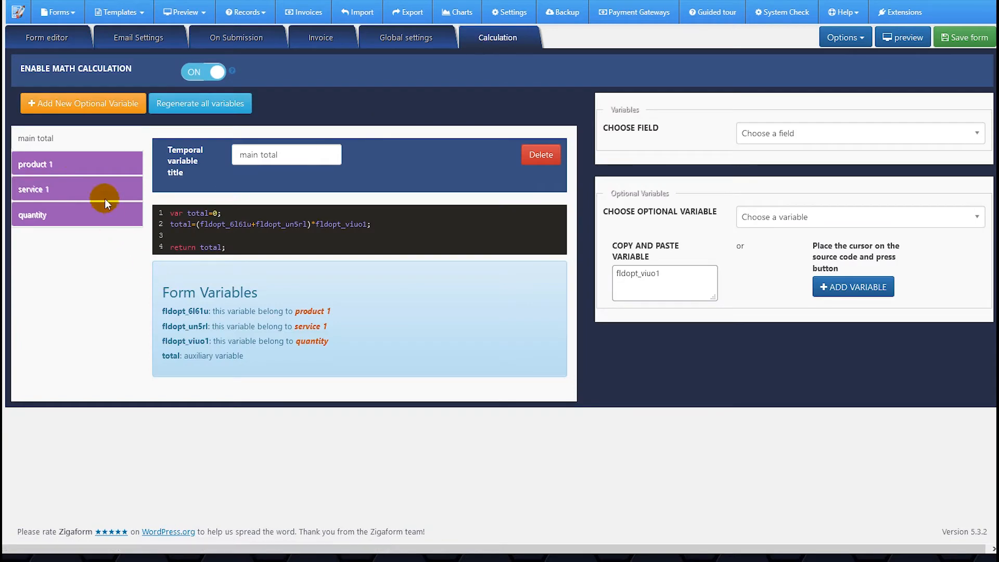
click(61, 41)
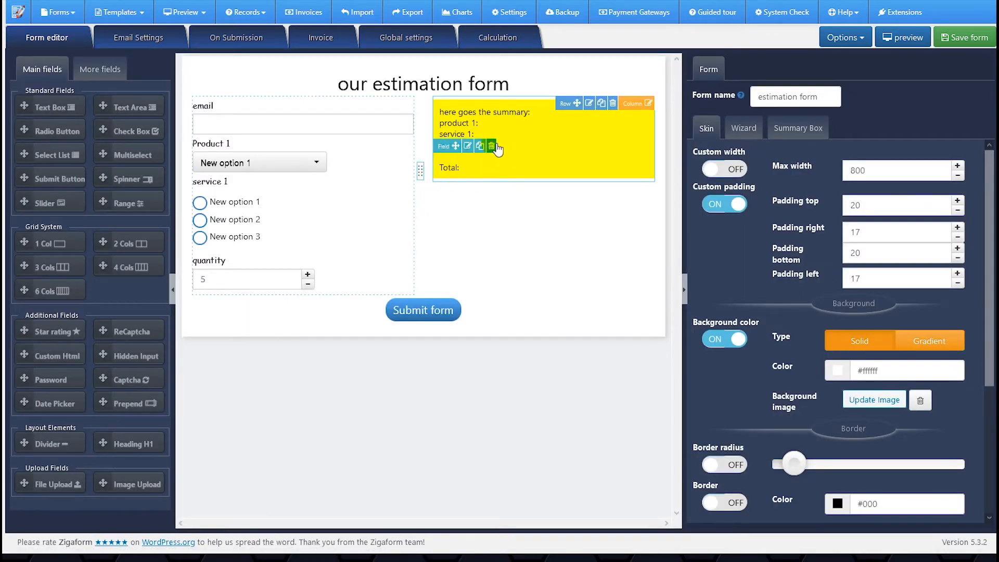
click(466, 145)
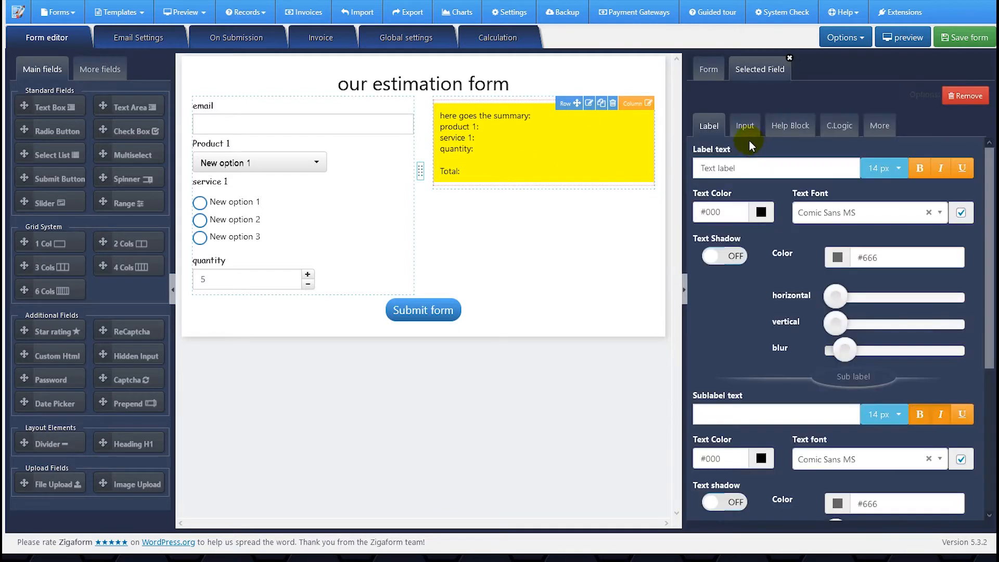
click(748, 133)
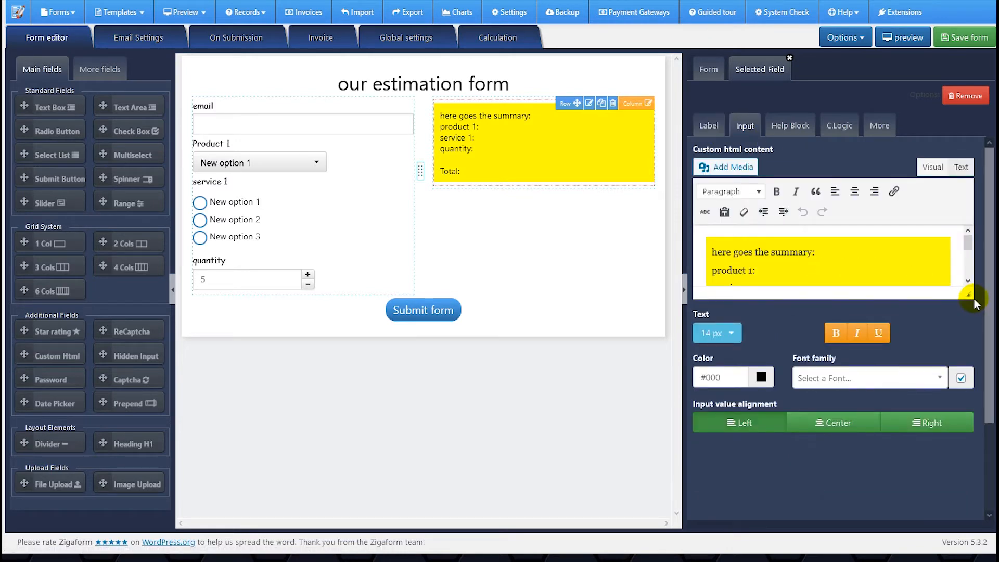
drag(969, 303, 930, 421)
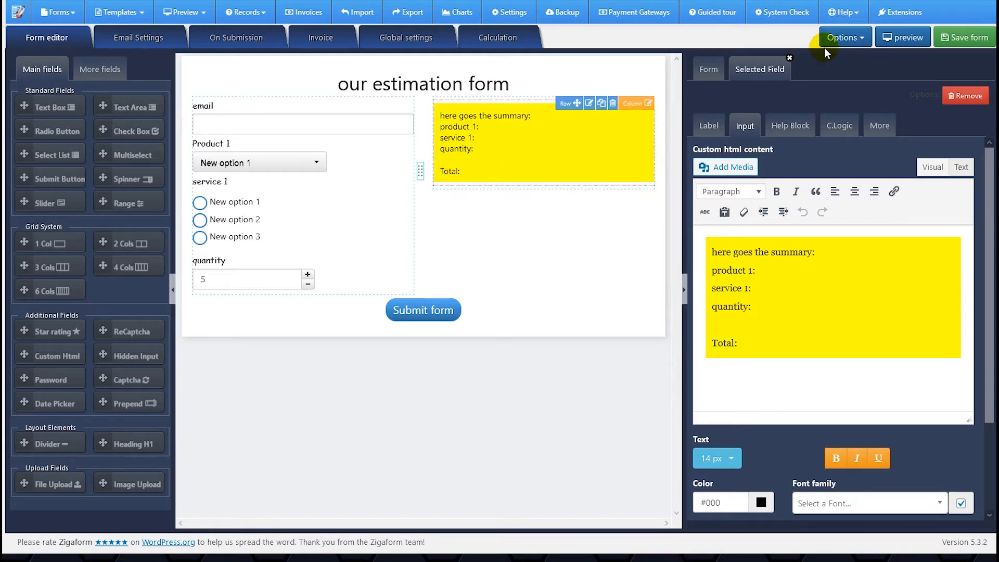
mouse_move(813, 41)
mouse_down()
mouse_move(676, 122)
mouse_move(643, 120)
mouse_up()
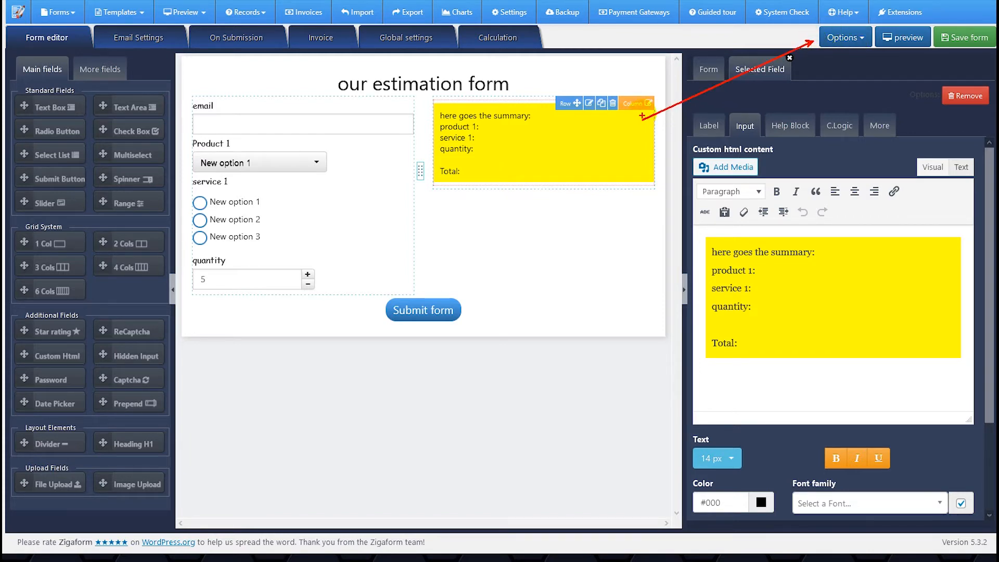
Copy the product 1 calculation code from the frontend form variables and insert it after "product 1:" in the summary content
click(844, 38)
click(847, 82)
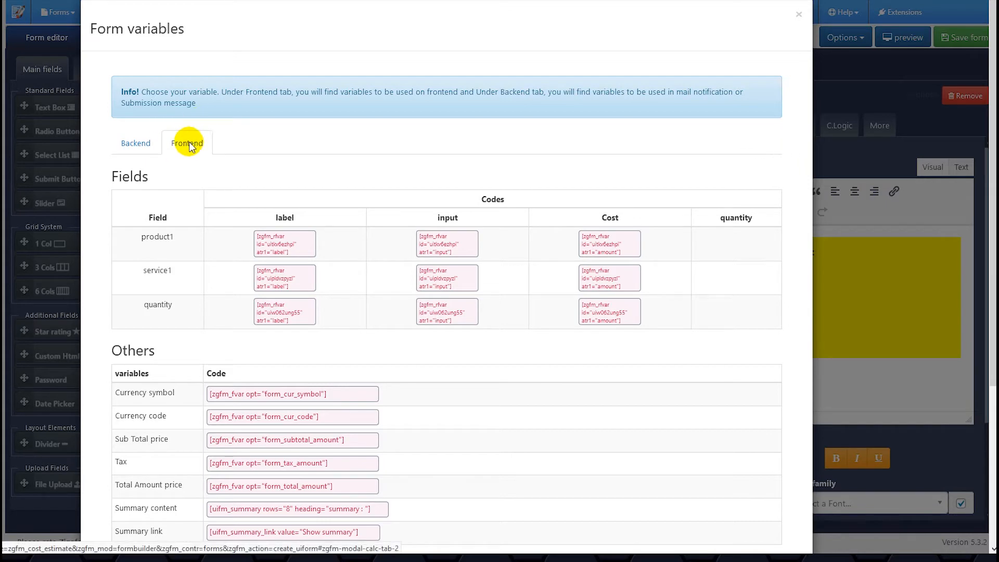
scroll(225, 249, down, 5)
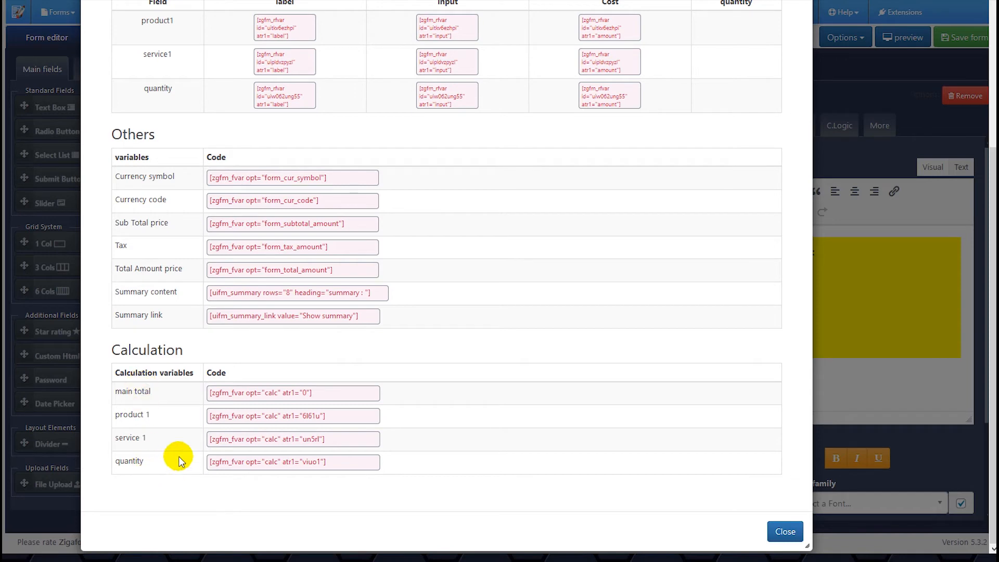
click(266, 421)
key(ctrl+c)
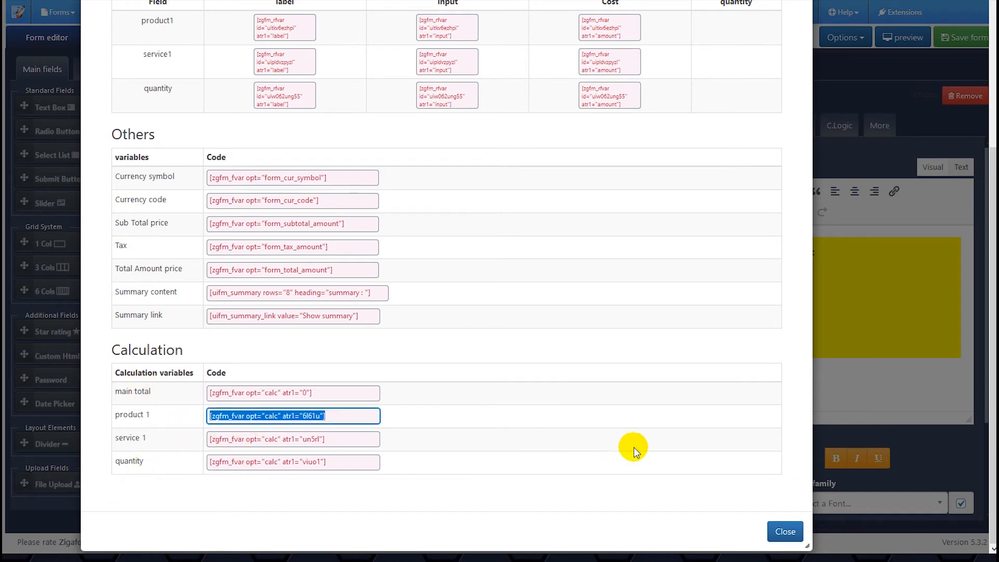
click(785, 532)
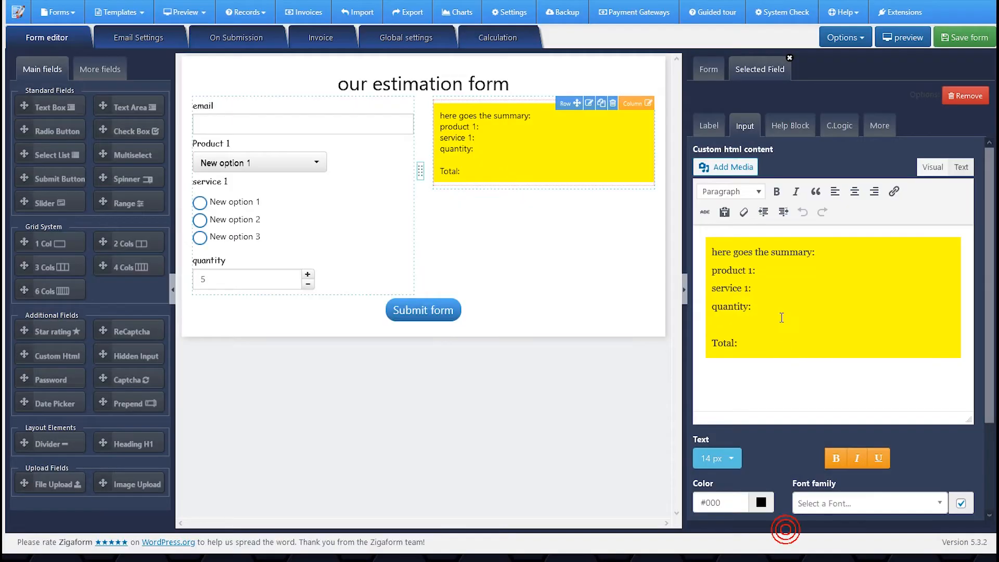
click(774, 274)
key(ctrl+v)
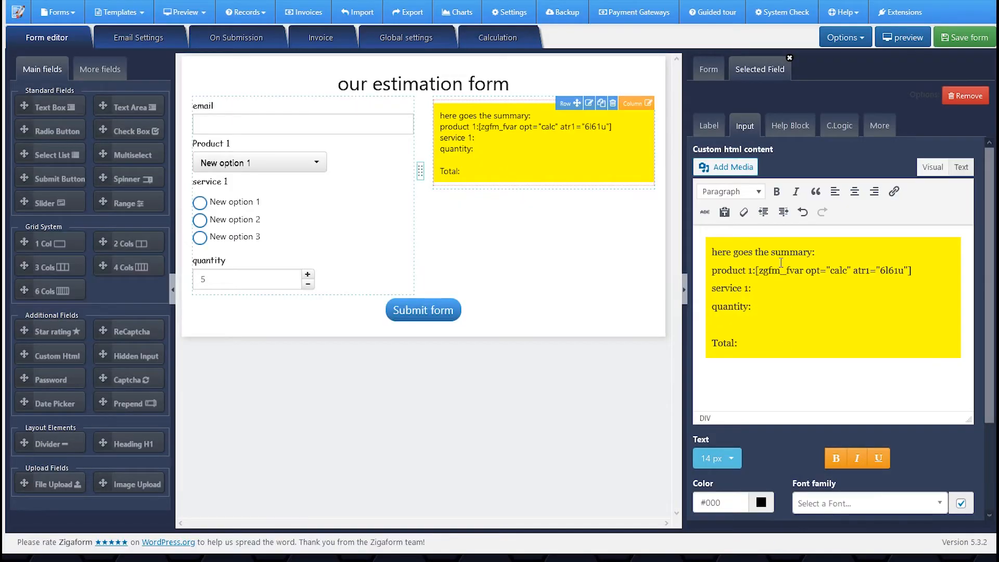
Copy the service 1 calculation code from the frontend form variables and insert it after "service 1:" in the summary content
click(844, 37)
click(854, 80)
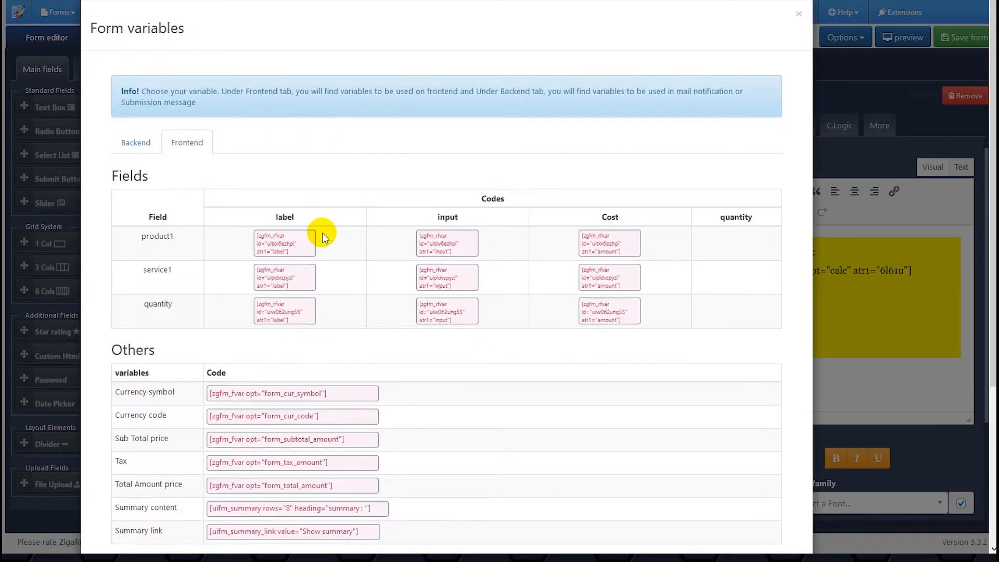
scroll(319, 232, down, 4)
click(236, 440)
key(ctrl+c)
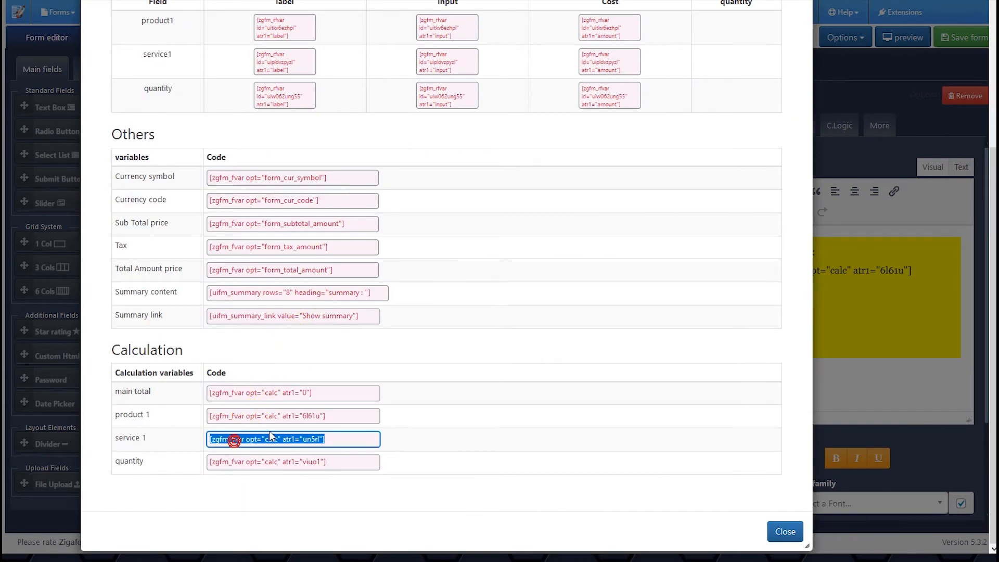
click(785, 533)
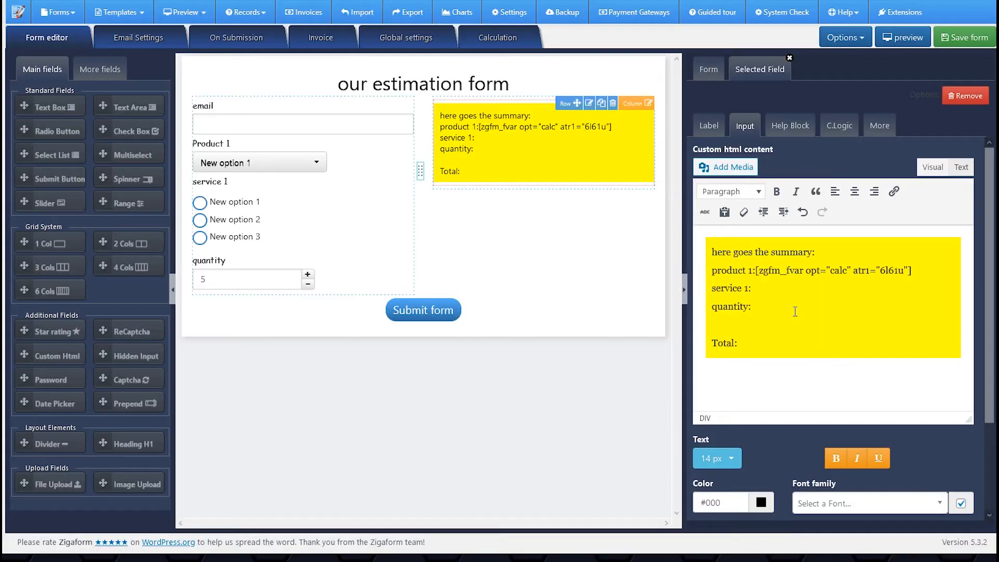
key(ctrl+v)
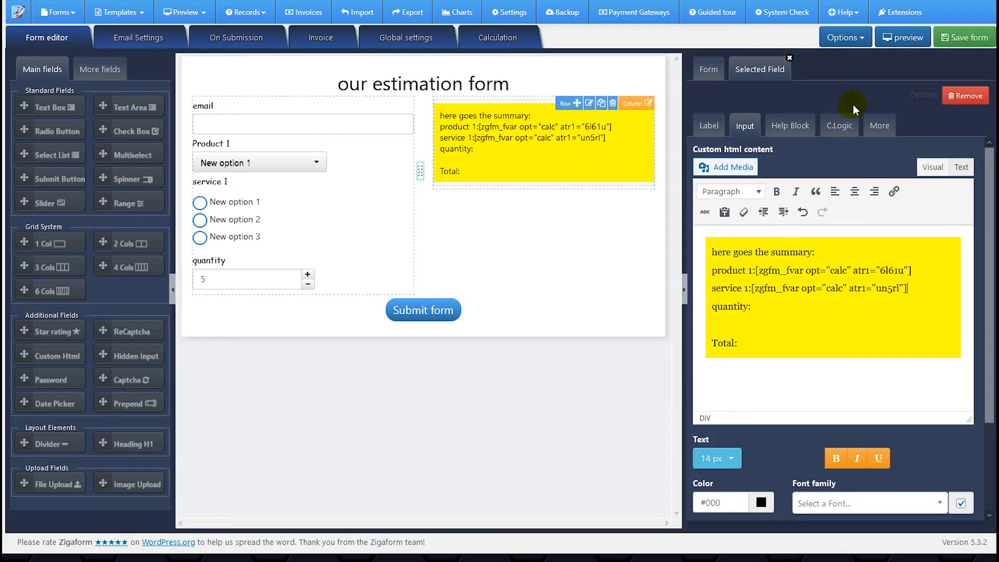
Copy the quantity calculation code from the frontend form variables and insert it after "quantity:" in the summary content
click(847, 38)
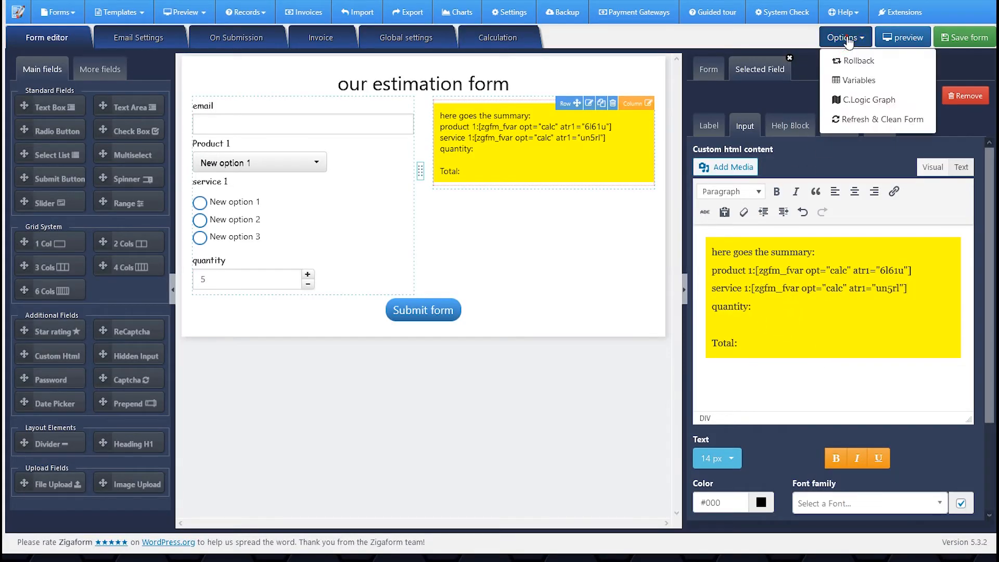
click(859, 80)
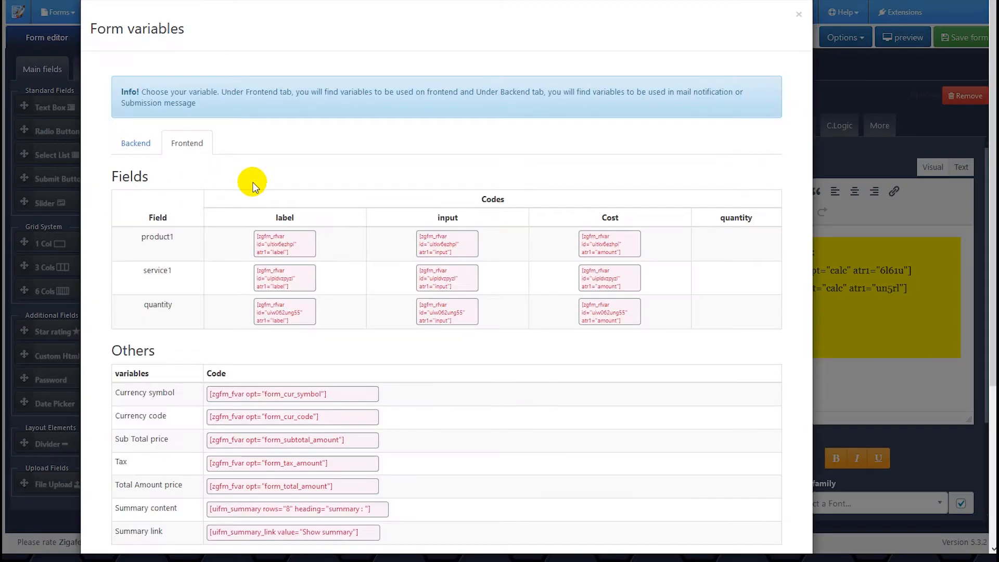
scroll(196, 351, down, 4)
click(229, 465)
triple_click(228, 465)
key(ctrl+c)
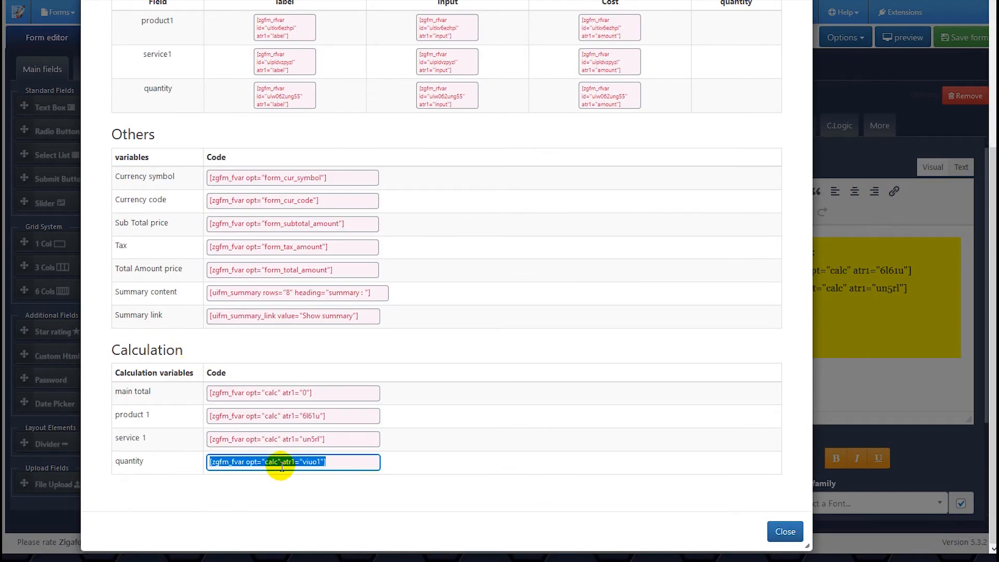
click(784, 530)
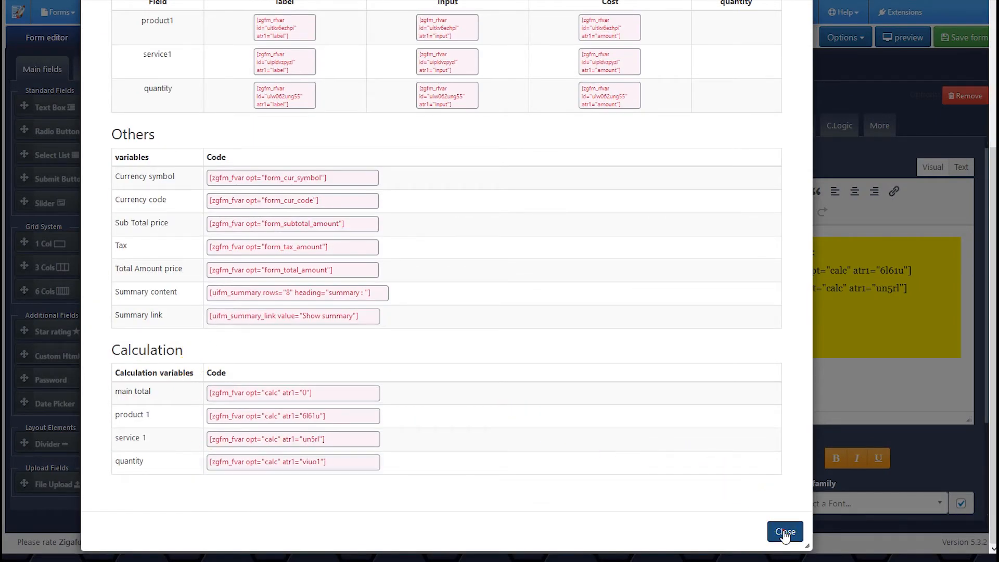
key(ctrl+v)
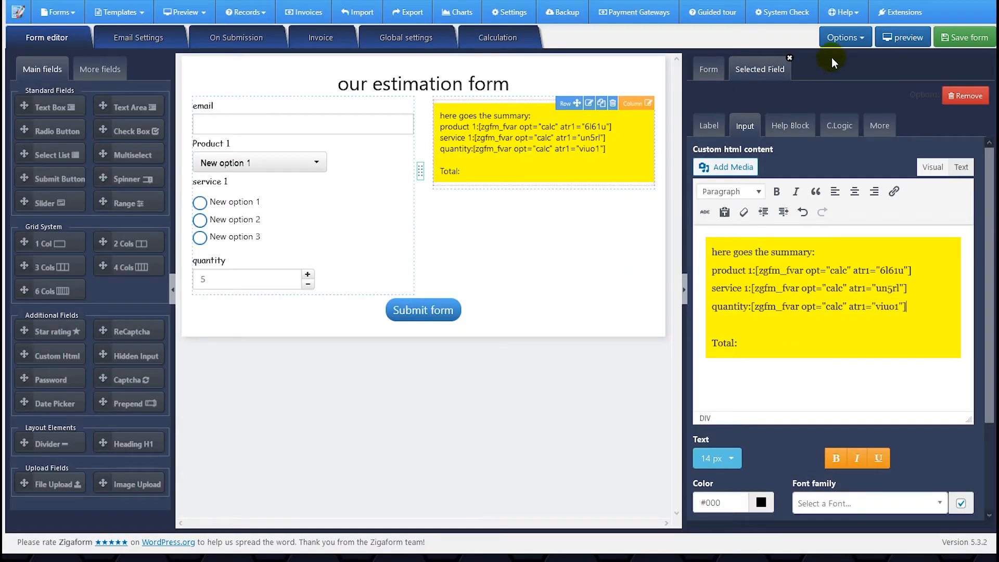
Copy the main total calculation code from the form variables, insert it after "Total:" in the summary content, and save the form
click(845, 37)
click(834, 82)
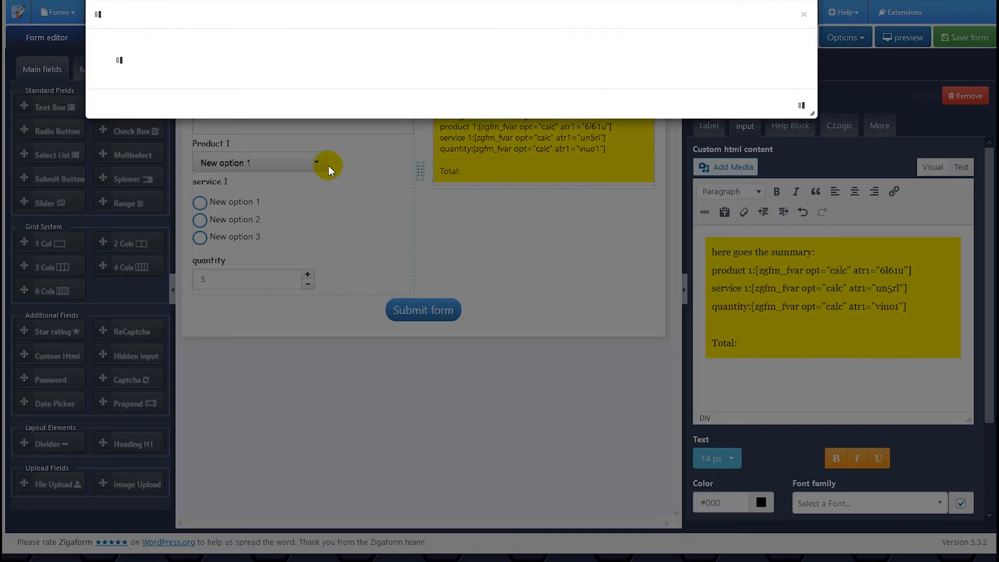
scroll(185, 289, down, 5)
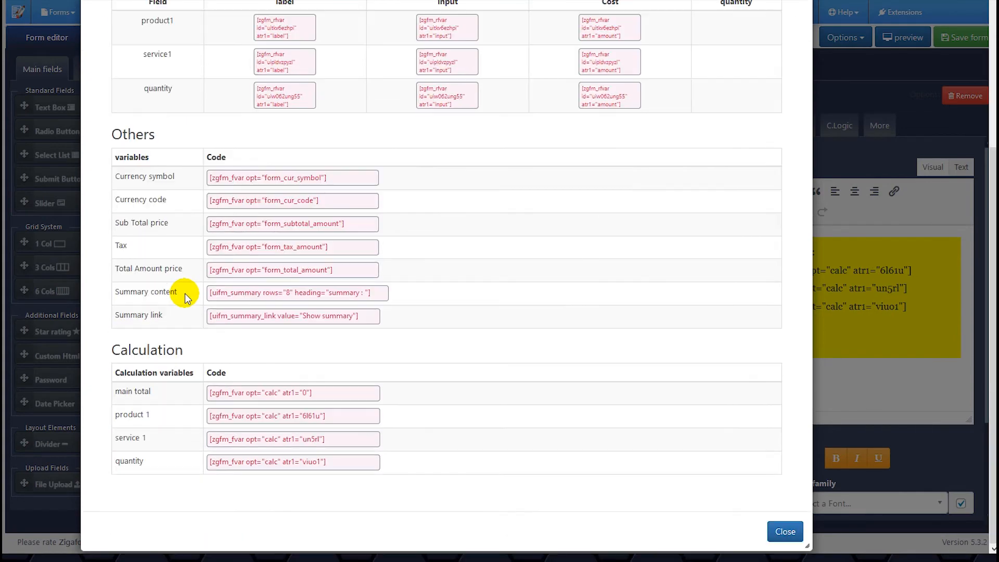
click(236, 393)
key(ctrl+c)
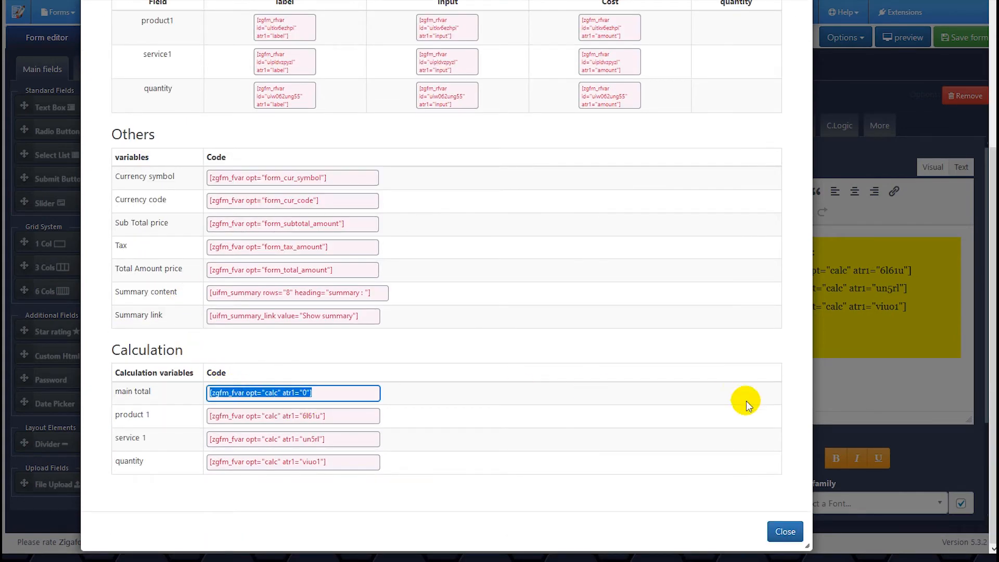
click(788, 527)
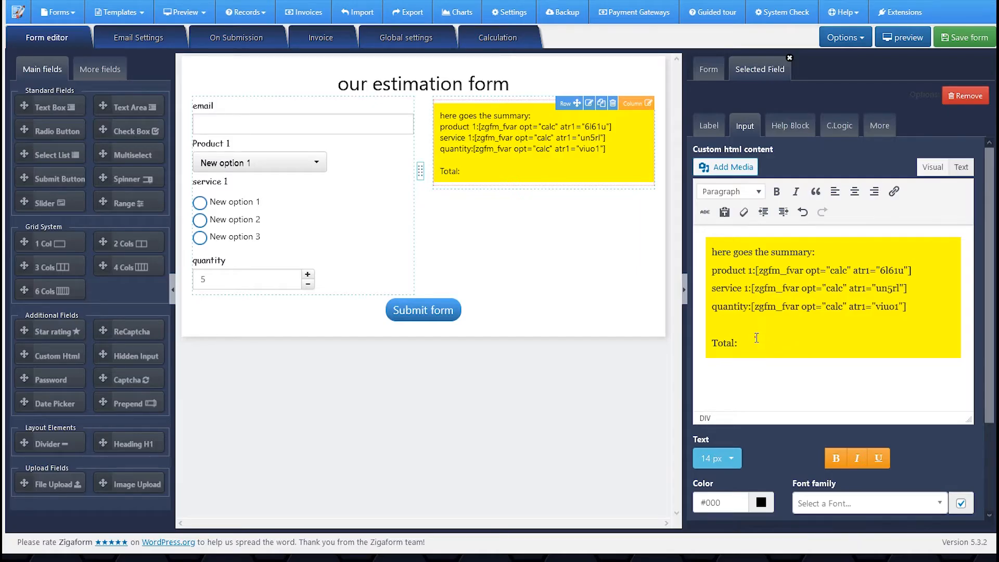
key(ctrl+v)
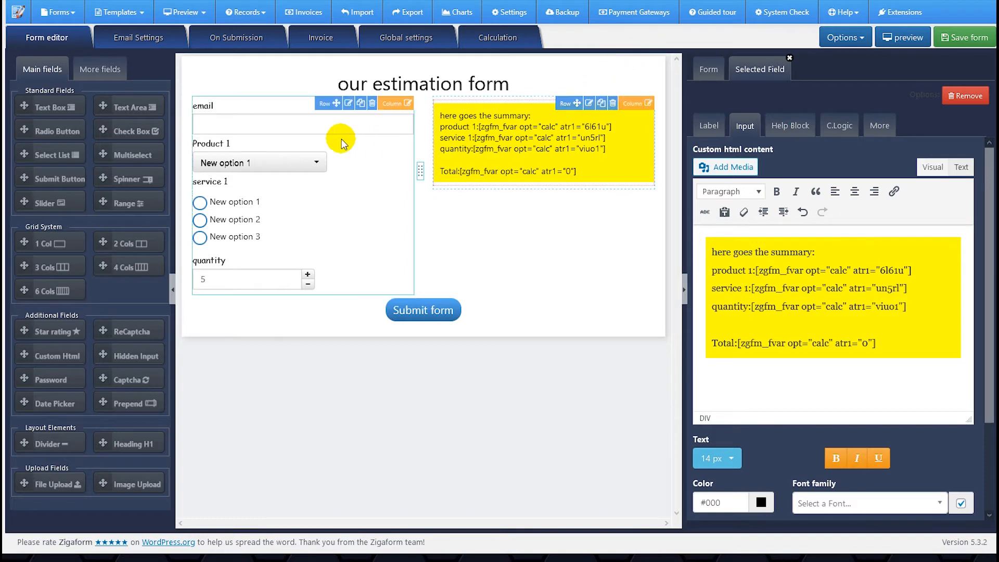
click(945, 42)
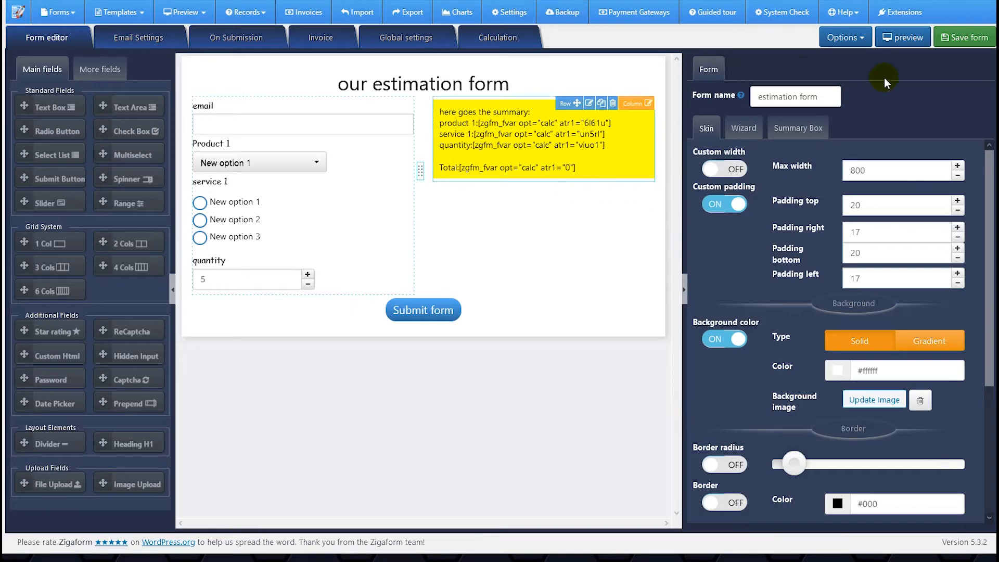
Preview the form for desktops, test its email validation, and fill in a sample email address
click(903, 37)
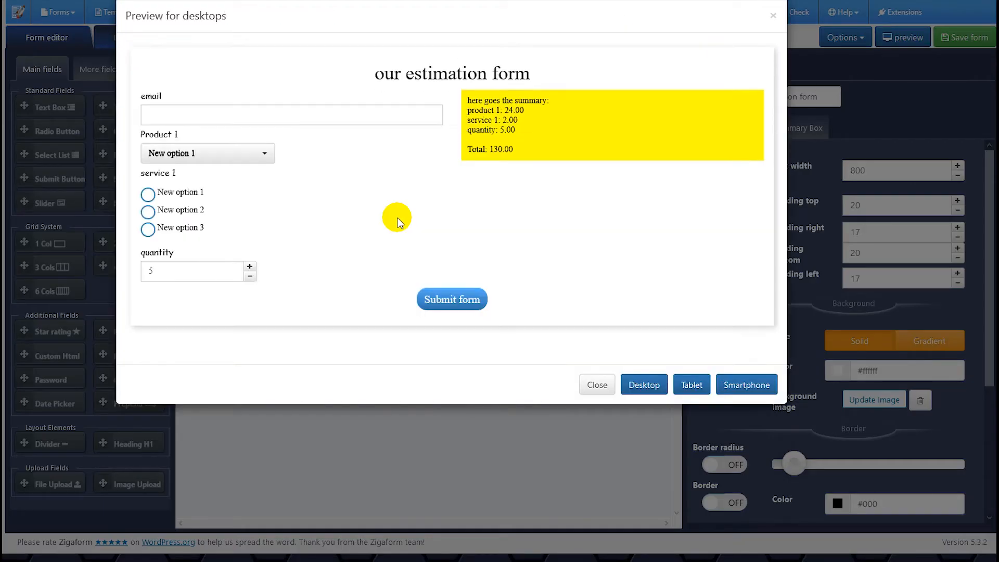
click(190, 117)
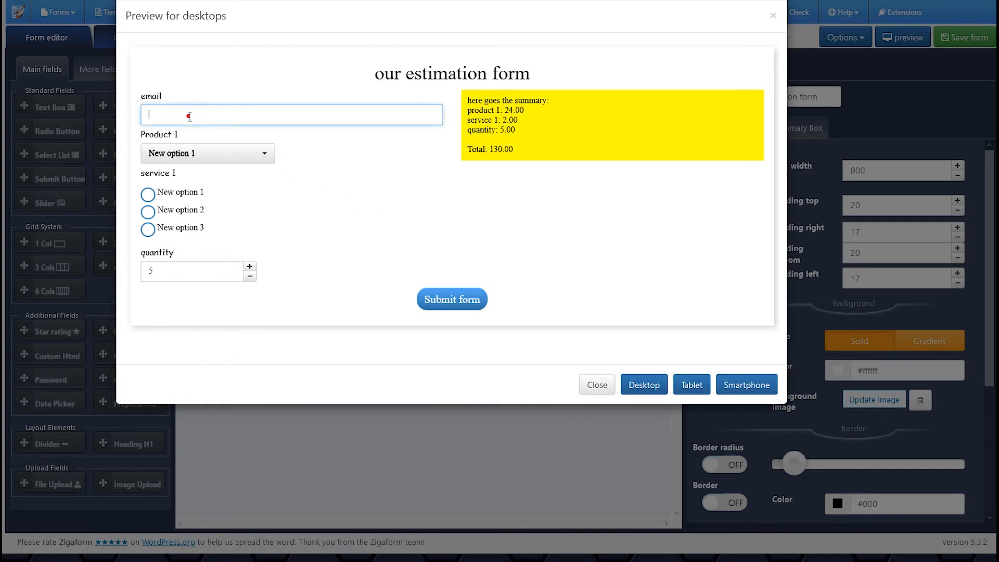
click(449, 296)
click(242, 115)
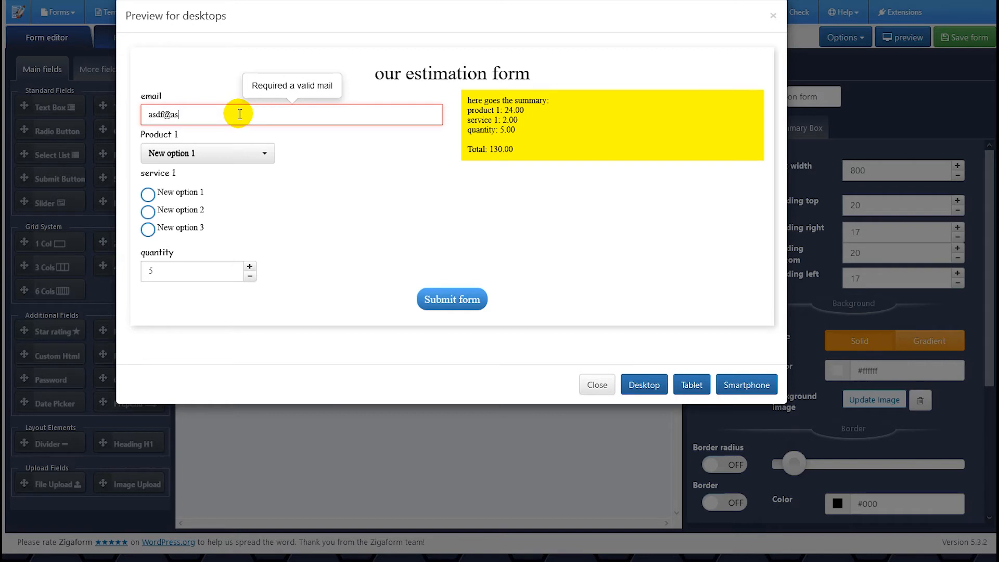
text(asdf@asd.com)
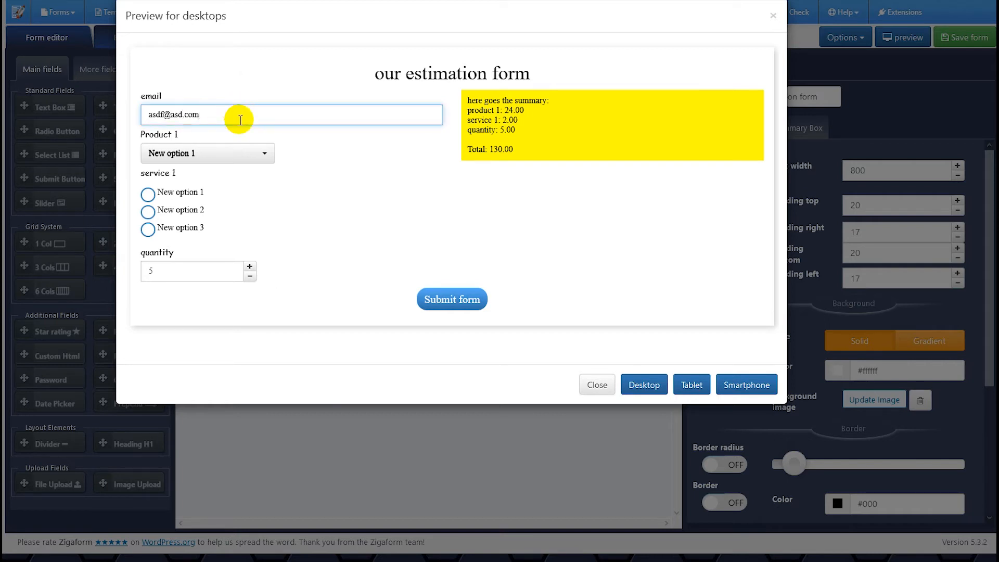
Try different Product 1 options in the preview, ending on "New option 3", and check the values in the yellow summary block
click(214, 152)
click(177, 206)
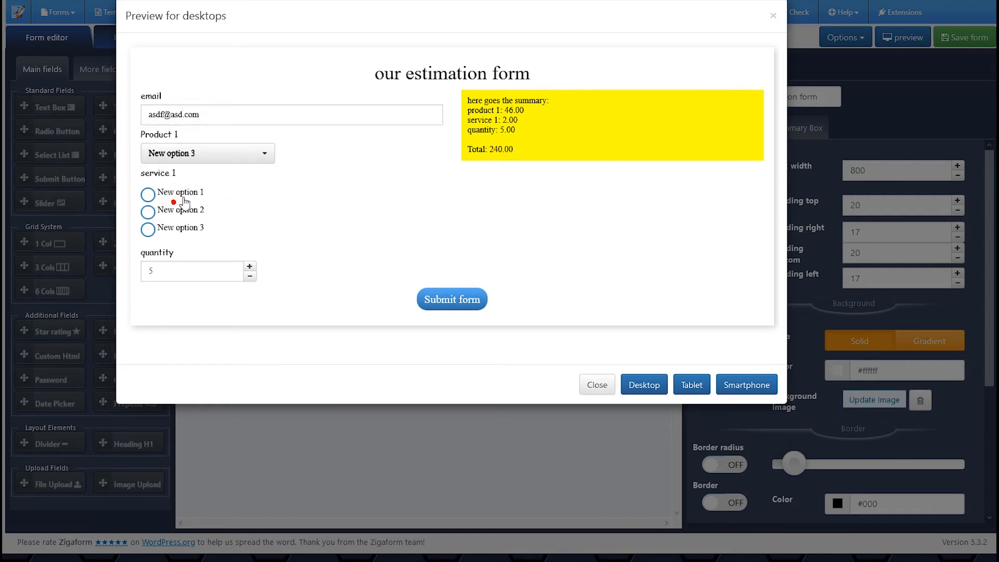
click(204, 154)
click(190, 193)
click(201, 151)
click(179, 208)
drag(471, 98, 523, 152)
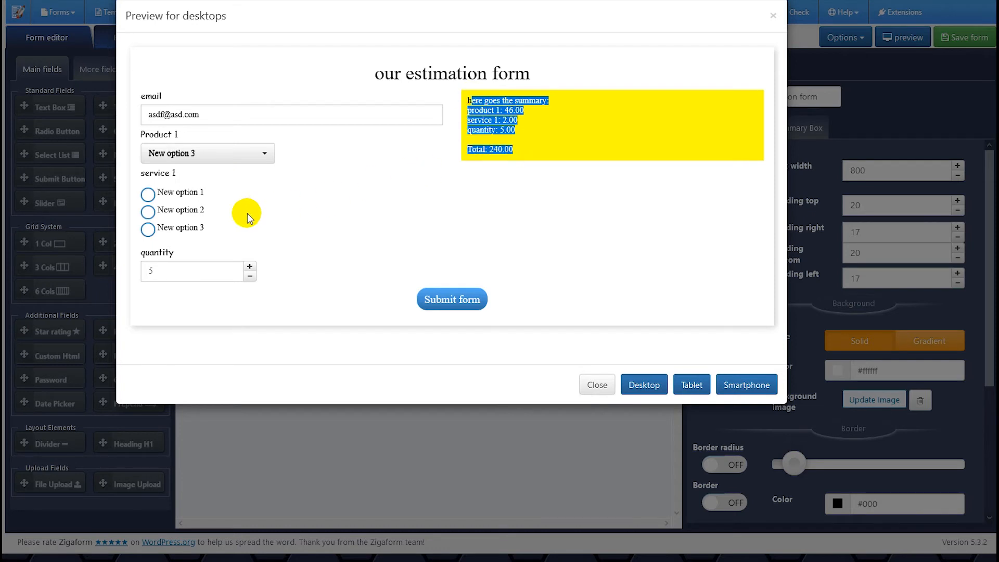
Test the service 1 options, ending on "New option 1", with a quantity of 12 against the summary, and close the preview
click(156, 213)
click(149, 196)
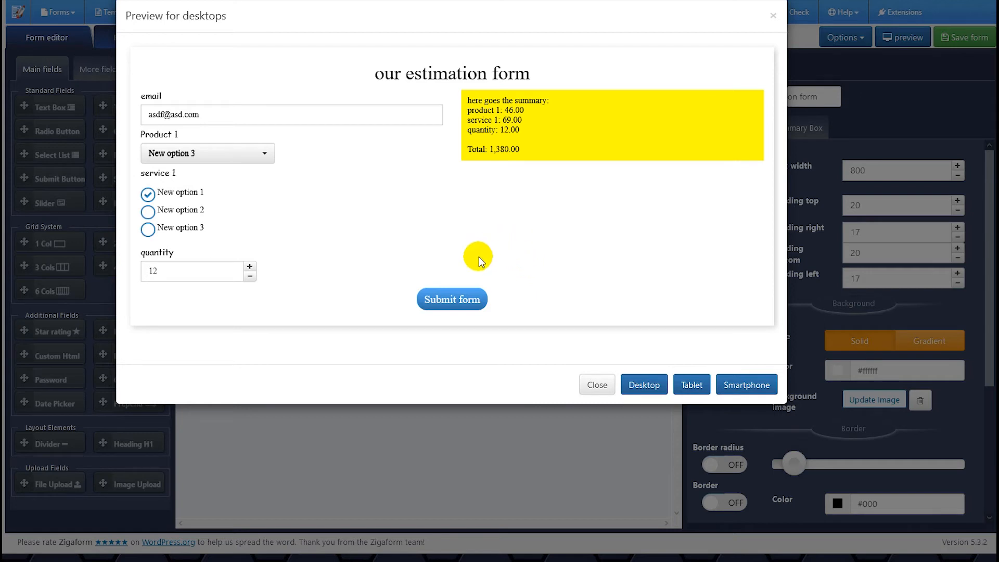
click(595, 386)
In the form's email settings, replace the [uifm_var opt="rec_summ"] code in the admin email template with "product 1:"
click(140, 39)
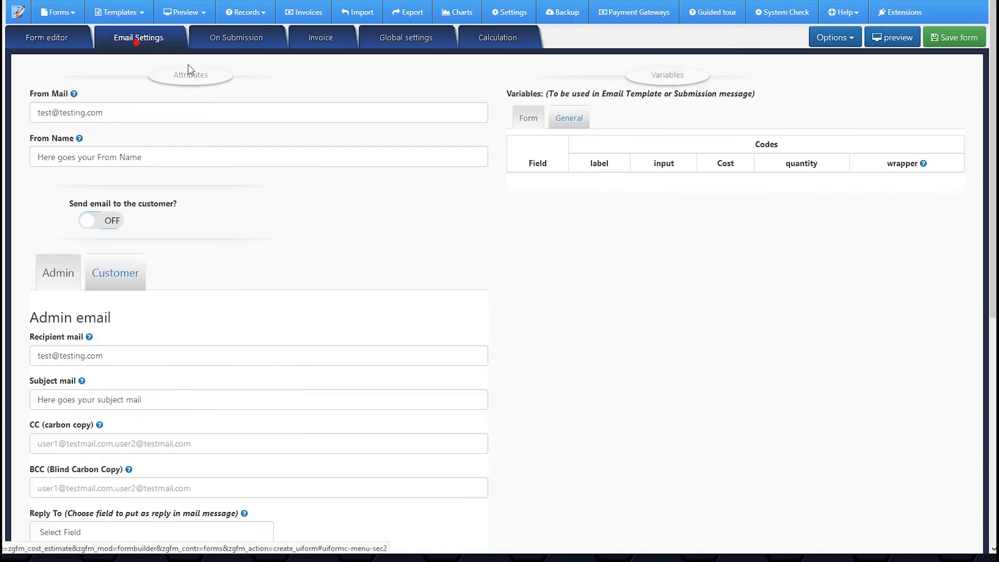
scroll(448, 248, down, 7)
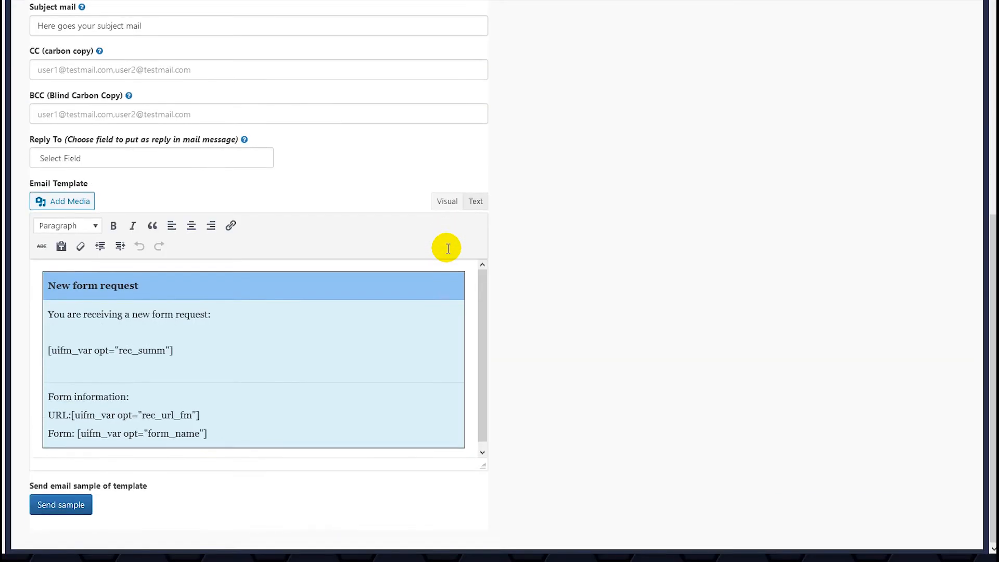
scroll(447, 248, up, 3)
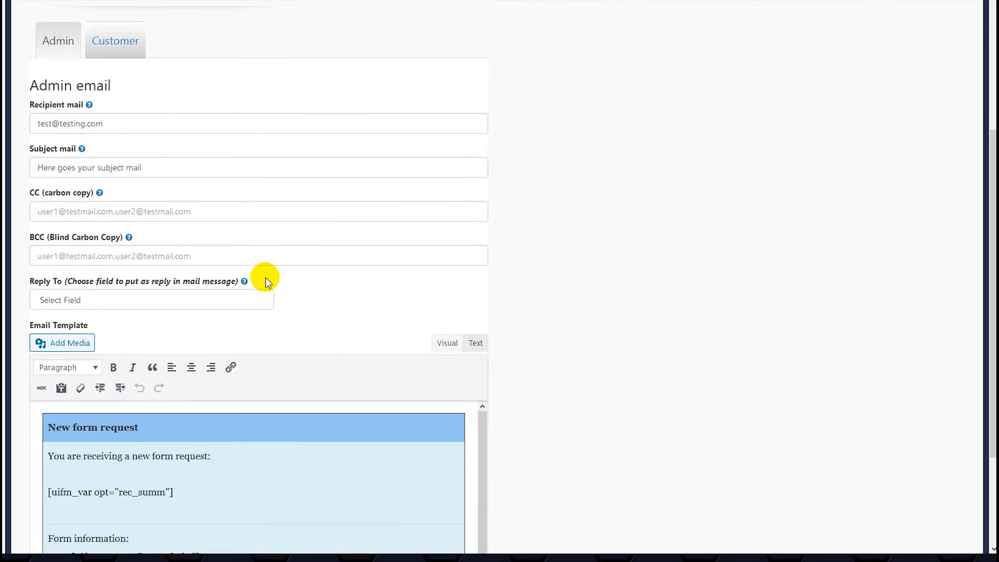
scroll(267, 281, down, 2)
drag(178, 414, 45, 411)
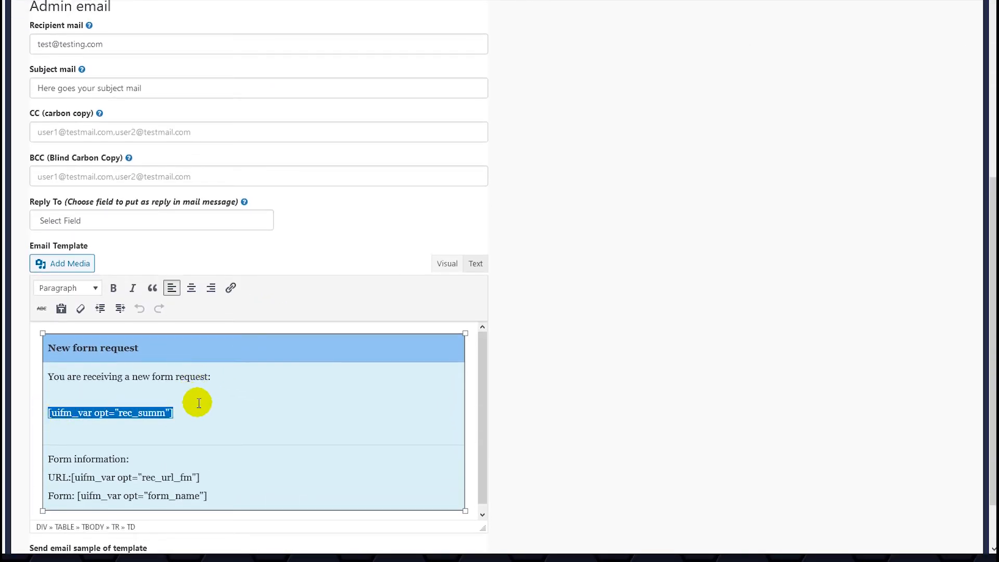
key(Delete)
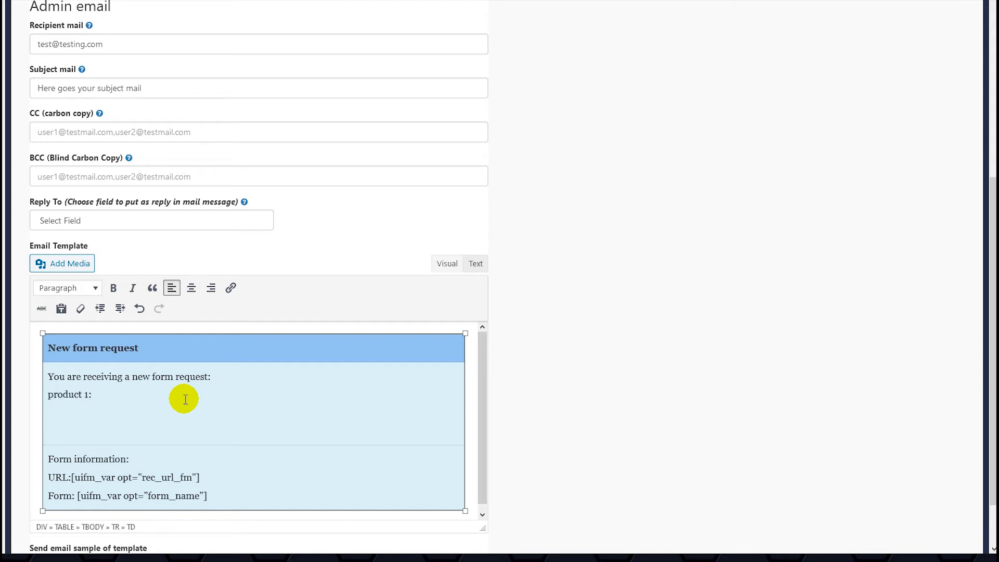
Add the lines "service 1:" and "quantity:" below "product 1:" in the admin email template, followed by a blank line and "total:"
key(Return)
text(se)
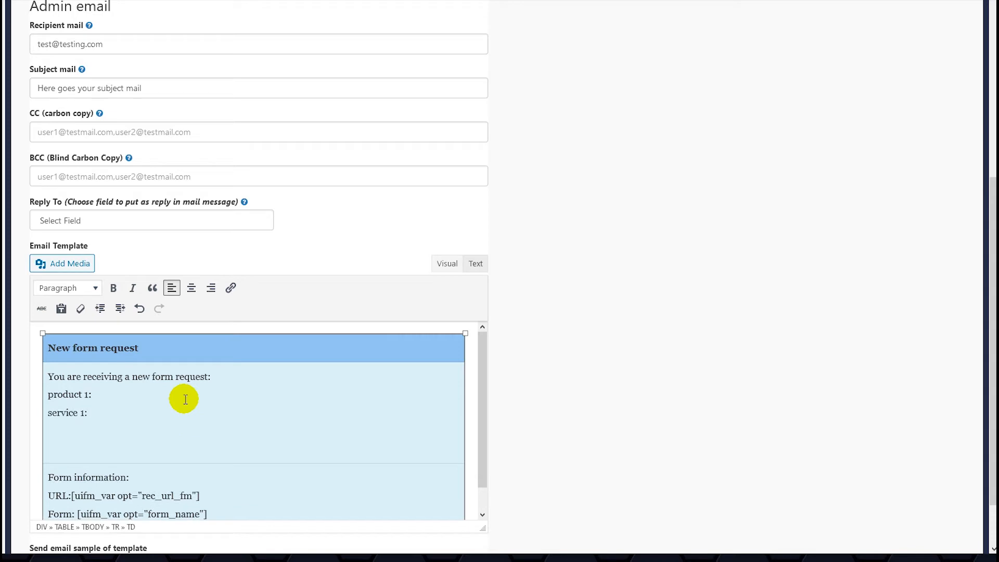
text(rvice 1:)
key(Return)
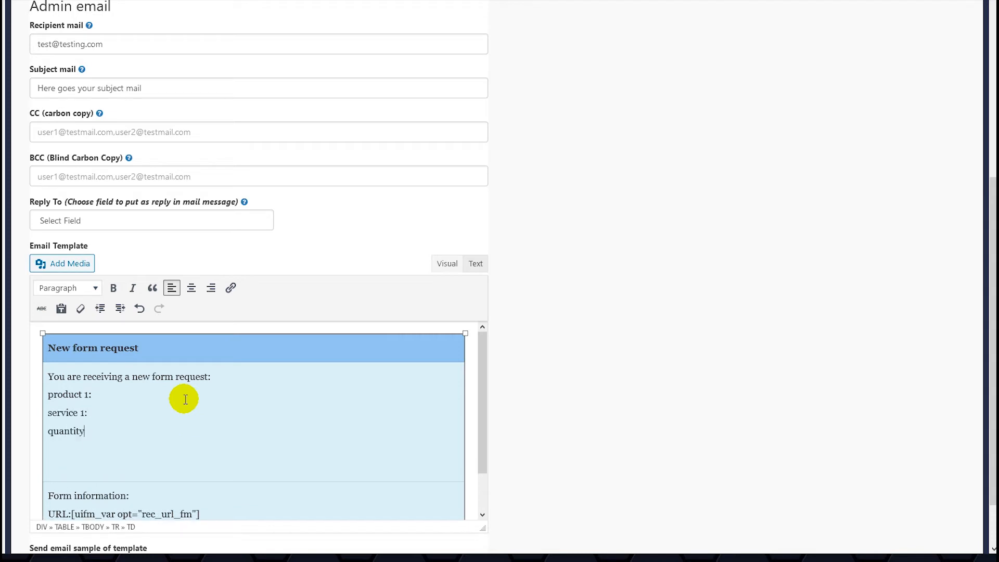
key(Return)
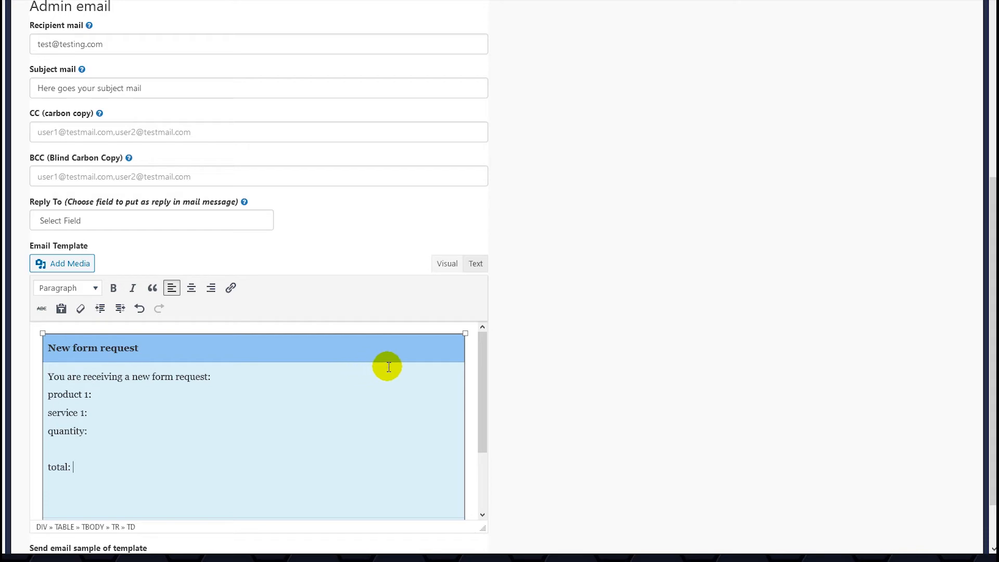
Copy the backend calculation code for product 1, [uifm_var opt="calc" atr1="6l61u"], from the form variables and close the list
scroll(626, 272, up, 5)
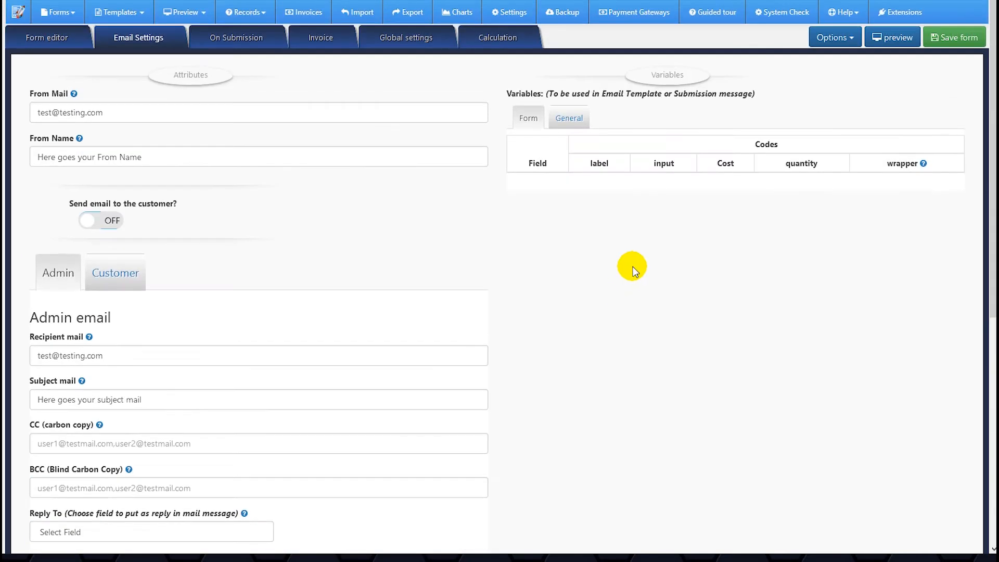
scroll(848, 52, down, 1)
scroll(851, 31, up, 2)
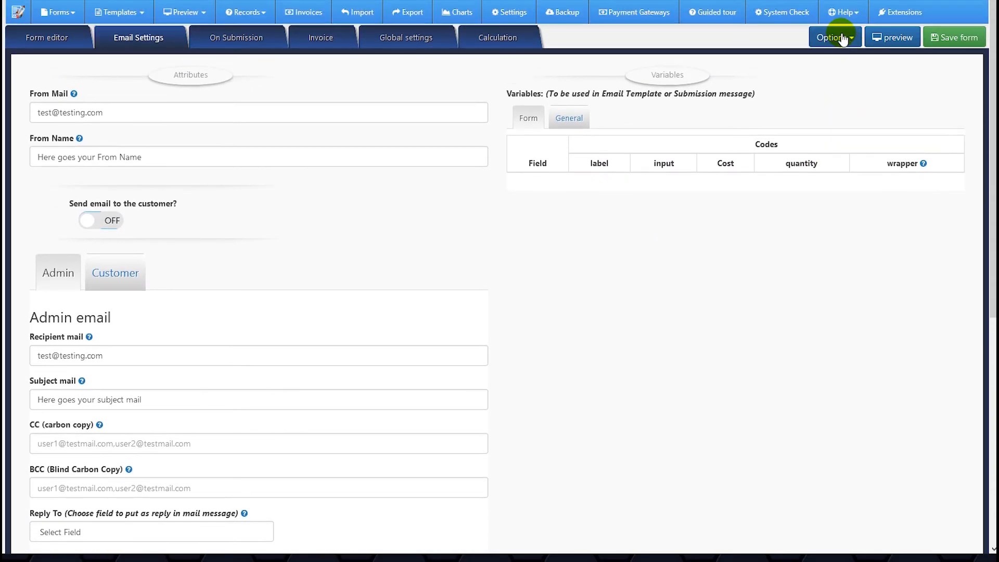
click(842, 39)
click(836, 82)
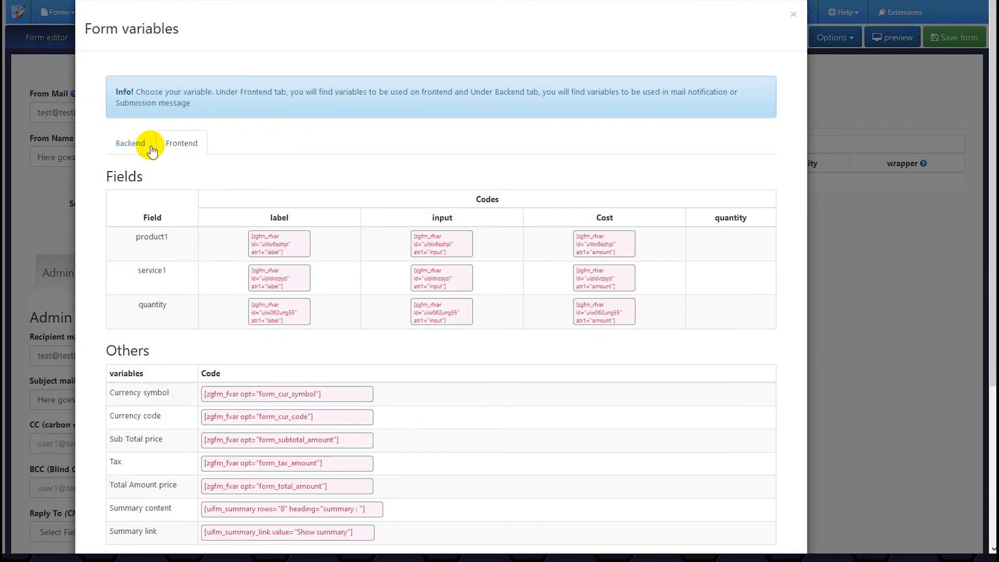
click(176, 148)
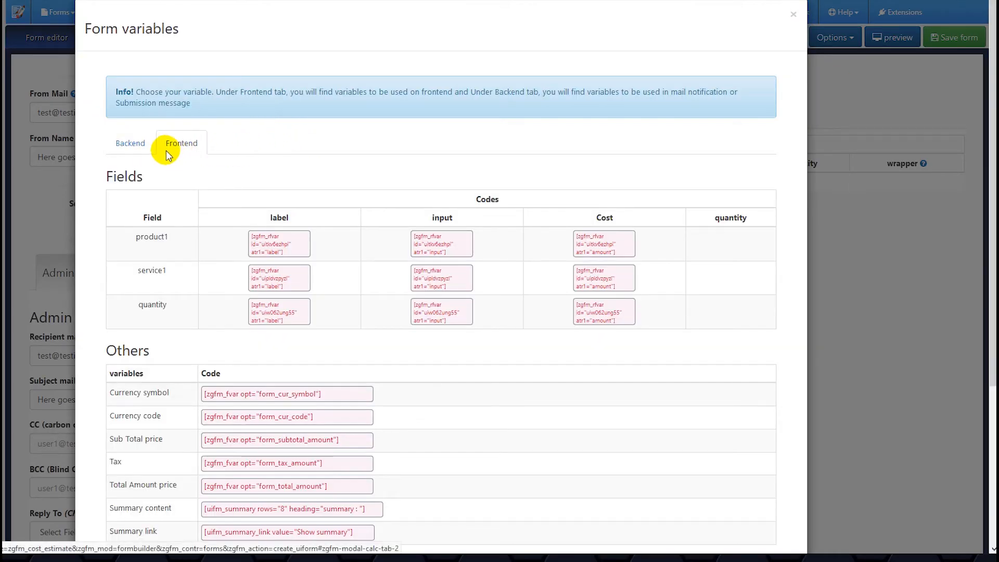
click(125, 146)
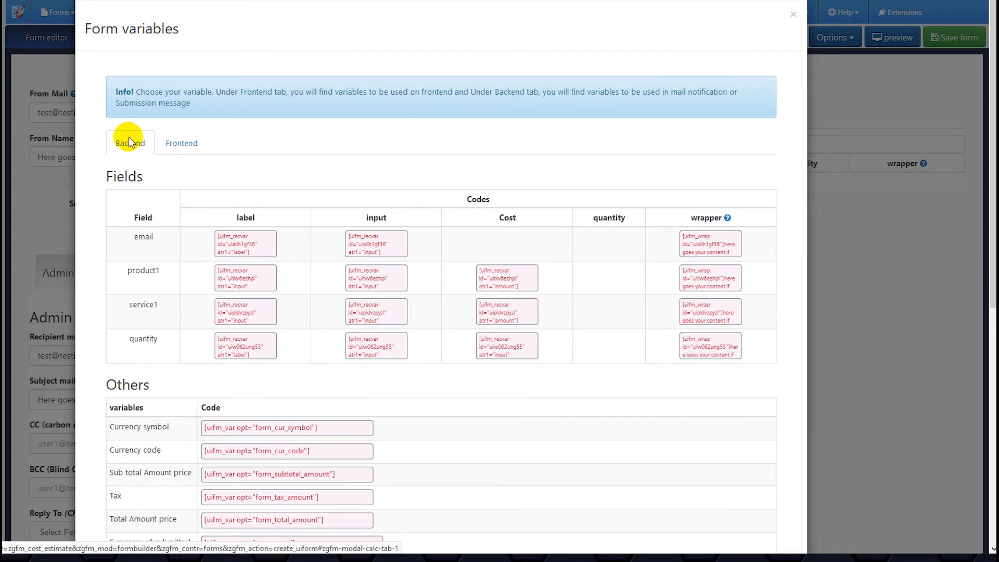
scroll(174, 250, down, 8)
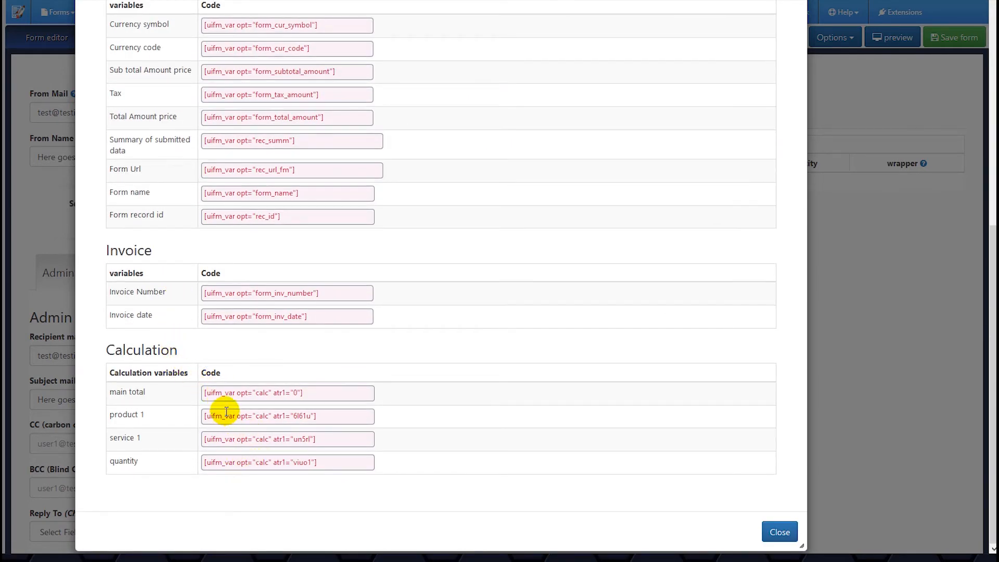
triple_click(246, 418)
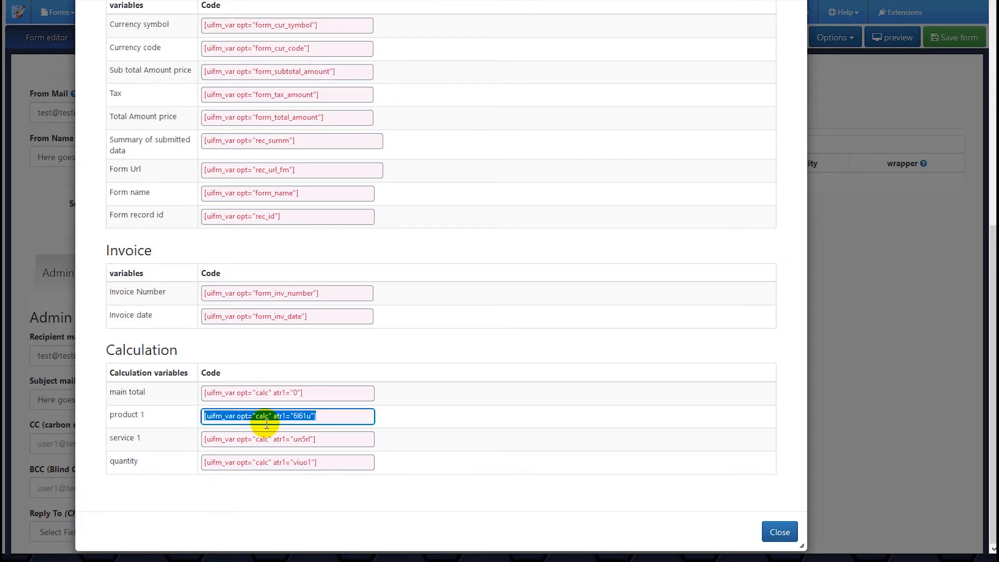
click(779, 532)
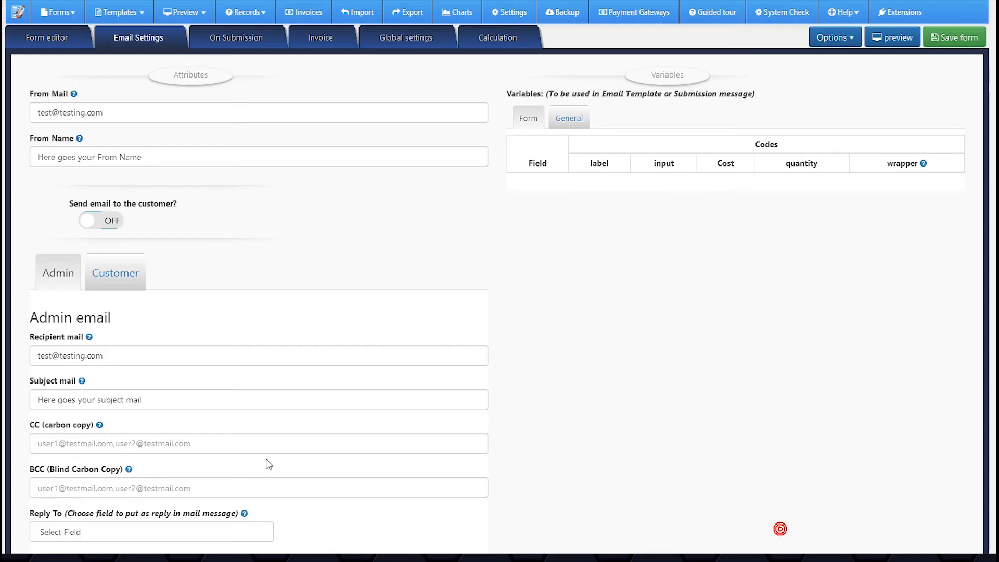
Paste the copied calculation code after "product 1:" in the admin email template
scroll(268, 460, down, 7)
click(177, 360)
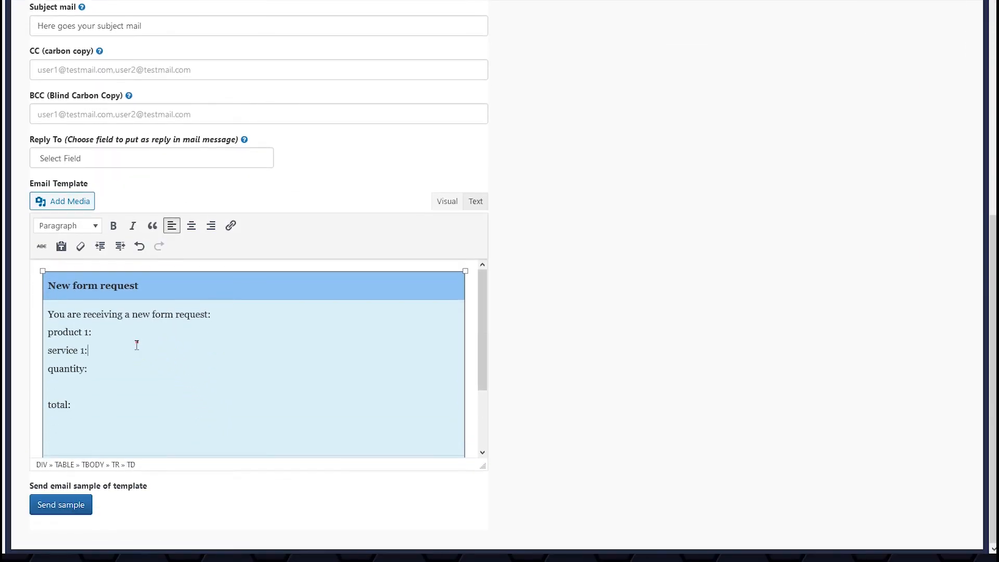
click(125, 337)
key(ctrl+v)
Copy the backend calculation code for service 1, [uifm_var opt="calc" atr1="un5rl"], from the form variables and close the list
scroll(595, 330, up, 7)
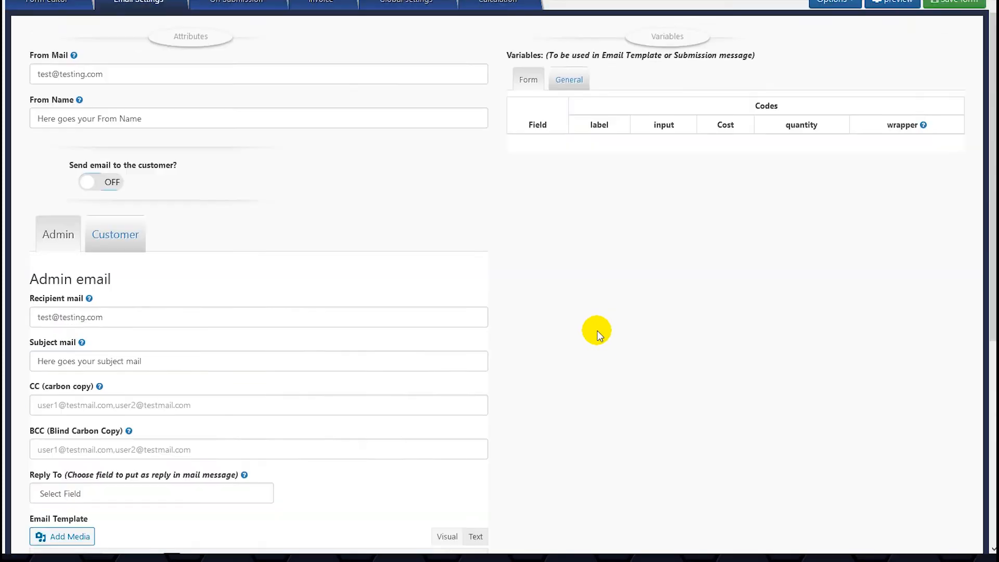
click(830, 37)
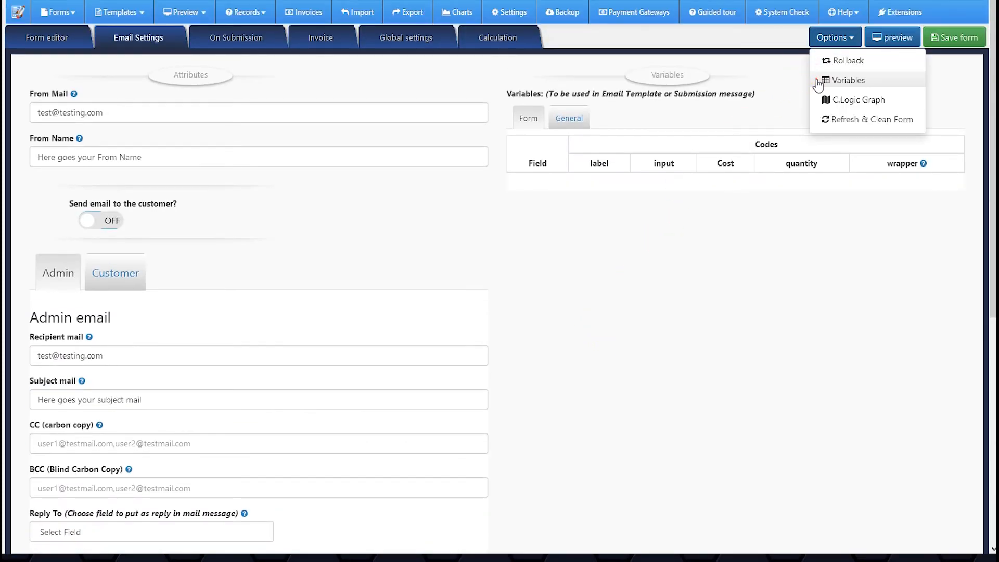
click(827, 78)
scroll(225, 263, down, 4)
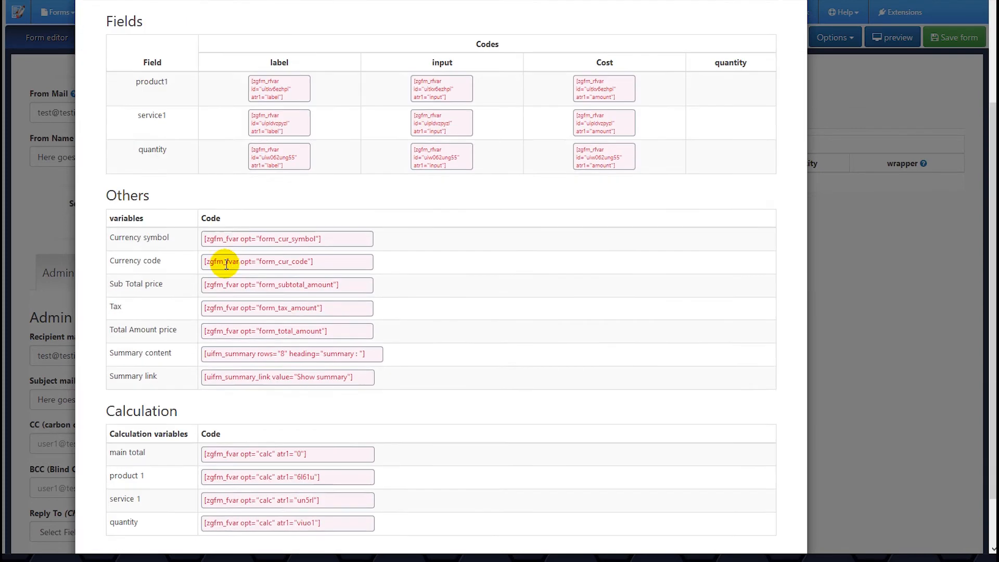
scroll(165, 271, up, 3)
scroll(158, 134, down, 1)
click(130, 81)
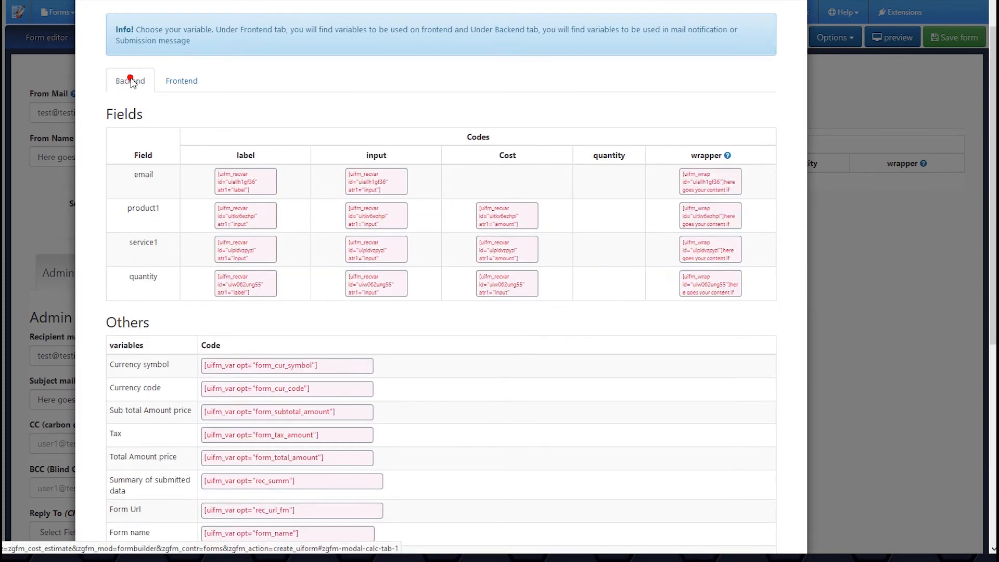
scroll(152, 334, down, 6)
click(250, 437)
triple_click(250, 437)
click(772, 536)
Paste the copied calculation code after "service 1:" in the admin email template
scroll(333, 432, down, 5)
scroll(182, 482, up, 4)
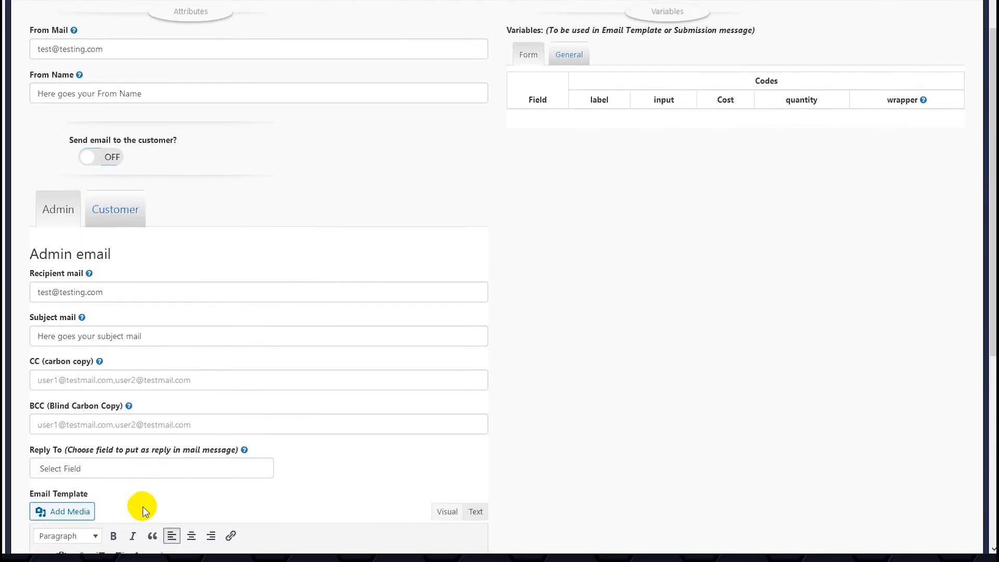
scroll(136, 469, down, 4)
key(ctrl+v)
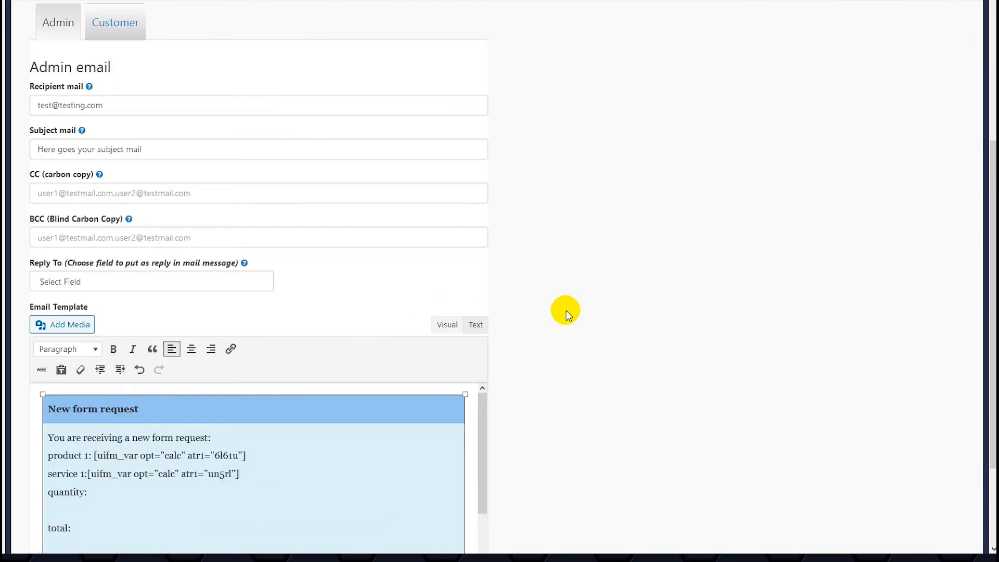
Copy the backend calculation code for quantity, [uifm_var opt="calc" atr1="viuo1"], from the form variables and close the list
scroll(564, 310, up, 5)
click(821, 41)
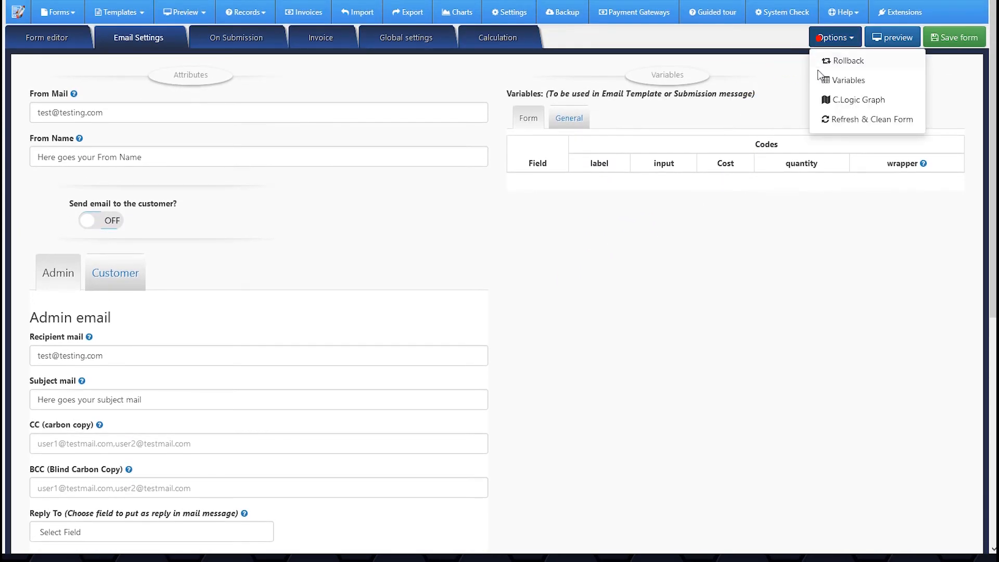
click(828, 80)
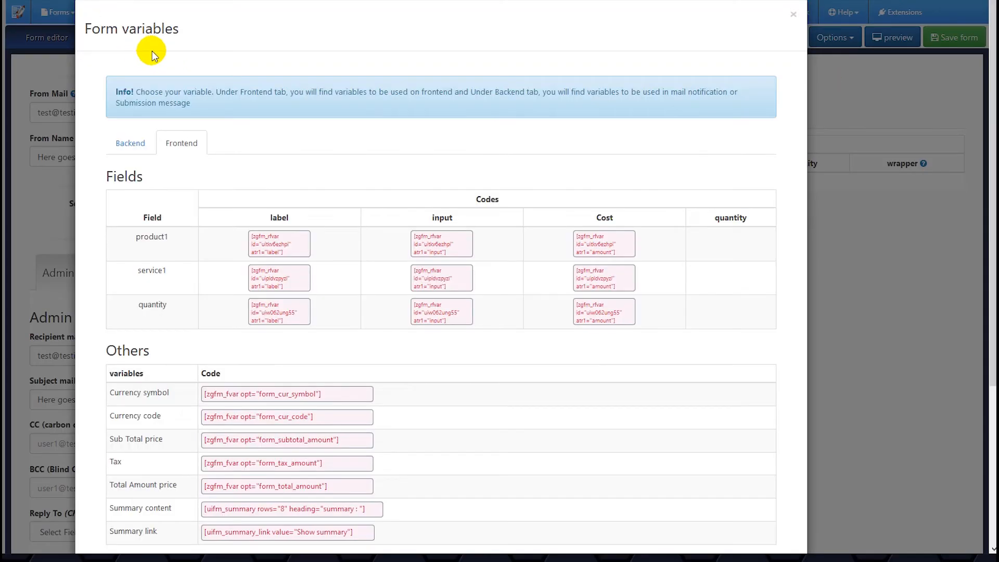
click(130, 138)
scroll(171, 338, down, 5)
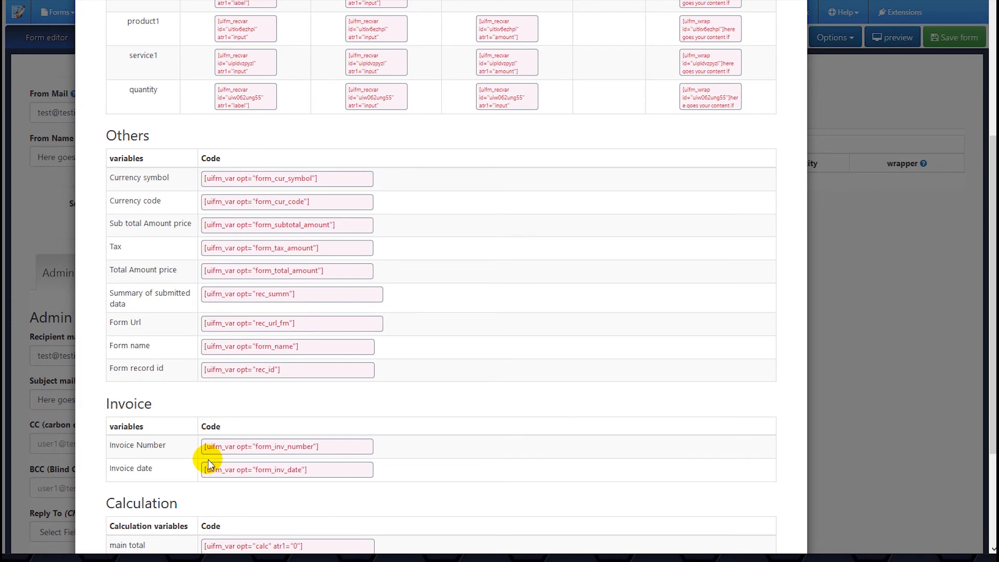
scroll(217, 457, down, 3)
click(228, 462)
key(ctrl+c)
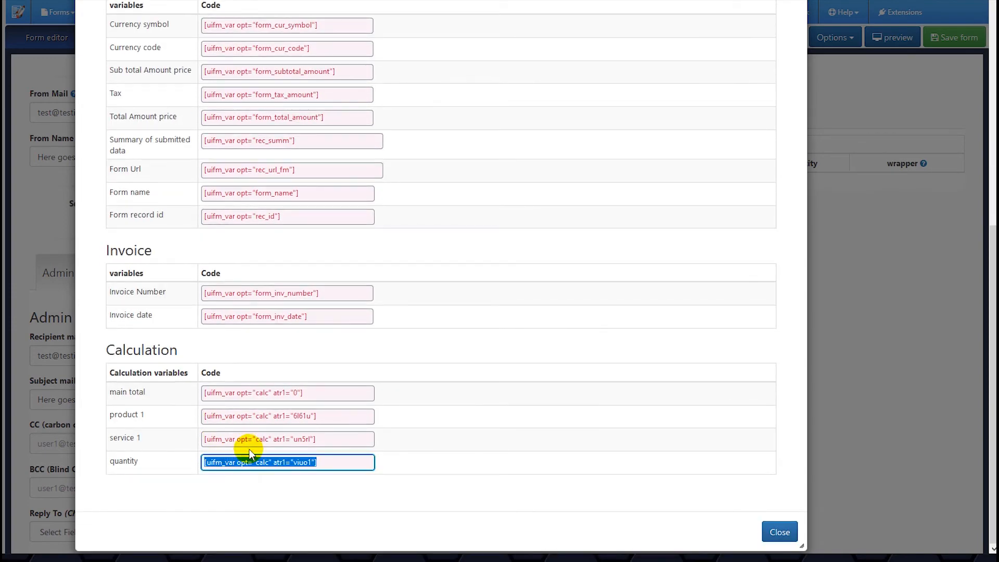
click(776, 526)
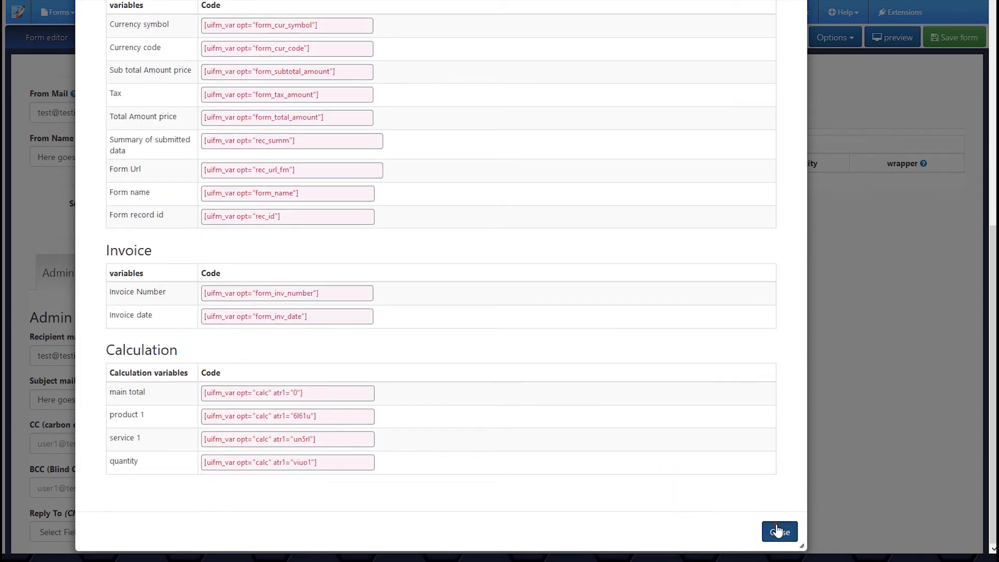
Paste the copied calculation code after "quantity:" in the admin email template
scroll(442, 411, down, 7)
click(109, 367)
key(ctrl+v)
scroll(565, 261, up, 7)
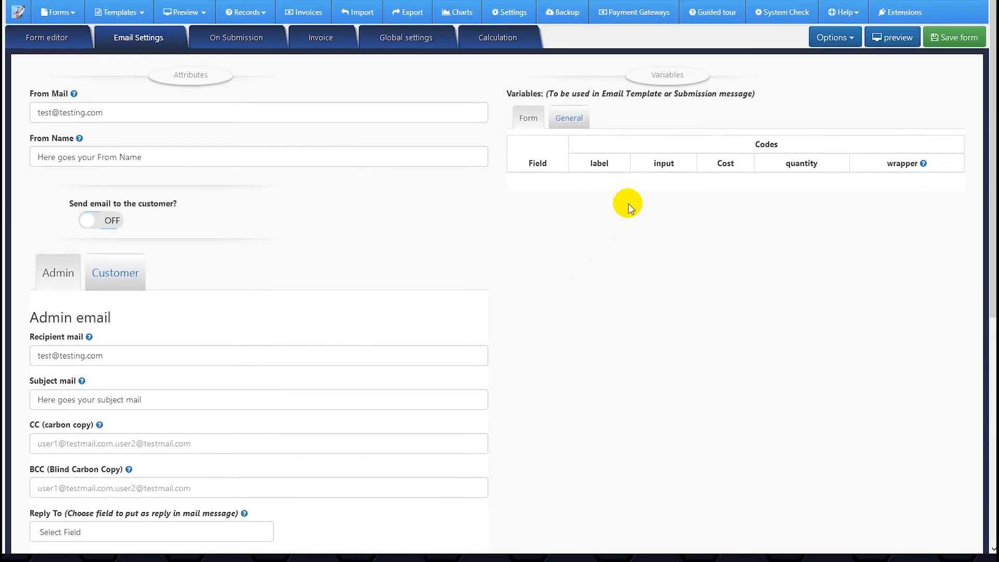
click(828, 47)
click(831, 77)
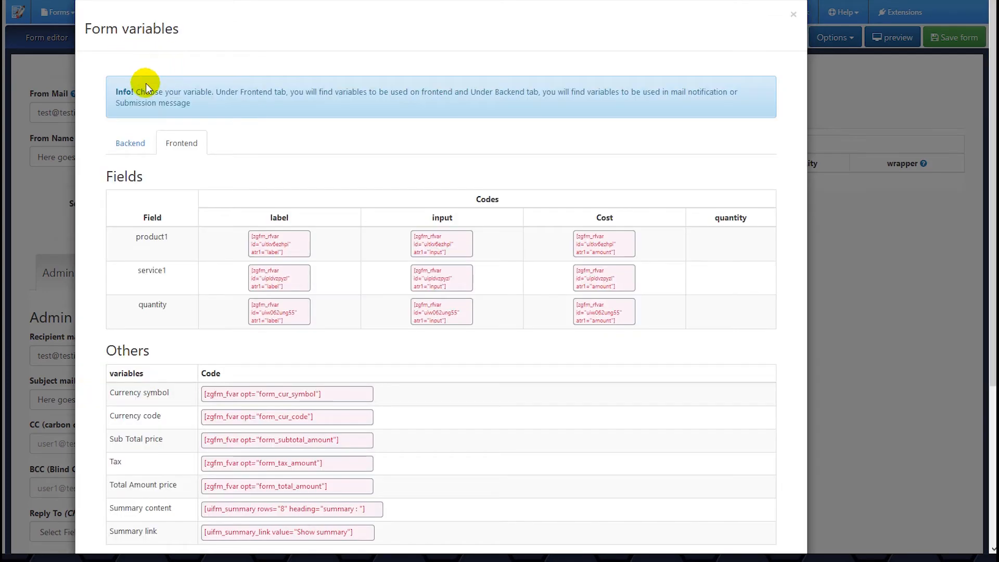
click(130, 143)
scroll(212, 234, down, 8)
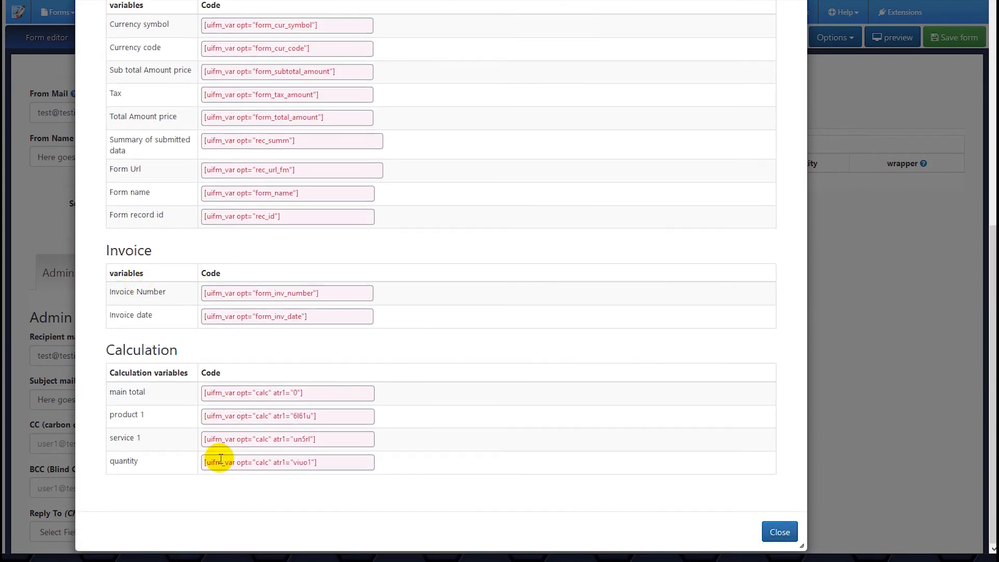
click(242, 392)
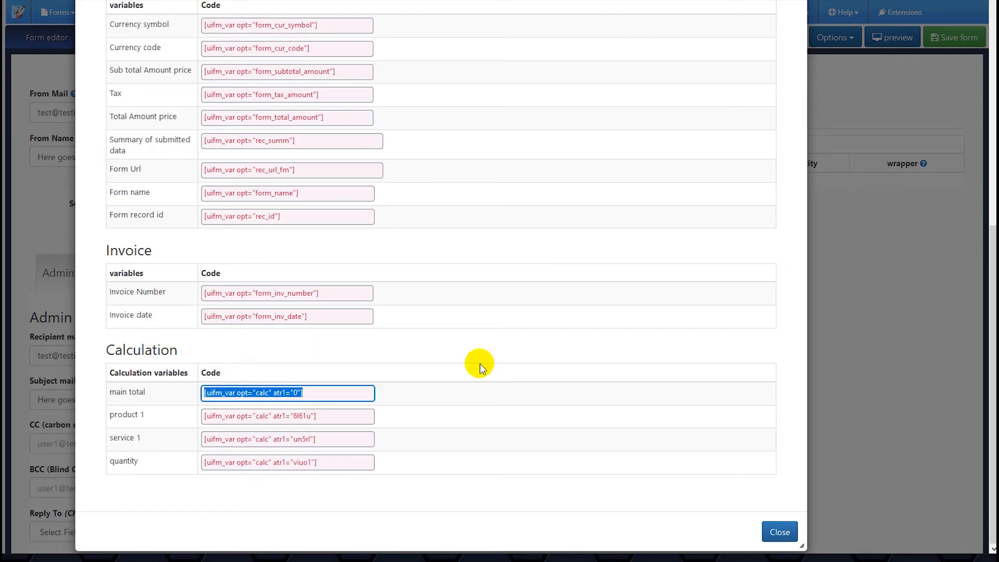
click(778, 529)
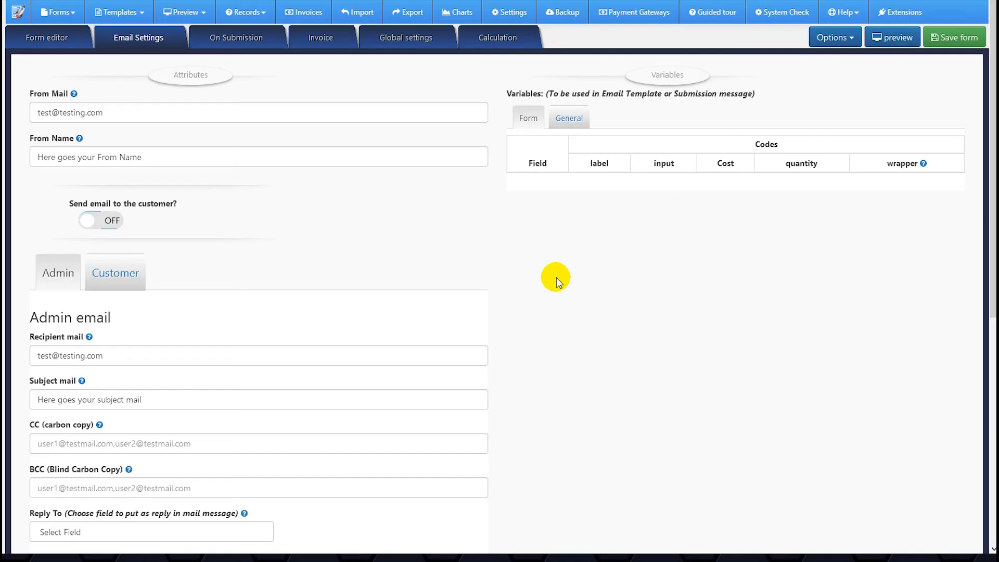
Copy the backend calculation code for the main total, [uifm_var opt="calc" atr1="0"], from the form variables and close the list
click(820, 39)
click(824, 79)
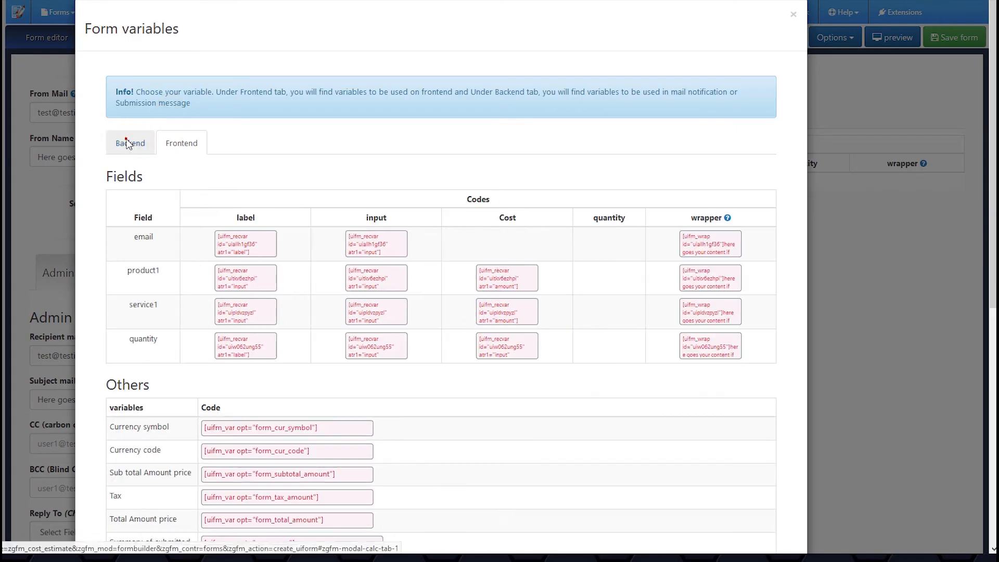
click(130, 140)
scroll(156, 328, down, 8)
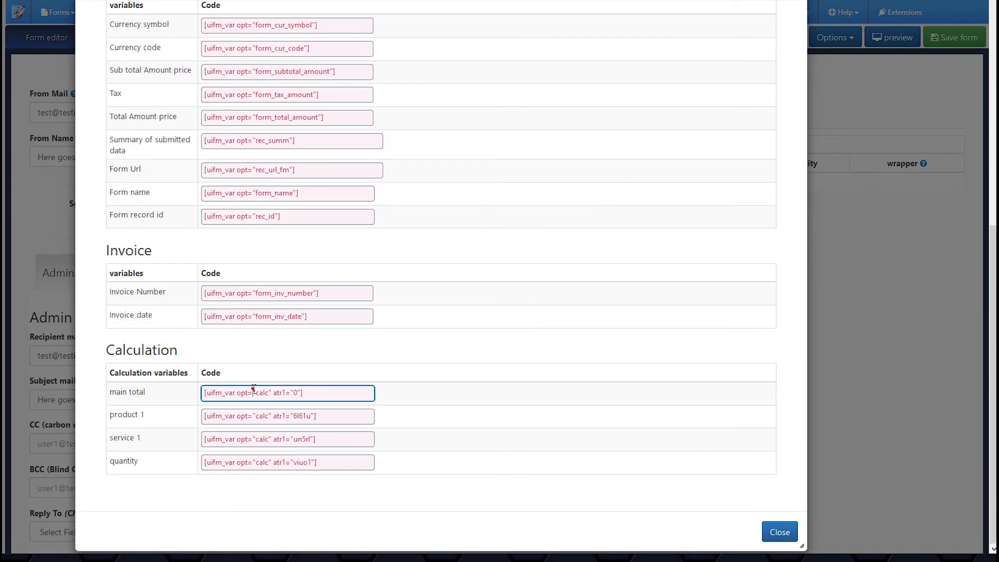
click(254, 392)
key(ctrl+c)
click(779, 531)
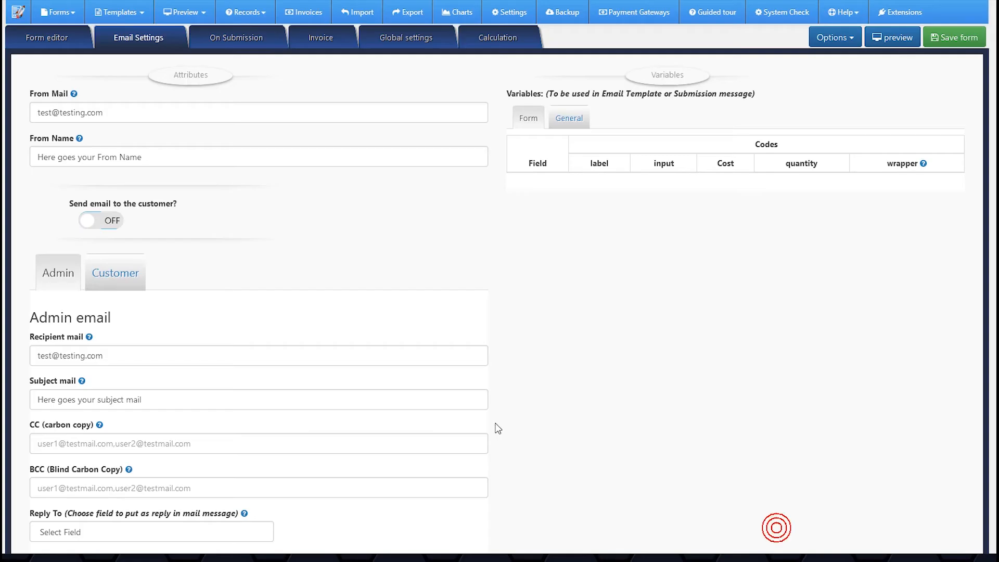
Paste the copied main total code after "total:" in the admin email template
scroll(498, 428, down, 7)
scroll(138, 413, down, 3)
key(ctrl+v)
Copy the complete HTML source of the admin email template and return the template to its visual view
scroll(357, 321, up, 3)
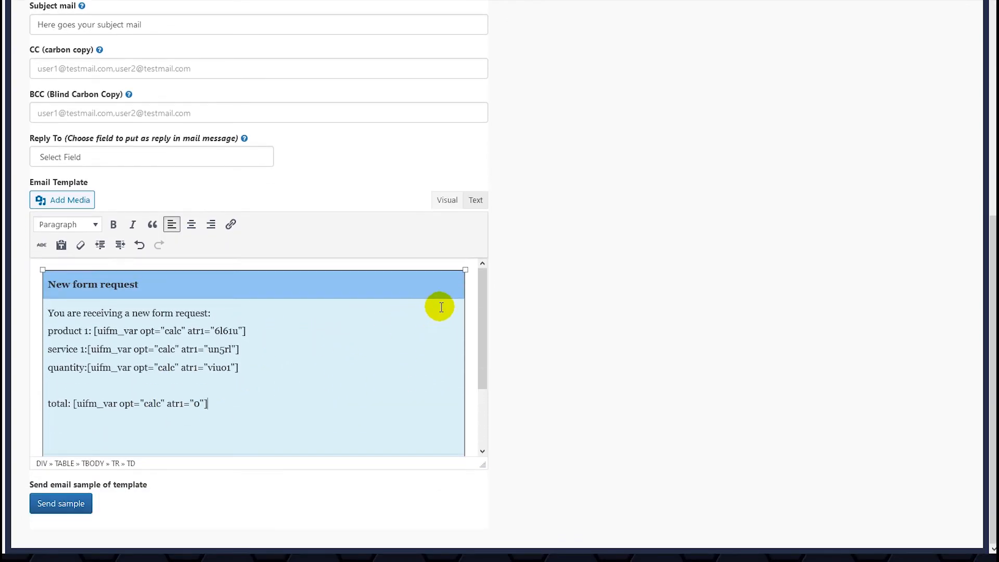
scroll(543, 294, up, 3)
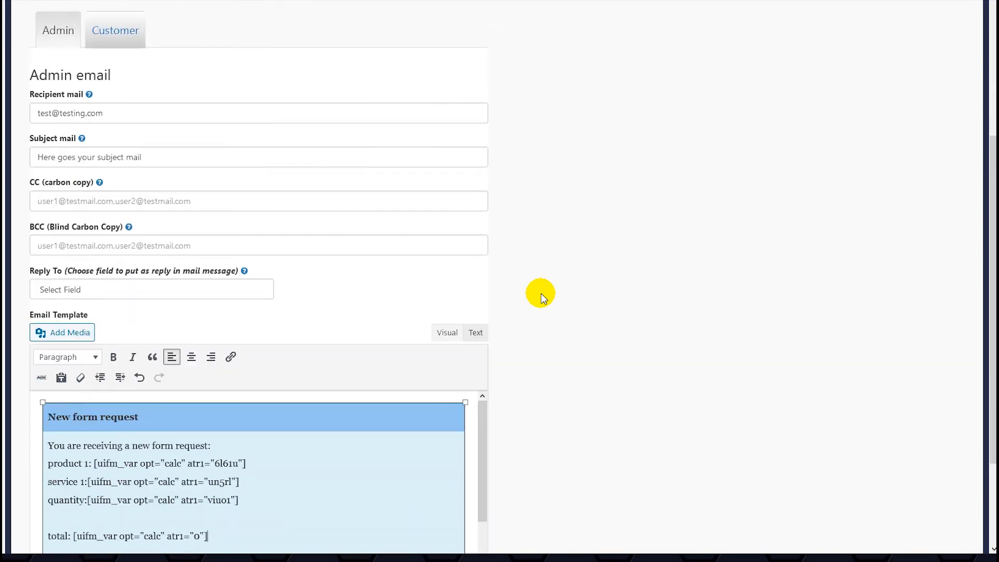
scroll(543, 294, down, 2)
click(476, 262)
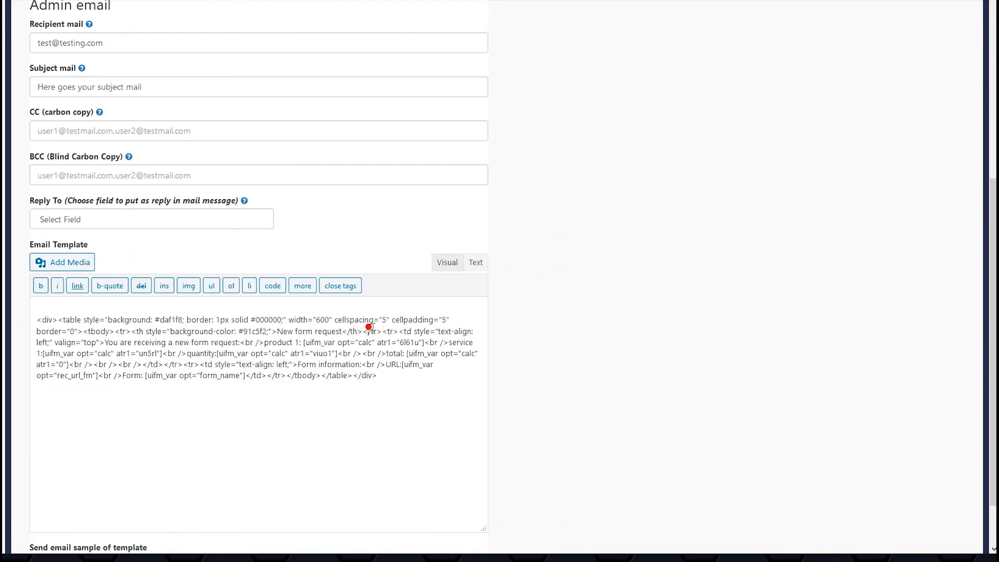
key(ctrl+a)
key(ctrl+c)
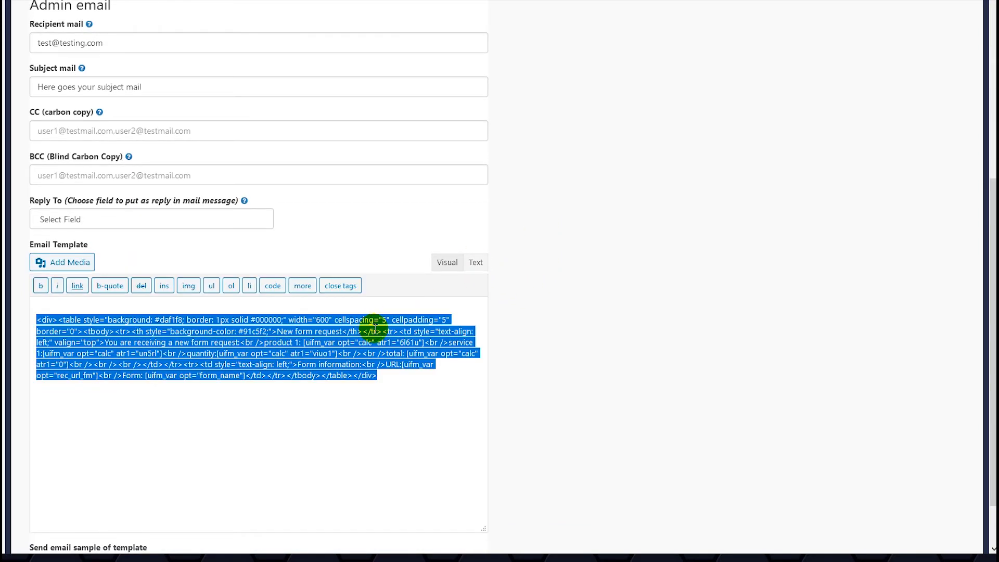
click(446, 263)
In the form's submission settings, replace the success message's source text with the copied email template HTML
scroll(541, 252, up, 7)
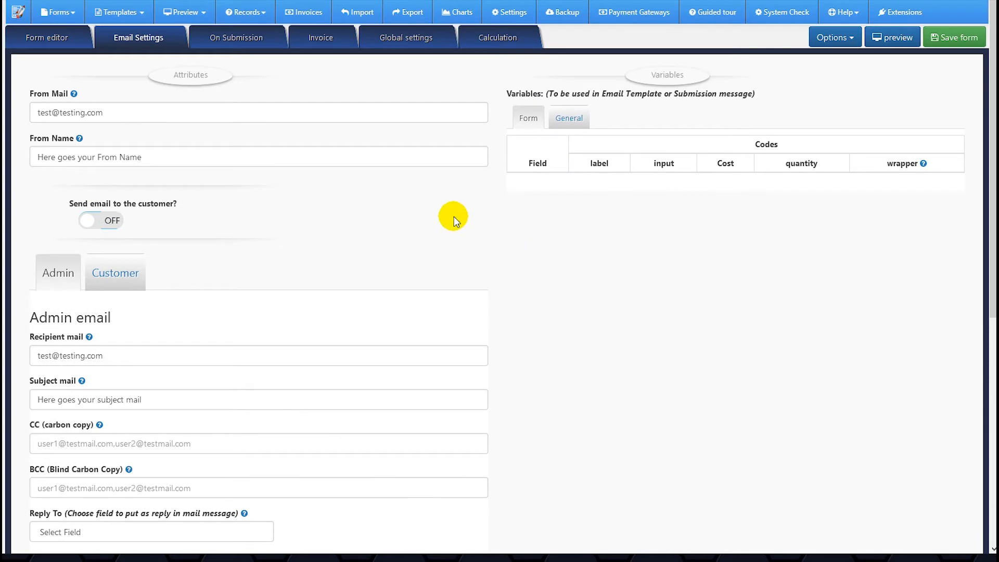
click(267, 39)
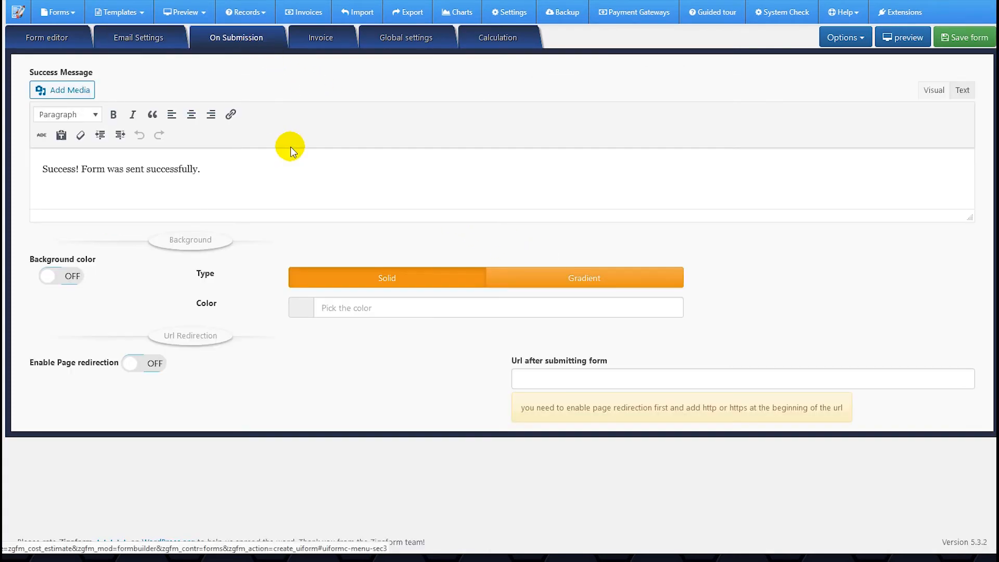
click(961, 91)
drag(424, 155, 38, 150)
key(ctrl+v)
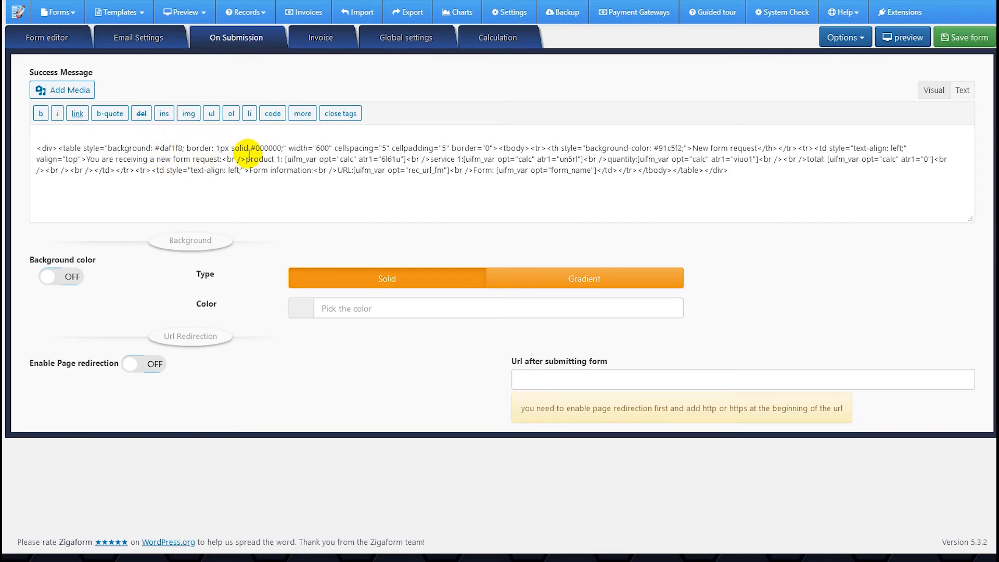
Return the success message to its visual view and replace its heading with "success submission"
click(933, 89)
scroll(193, 172, down, 1)
scroll(192, 172, up, 1)
drag(170, 173, 38, 172)
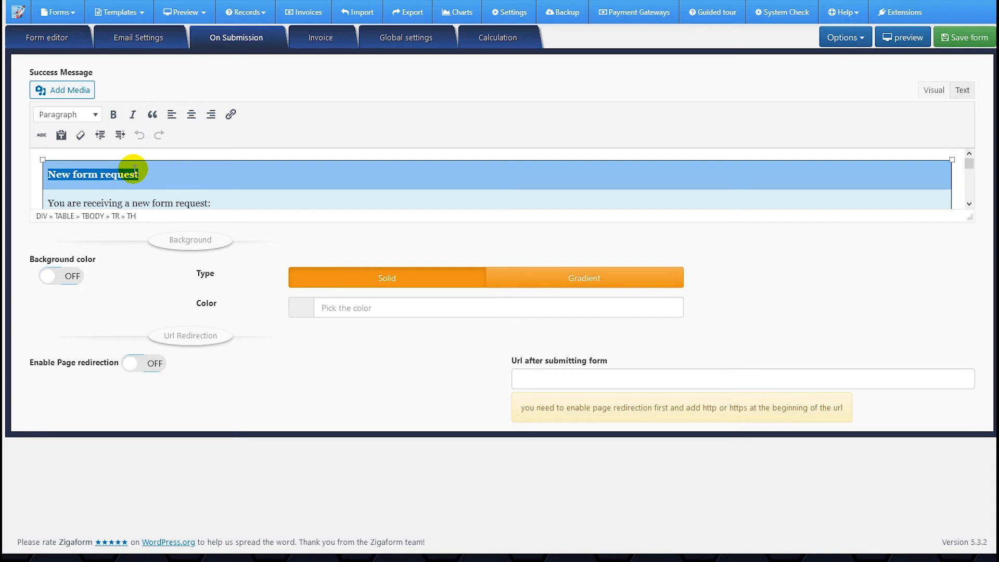
text(success submission)
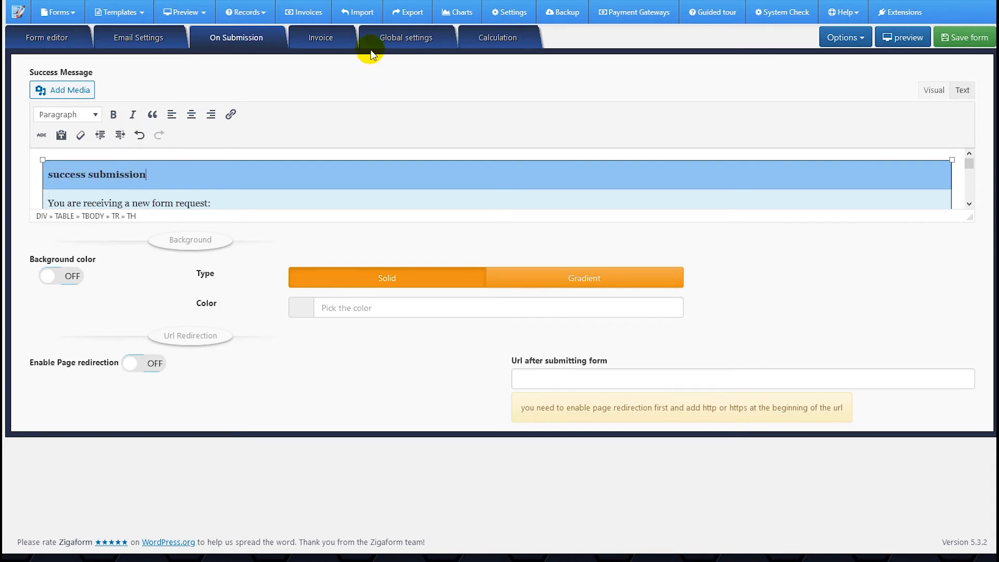
In the form's invoice settings, enable the custom template for the invoice
click(331, 40)
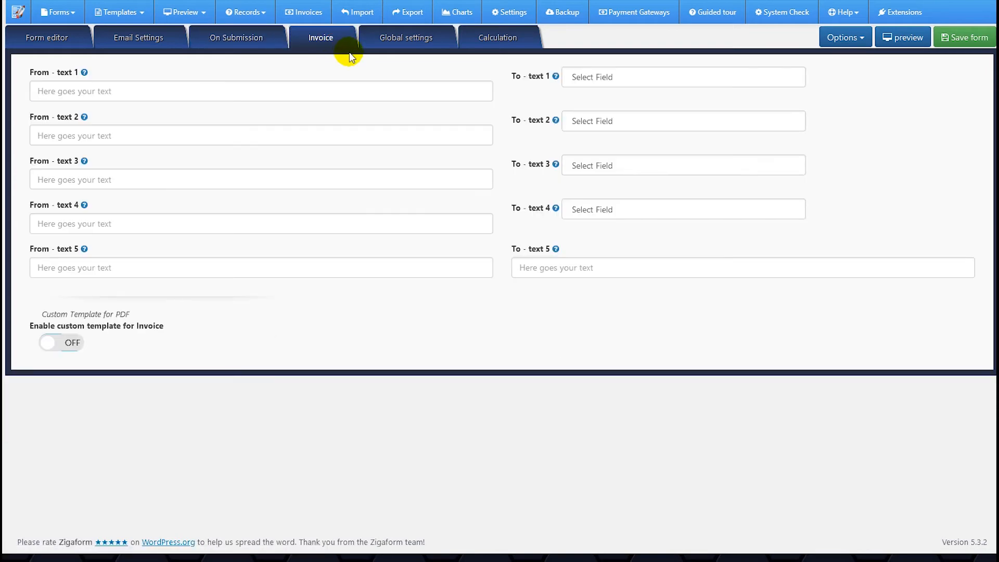
click(72, 344)
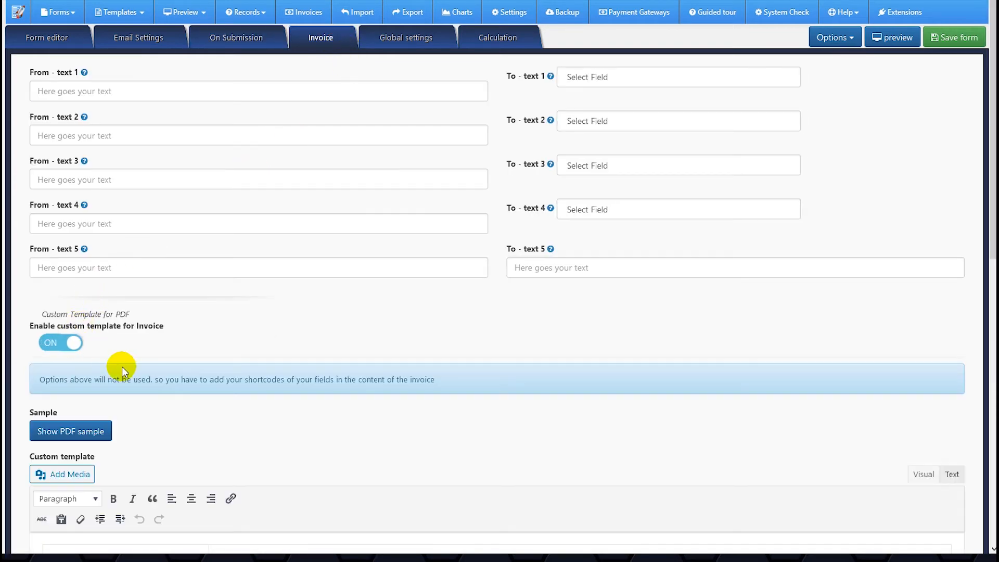
scroll(161, 397, down, 5)
scroll(463, 373, down, 3)
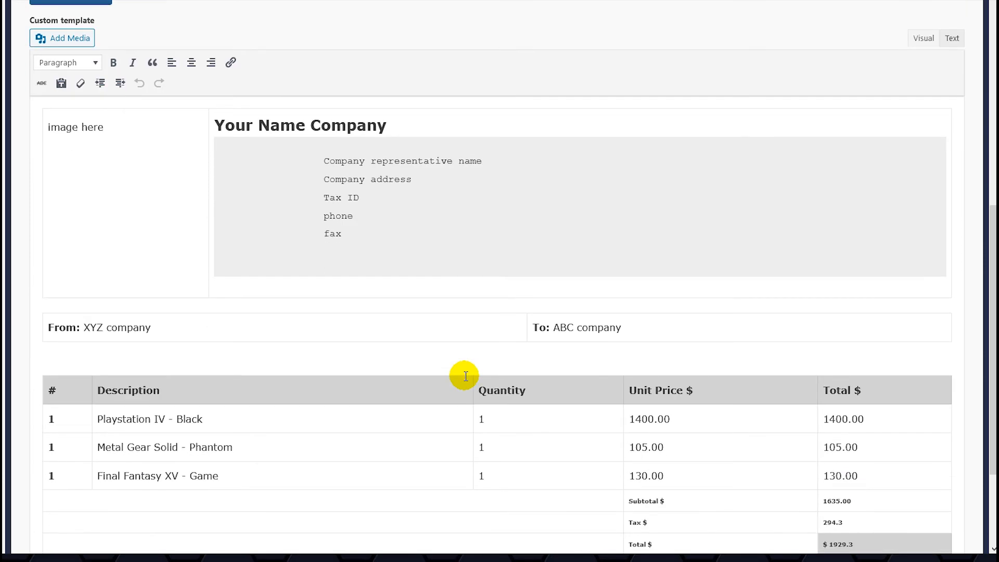
scroll(466, 375, down, 1)
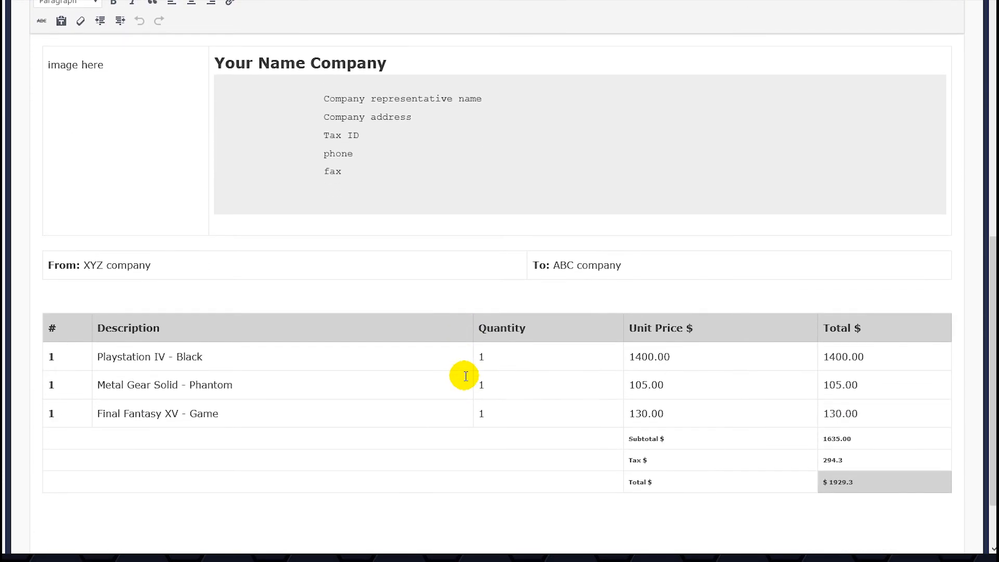
Replace the first item's description in the custom invoice template with "product 1"
drag(239, 354, 89, 352)
click(101, 359)
click(150, 354)
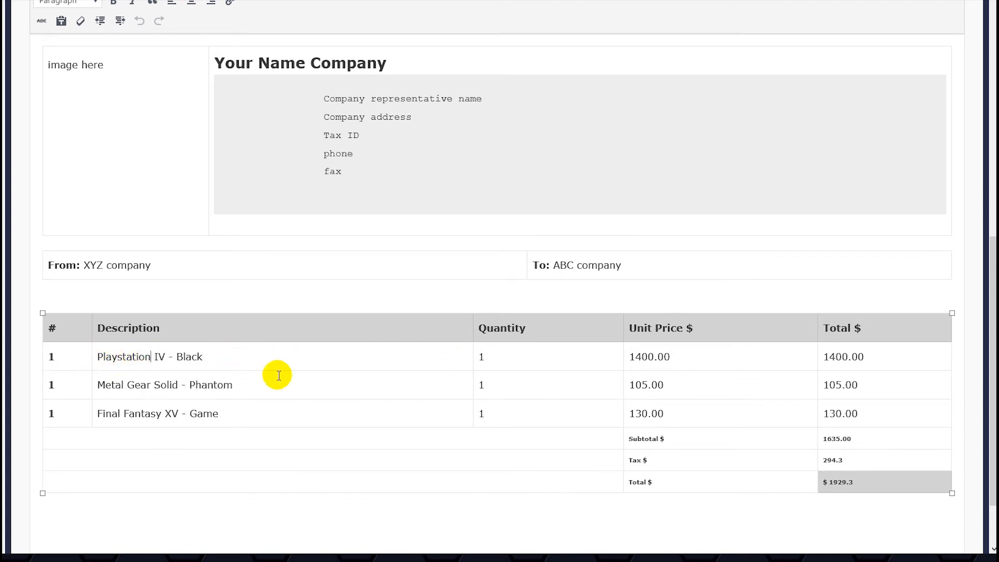
click(226, 360)
scroll(420, 373, up, 3)
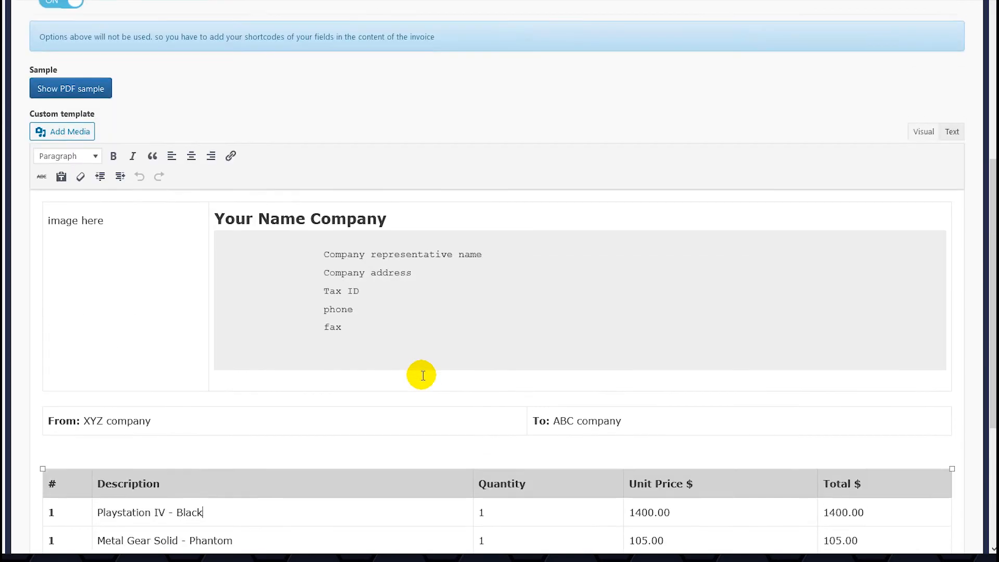
scroll(261, 349, down, 2)
drag(209, 419, 101, 418)
click(101, 418)
drag(207, 418, 128, 418)
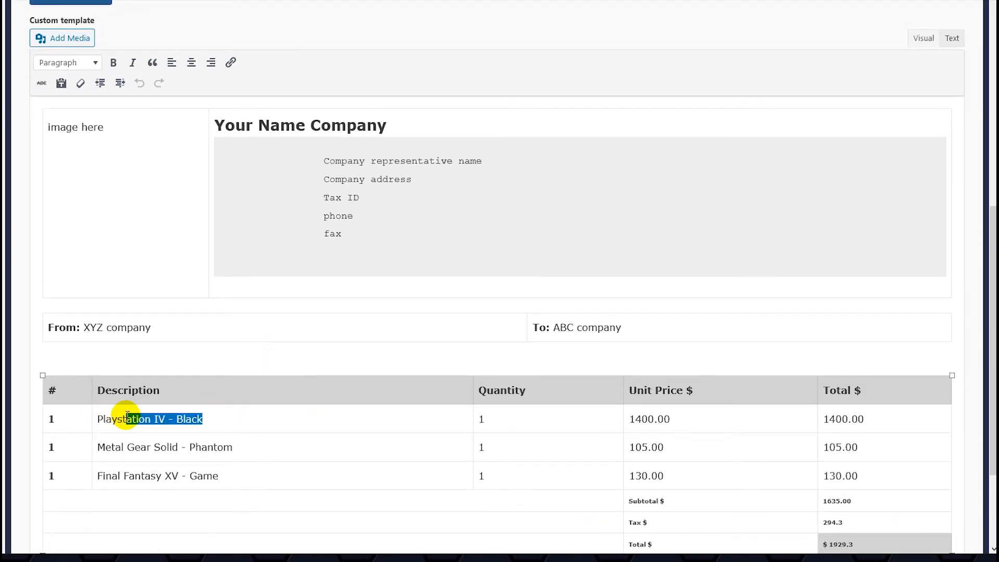
key(BackSpace)
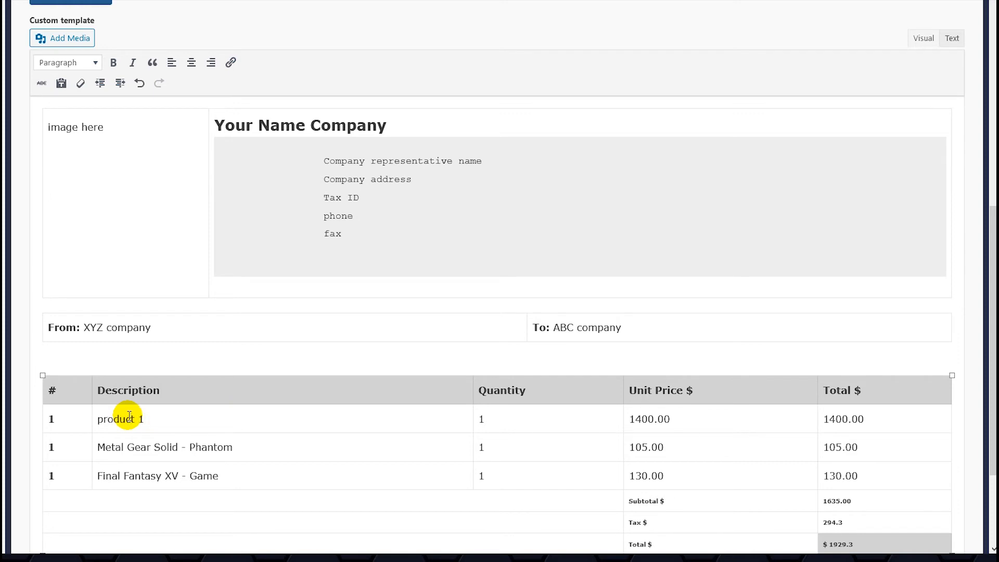
Replace the "Metal Gear Solid - Phantom" description in the invoice's item table with "service 1"
scroll(128, 411, up, 3)
scroll(214, 494, down, 3)
drag(248, 450, 98, 448)
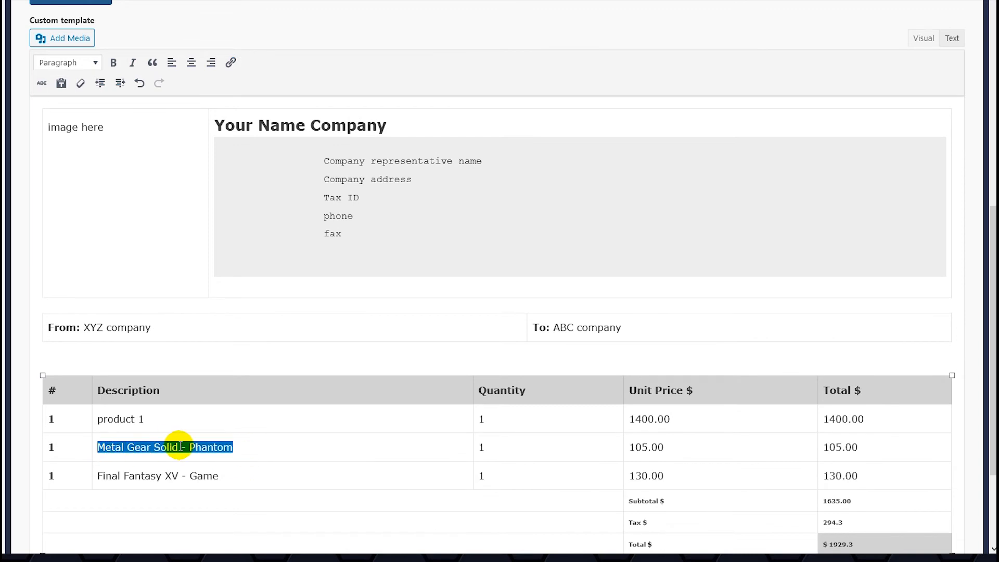
text(service 1)
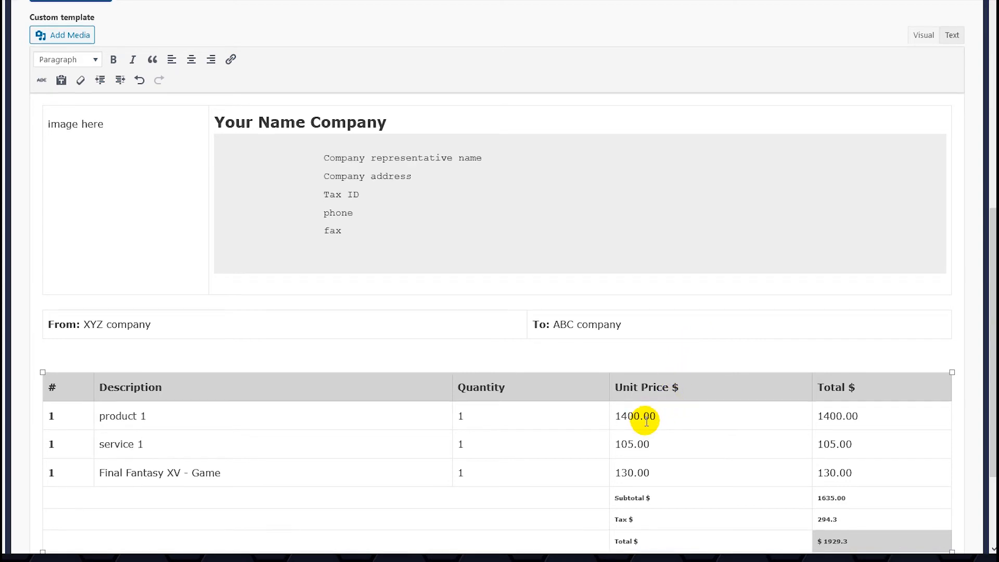
Replace the custom invoice template's entire HTML source with the copied email template HTML and return to its visual view
scroll(646, 422, down, 1)
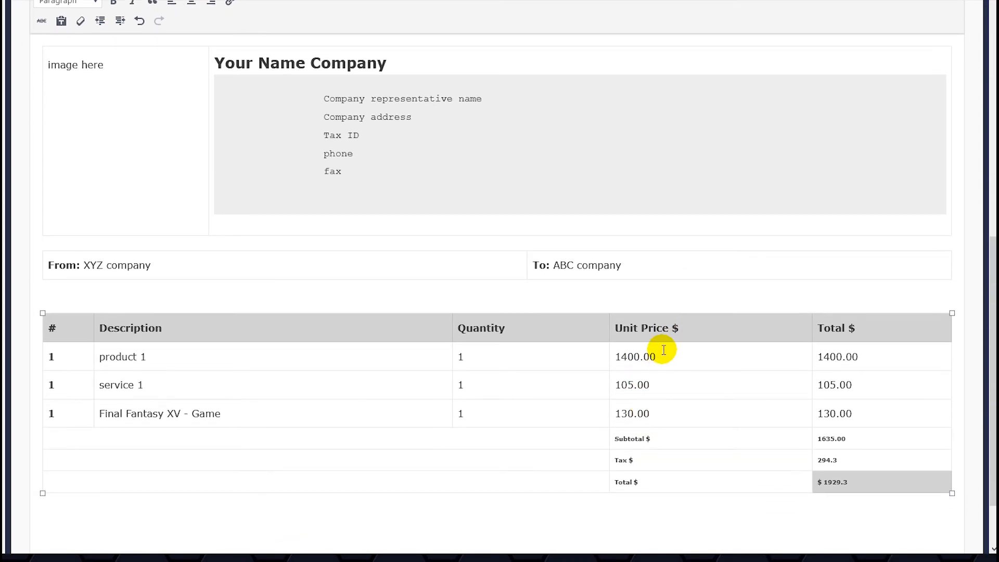
scroll(667, 350, up, 1)
scroll(667, 350, up, 7)
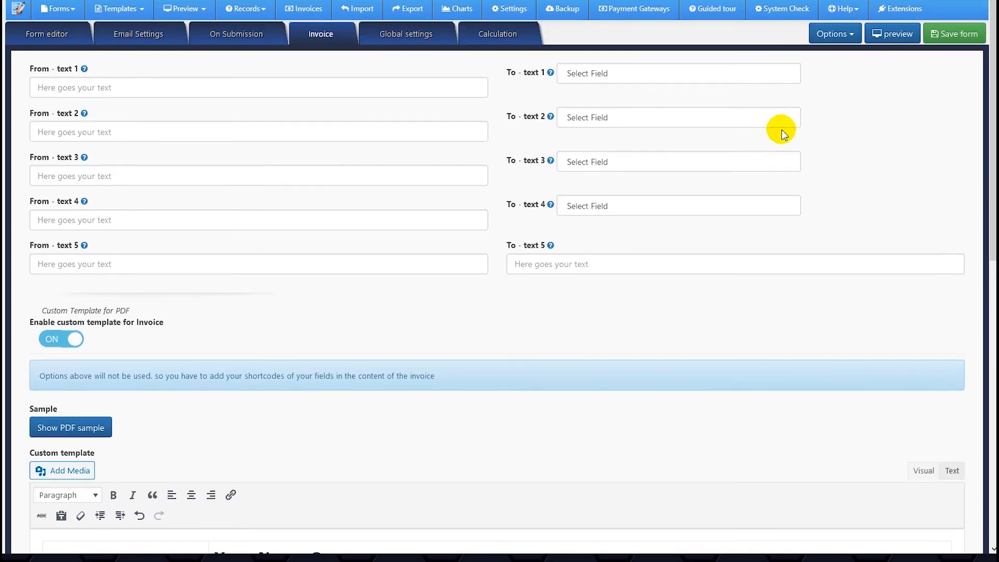
scroll(767, 184, down, 7)
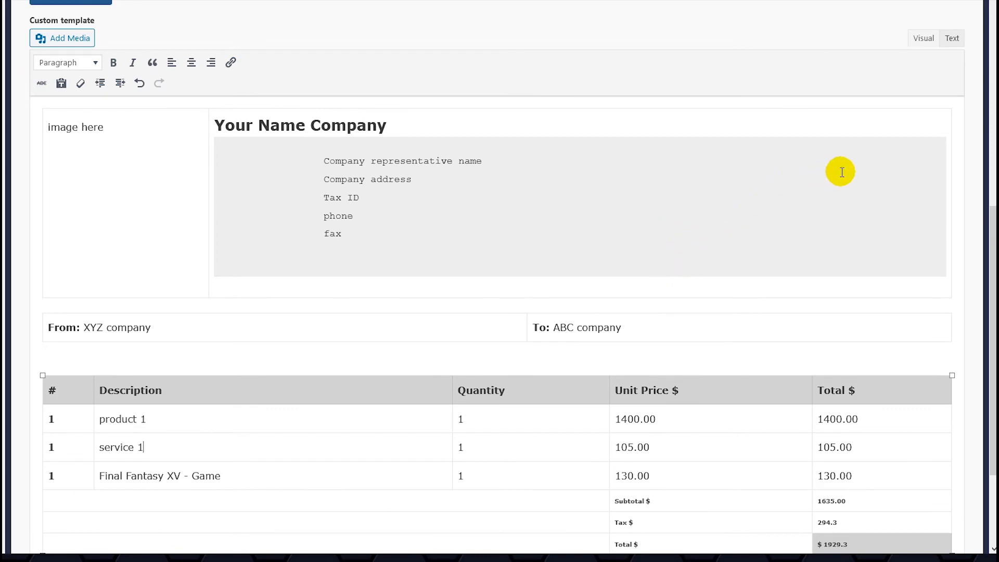
click(952, 38)
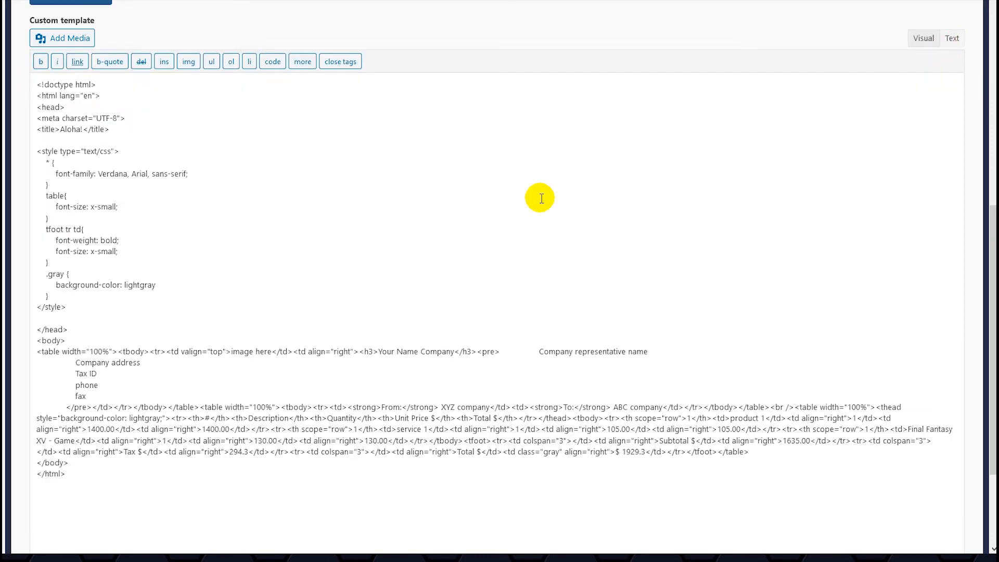
key(ctrl+a)
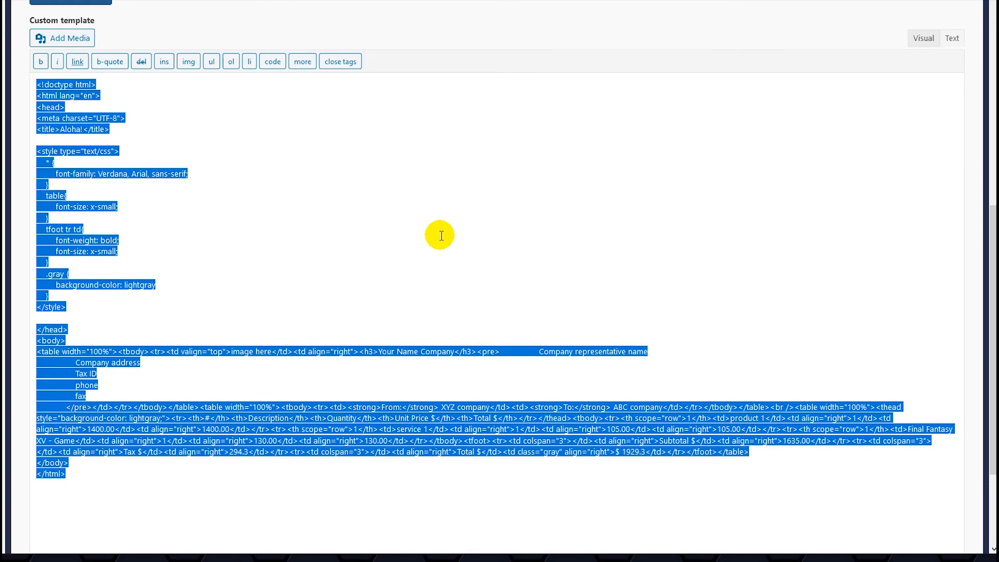
key(ctrl+v)
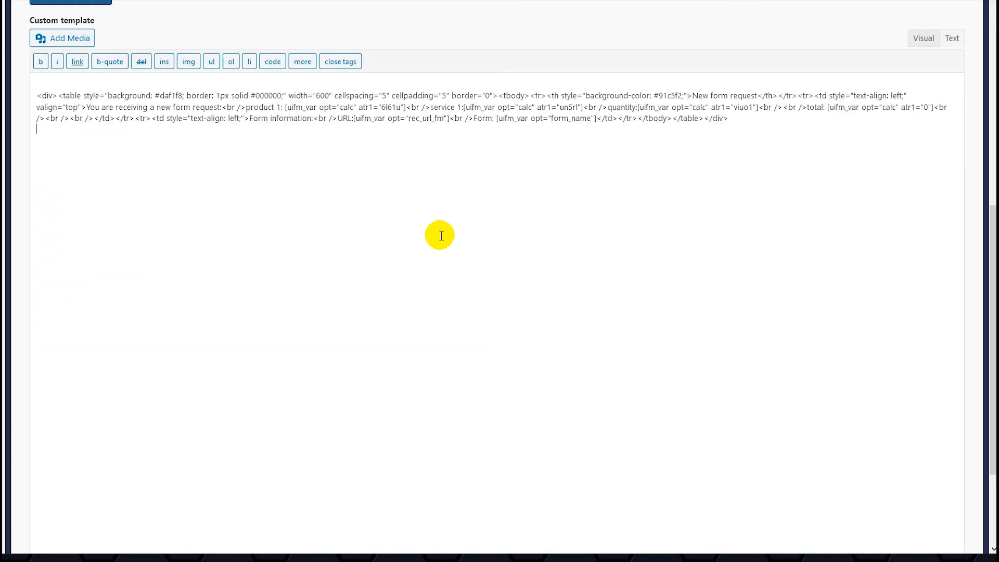
click(923, 38)
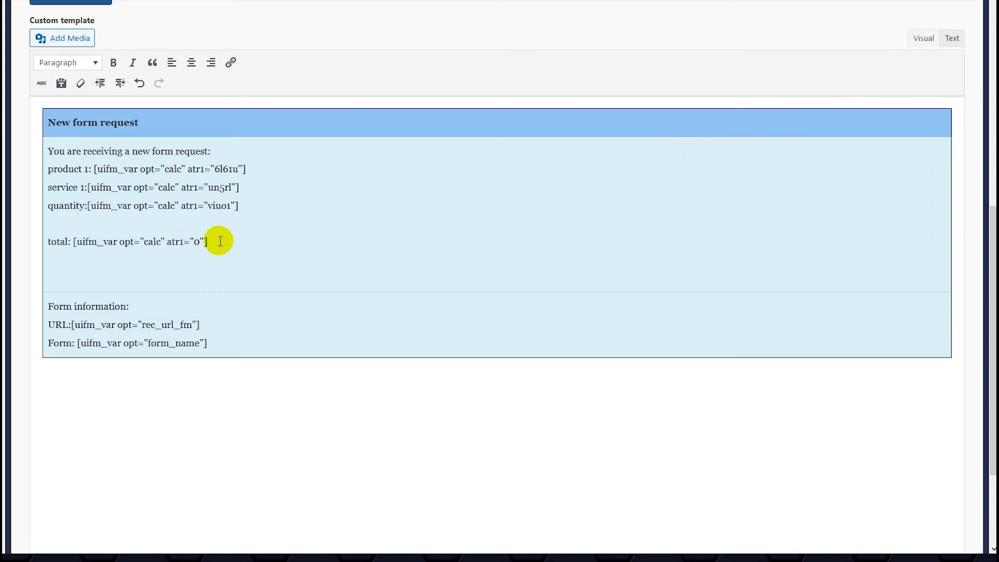
Look over the pasted custom invoice template and the invoice settings above it
scroll(282, 302, up, 3)
scroll(283, 307, down, 1)
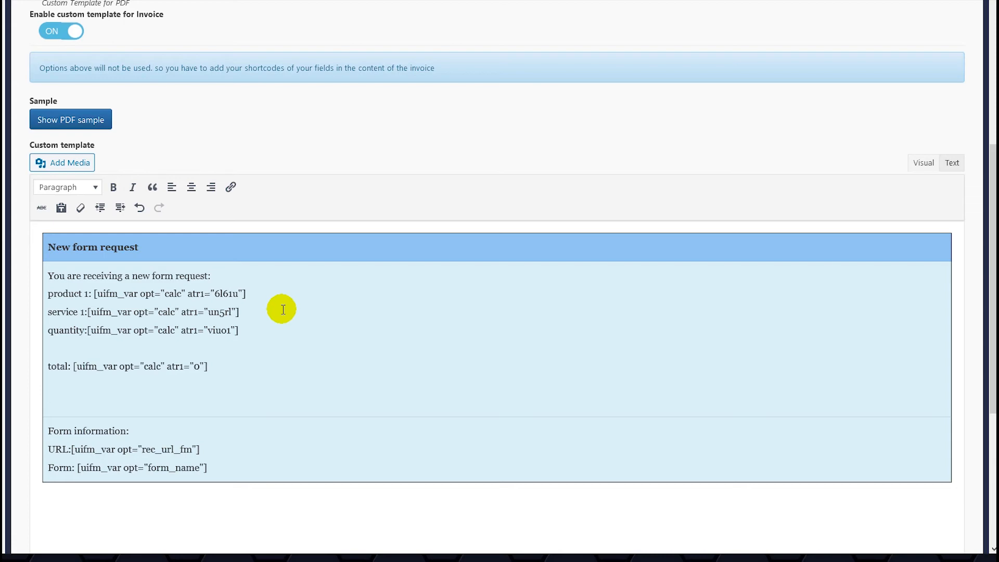
click(364, 307)
scroll(210, 374, down, 3)
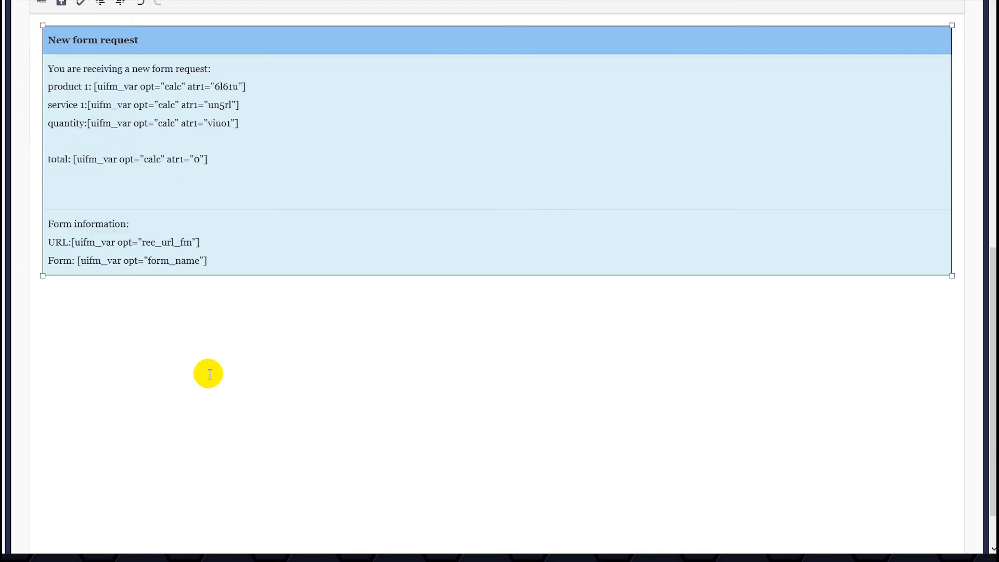
scroll(245, 354, up, 8)
scroll(324, 310, down, 3)
scroll(227, 305, up, 3)
scroll(146, 344, up, 1)
scroll(152, 344, down, 4)
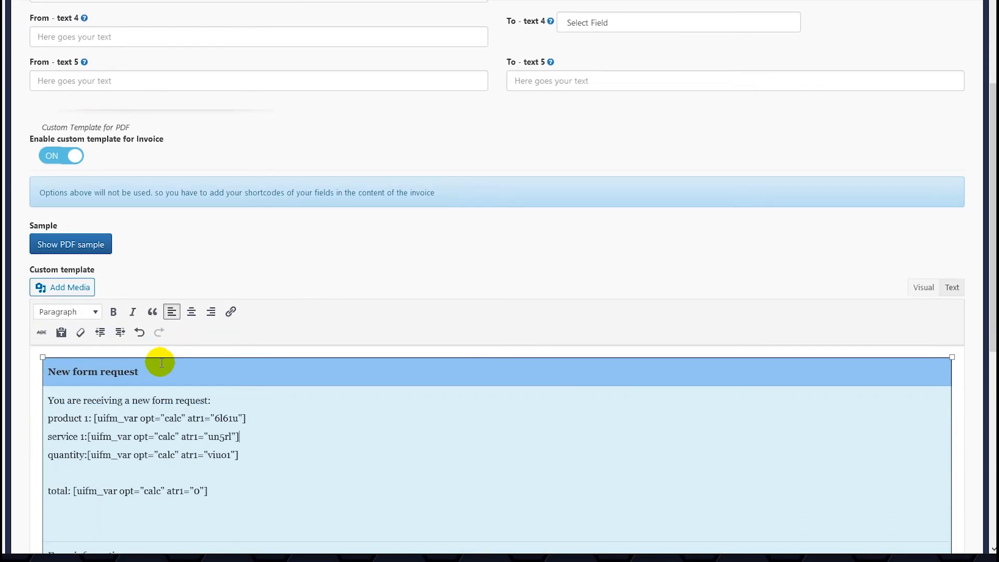
scroll(156, 358, up, 4)
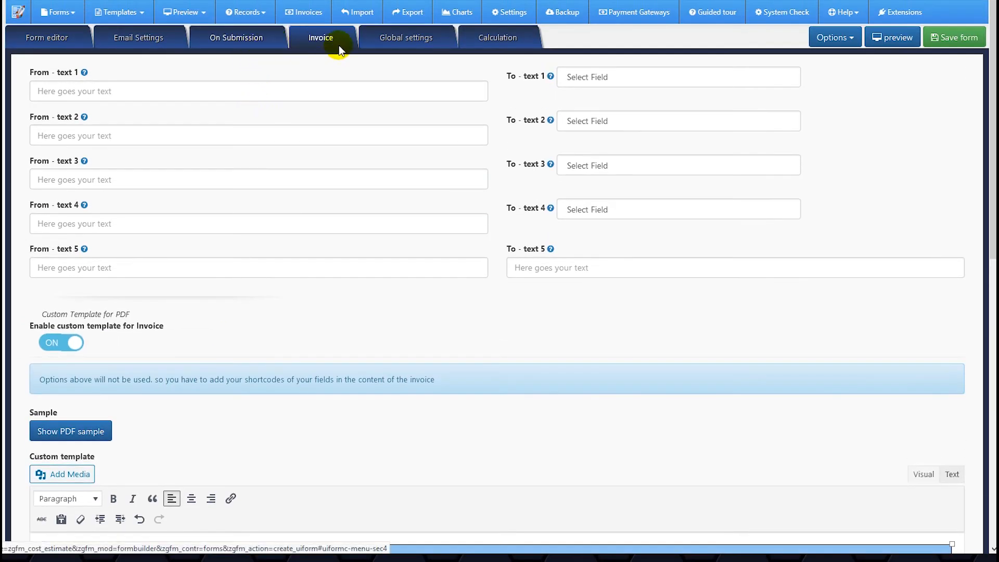
In the global settings for records, enable the custom template for Summary Records and PDF
click(380, 43)
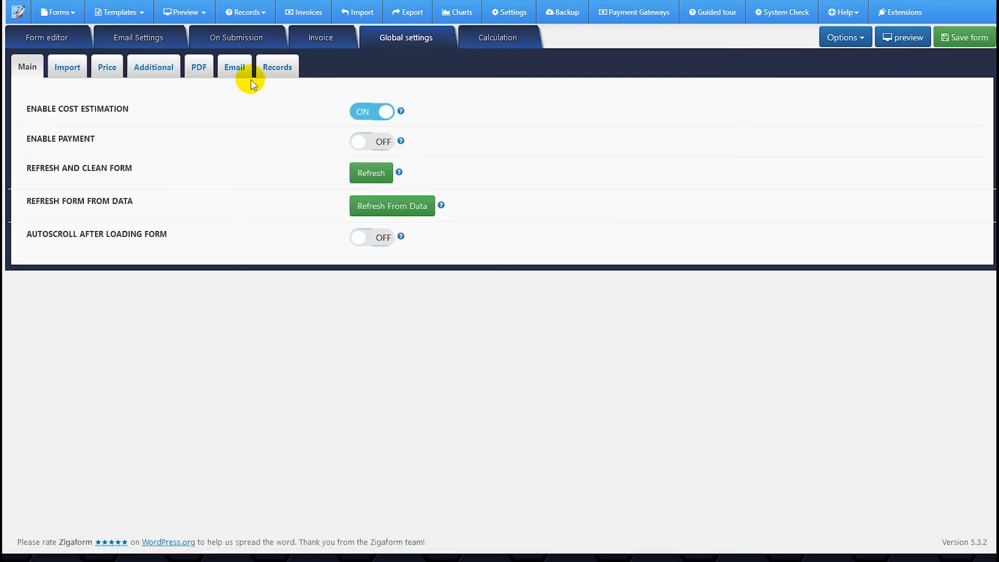
click(268, 74)
click(62, 138)
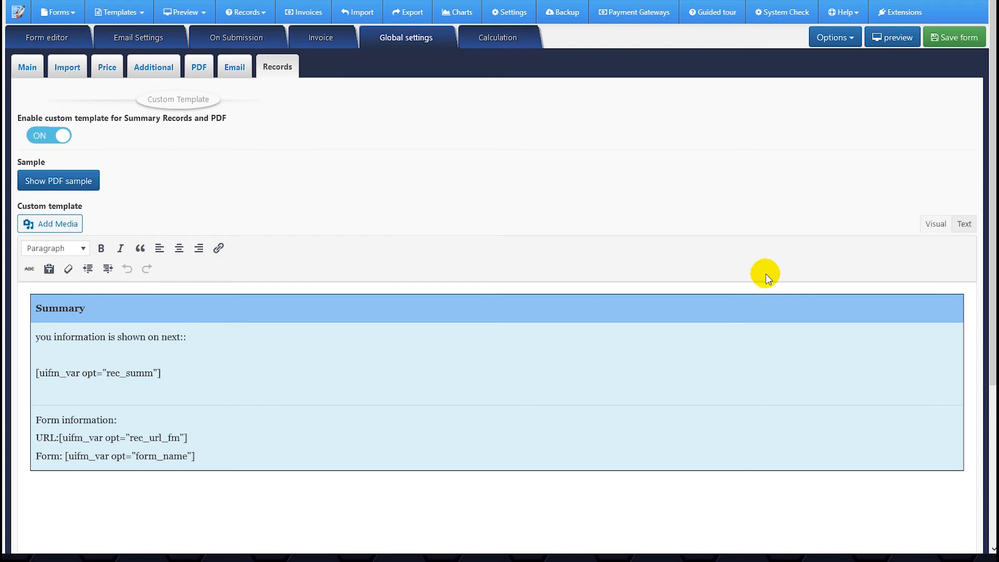
Replace the summary records template's HTML source with the copied email template HTML and return to its visual view
click(963, 224)
key(ctrl+a)
text(<div><table style="background: #daf1f8; border: 1px solid #000000;" width="600" cellspacing="5" cellpadding="5" border="0"><tbody><tr><th style="background-color: #91c5f2;">New form request</th></tr><tr><td style="text-align: left;" valign="top">You are receiving a new form request:<br />product 1: [uifm_var opt="calc" atr1="6l61u"]<br />service 1:[uifm_var opt="calc" atr1="un5rl"]<br />quantity:[uifm_var opt="calc" atr1="viuo1"]<br /><br />total: [uifm_var opt="calc" atr1="0"]<br /><br /><br /></td></tr><tr><td style="text-align: left;">Form information:<br />URL:[uifm_var opt="rec_url_fm"]<br />Form: [uifm_var opt="form_name"]</td></tr></tbody></table></div>)
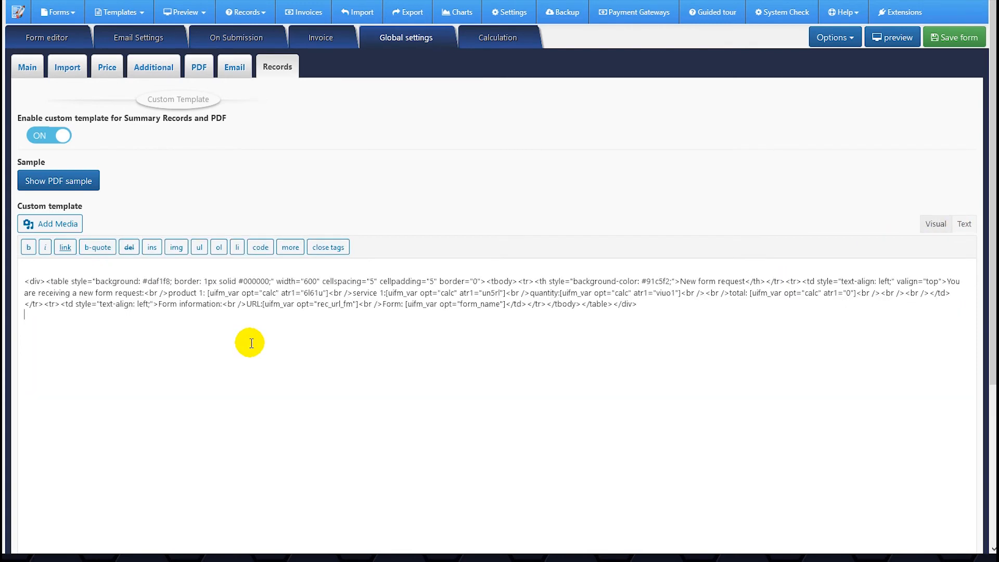
click(950, 218)
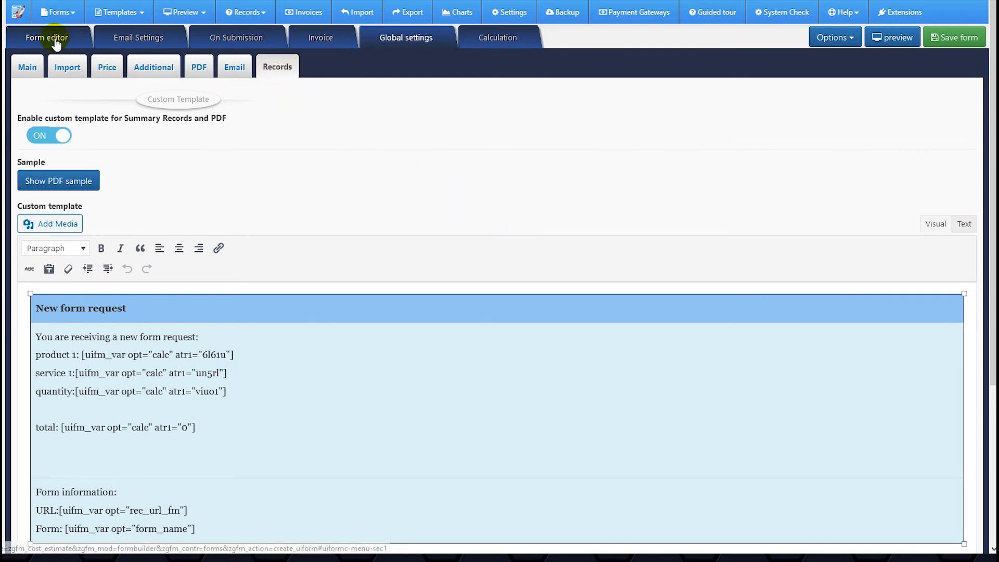
Review the invoice settings, the submission success message and the admin email template
click(311, 47)
click(233, 52)
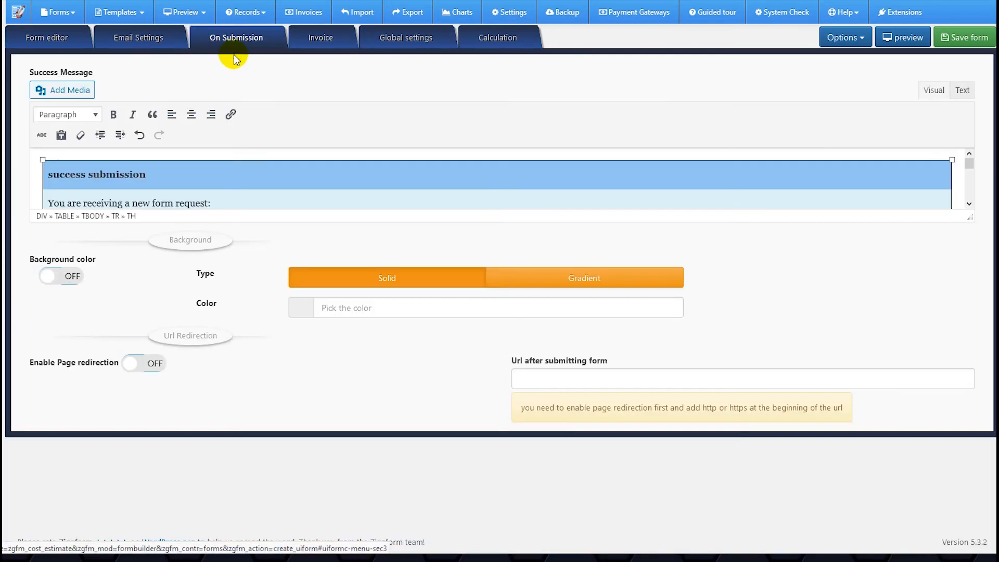
click(122, 40)
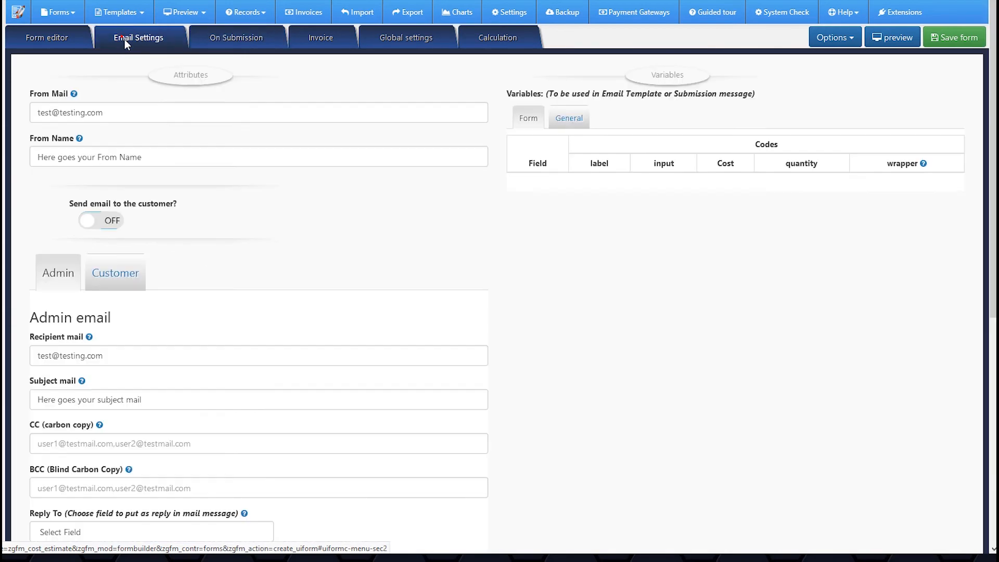
scroll(230, 298, down, 5)
scroll(357, 385, down, 2)
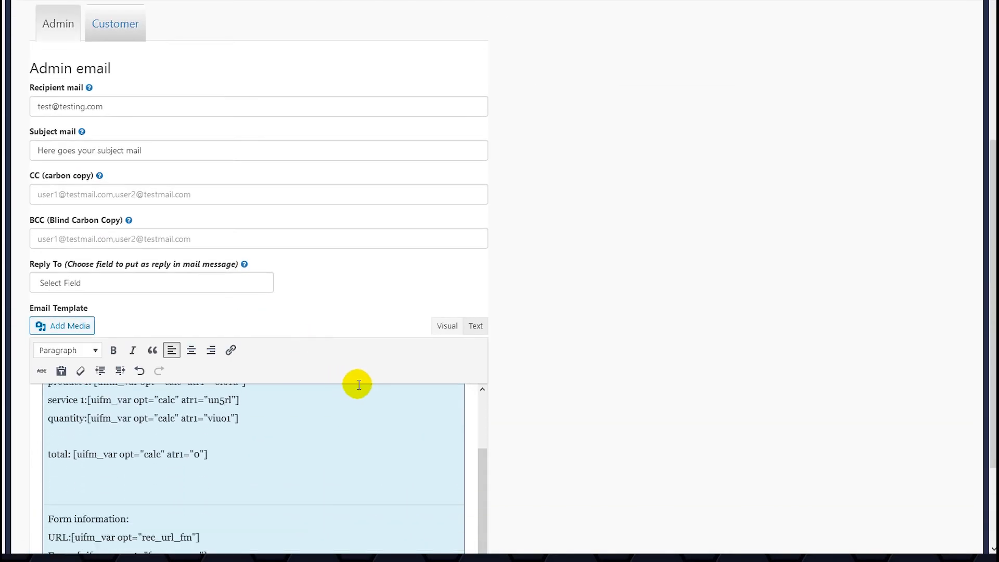
scroll(567, 408, up, 3)
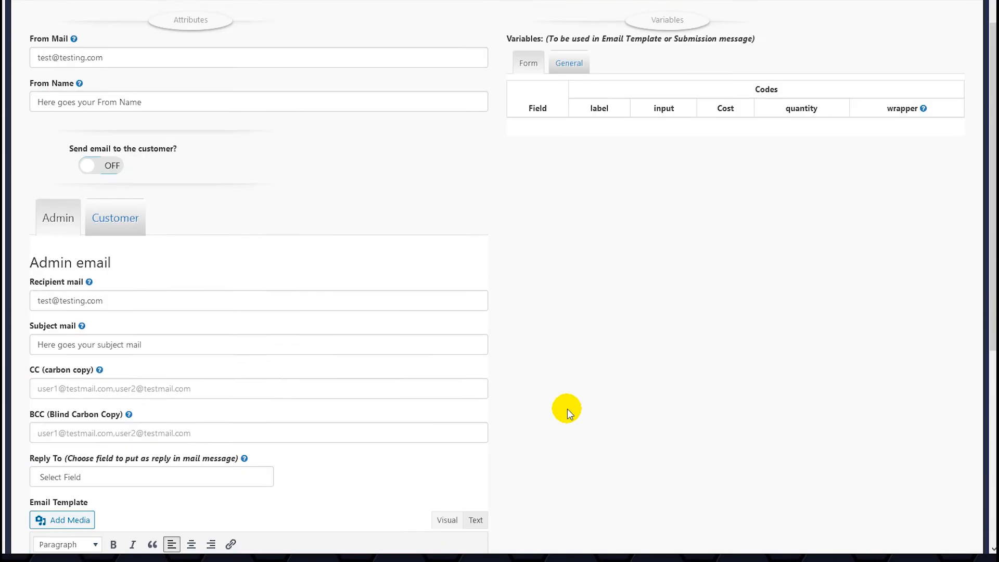
scroll(568, 408, up, 2)
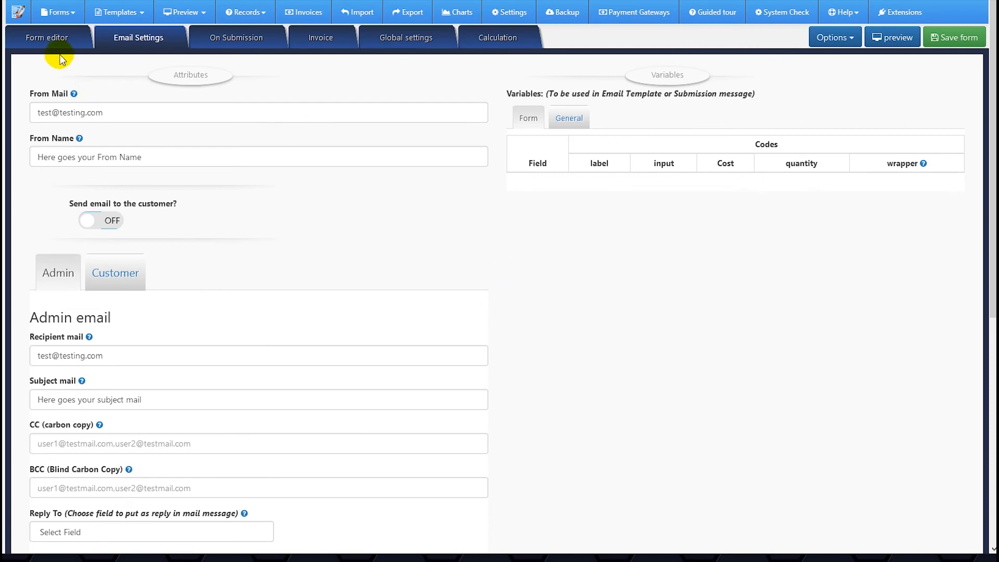
Go back to the form editor, save the estimation form and open its desktop preview
click(46, 37)
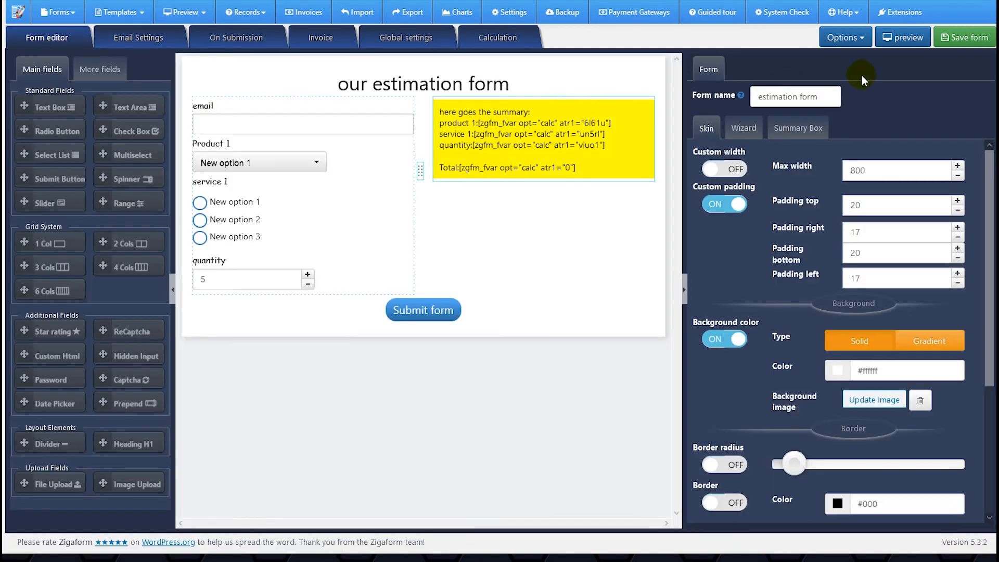
click(955, 39)
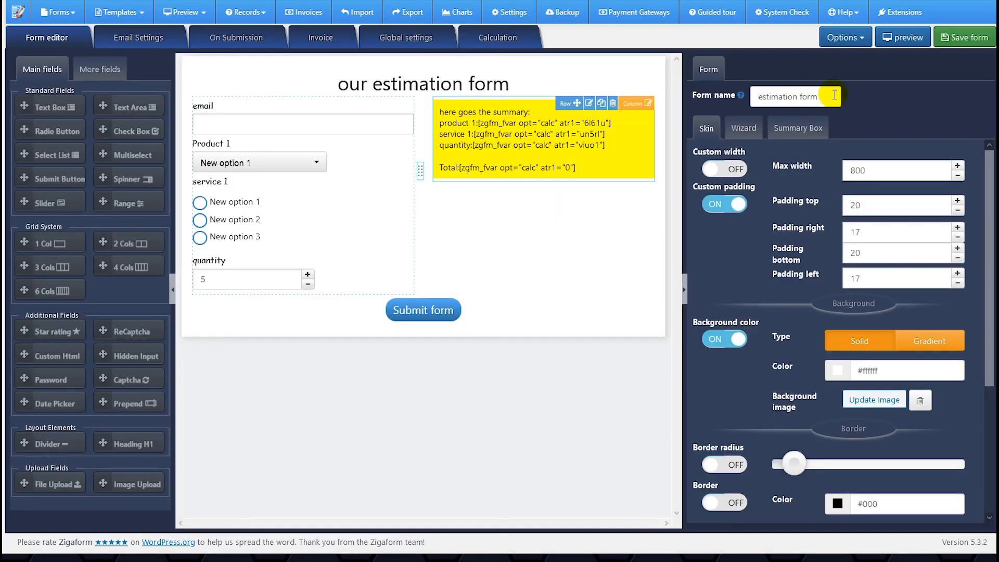
click(904, 37)
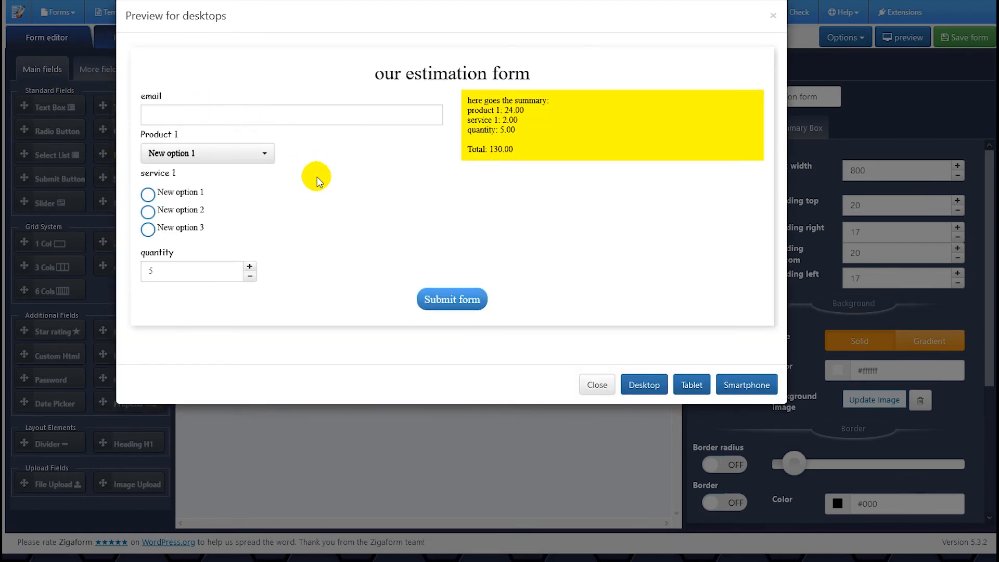
In the preview form, enter a test e-mail, choose New option 2 for Product 1 and service 1, set quantity to 7 and submit
click(202, 115)
text(test@testing.com)
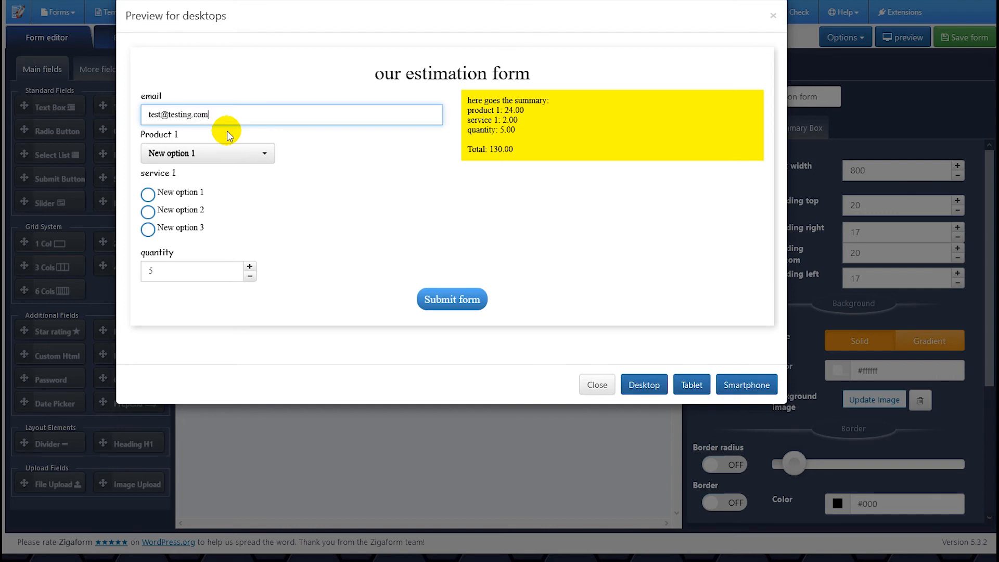
click(245, 147)
click(213, 180)
click(182, 155)
click(201, 191)
click(149, 214)
click(249, 266)
click(249, 266)
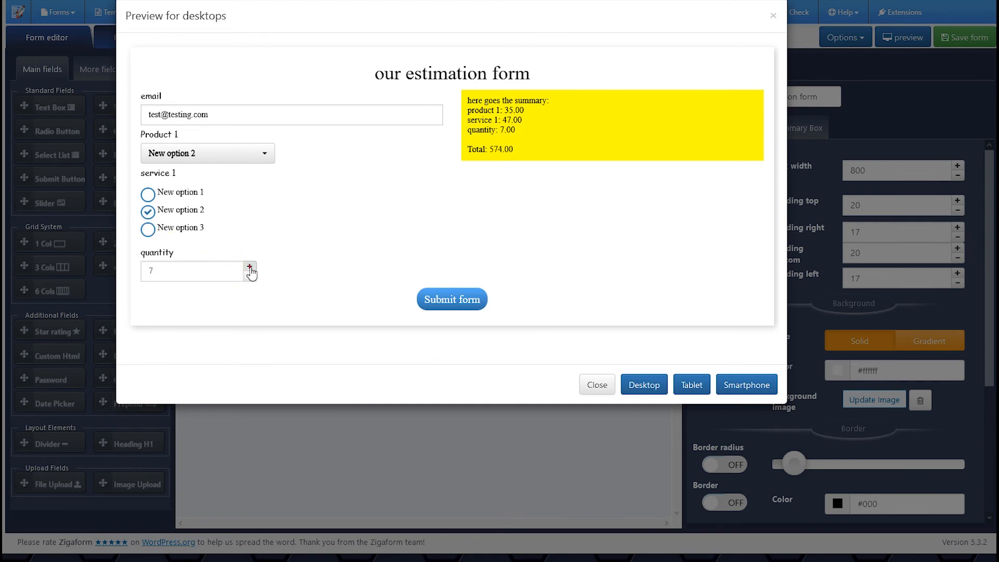
click(461, 305)
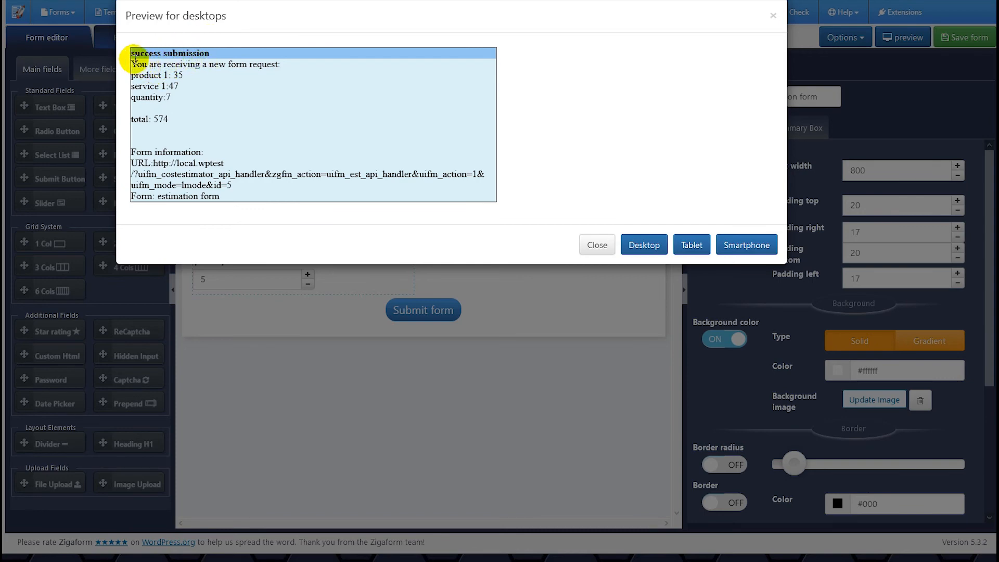
Review the product, service, quantity and total values in the submission success message and close the desktop preview
drag(131, 54, 223, 136)
mouse_move(198, 90)
mouse_down()
mouse_move(183, 80)
mouse_move(198, 107)
mouse_up()
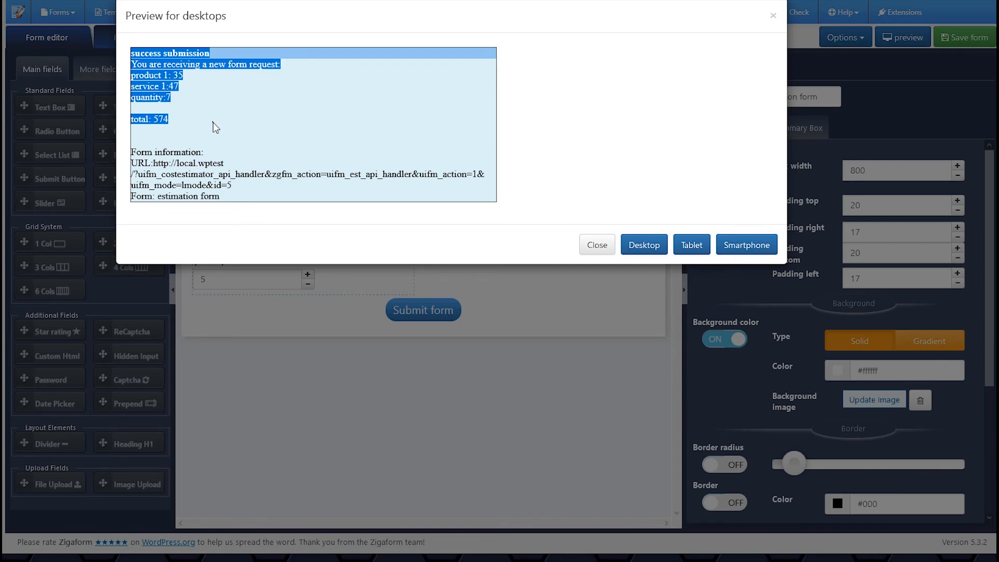
click(227, 127)
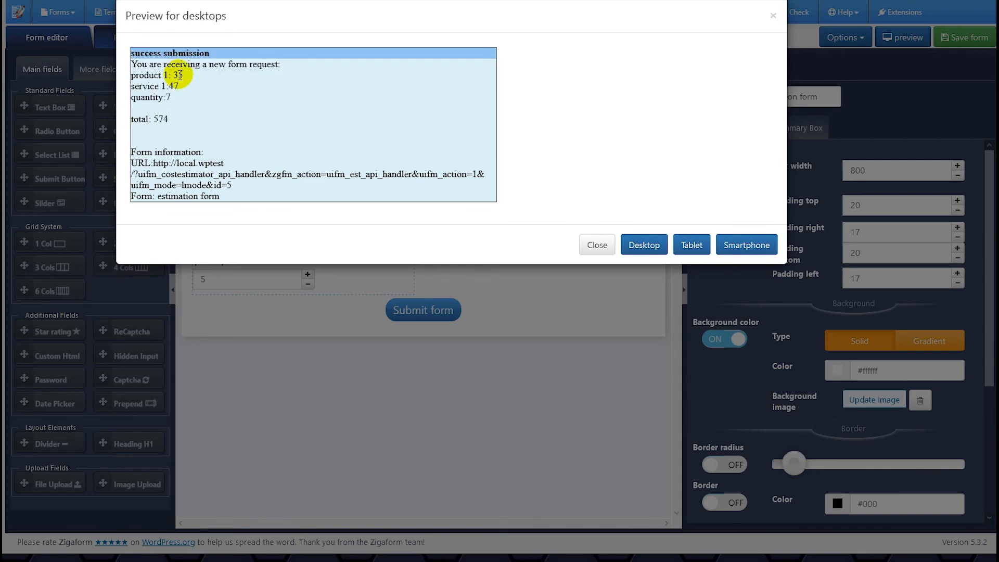
click(598, 244)
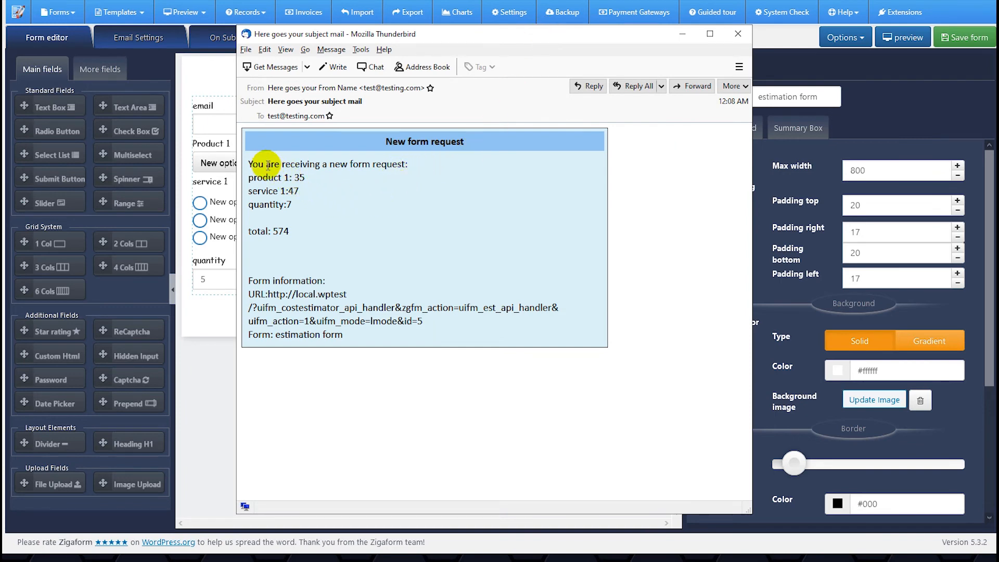
Review the form request values in the notification e-mail in Thunderbird, then close the message window
drag(262, 161, 314, 226)
click(320, 245)
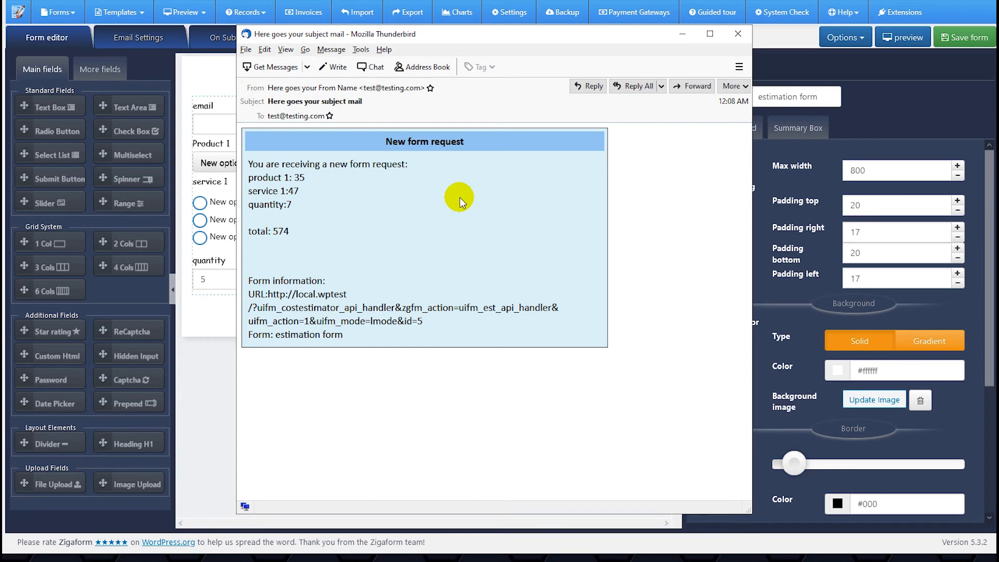
drag(645, 33, 577, 58)
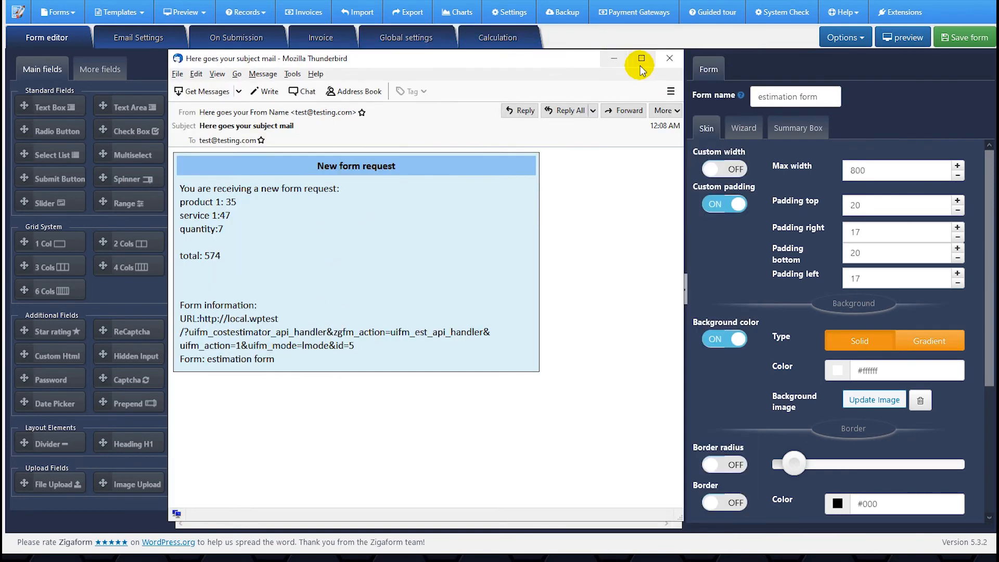
click(669, 61)
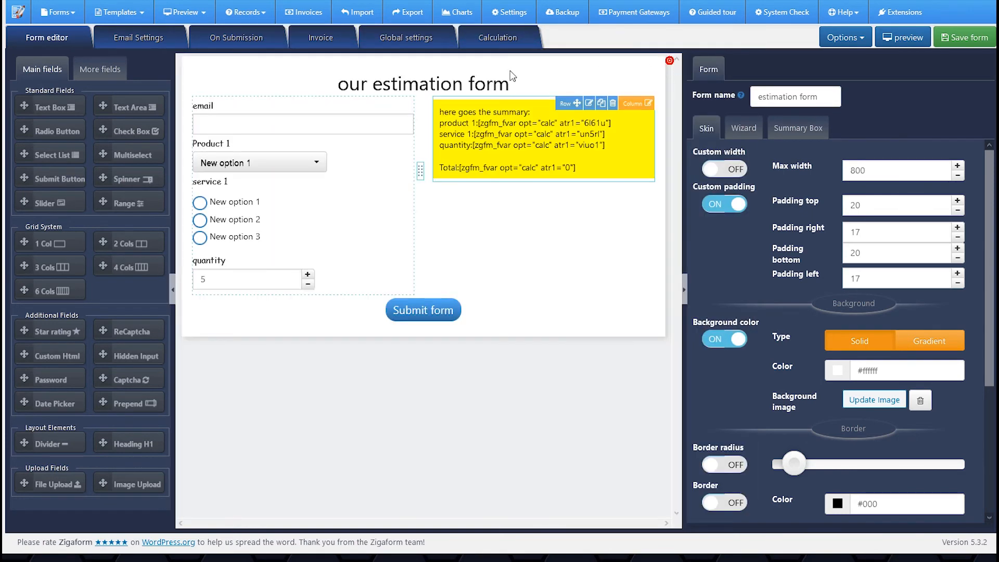
Open the details of the estimation form's submitted record and its newest invoice, and review the custom summary in both
click(239, 11)
click(258, 42)
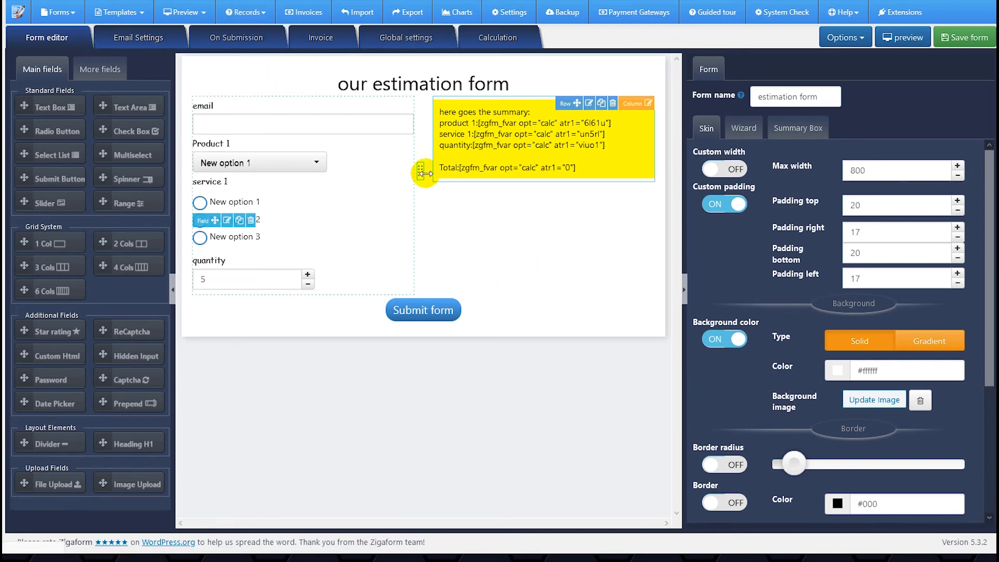
click(391, 167)
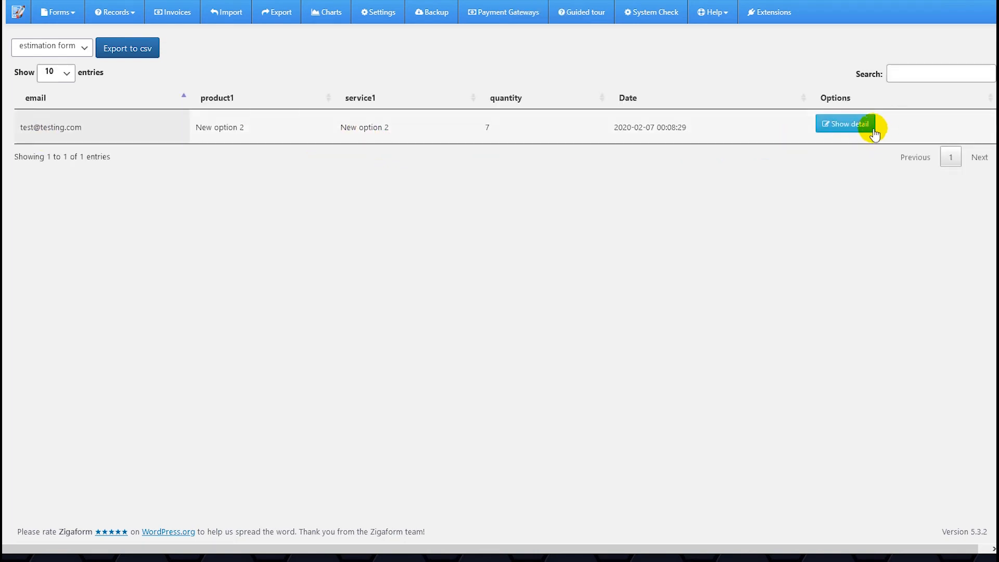
click(838, 126)
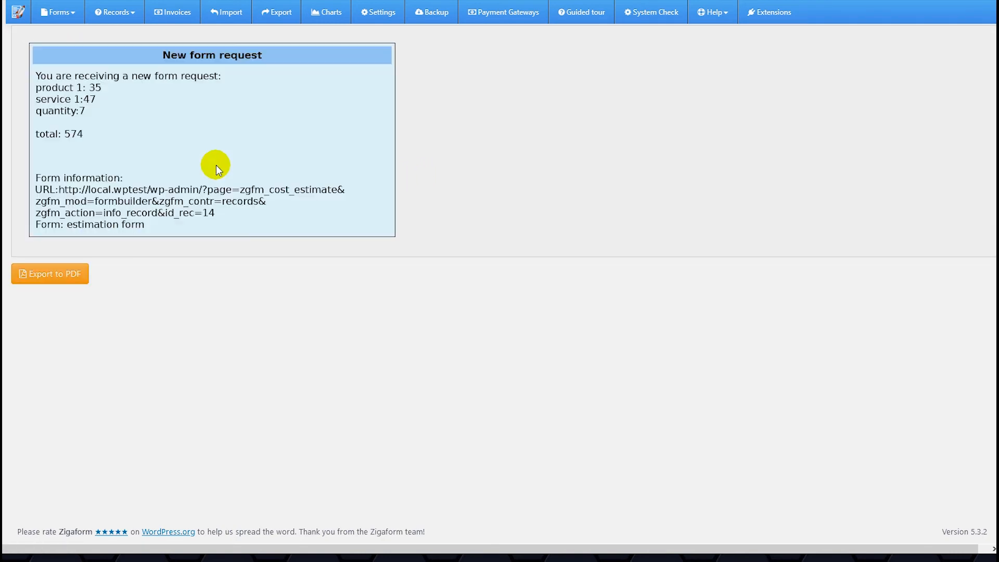
drag(158, 225, 37, 74)
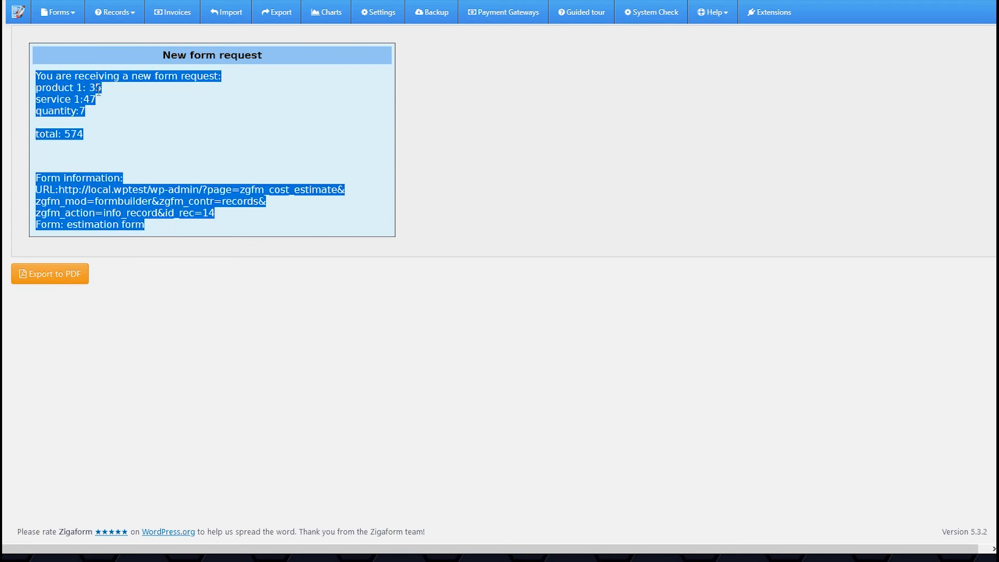
click(115, 101)
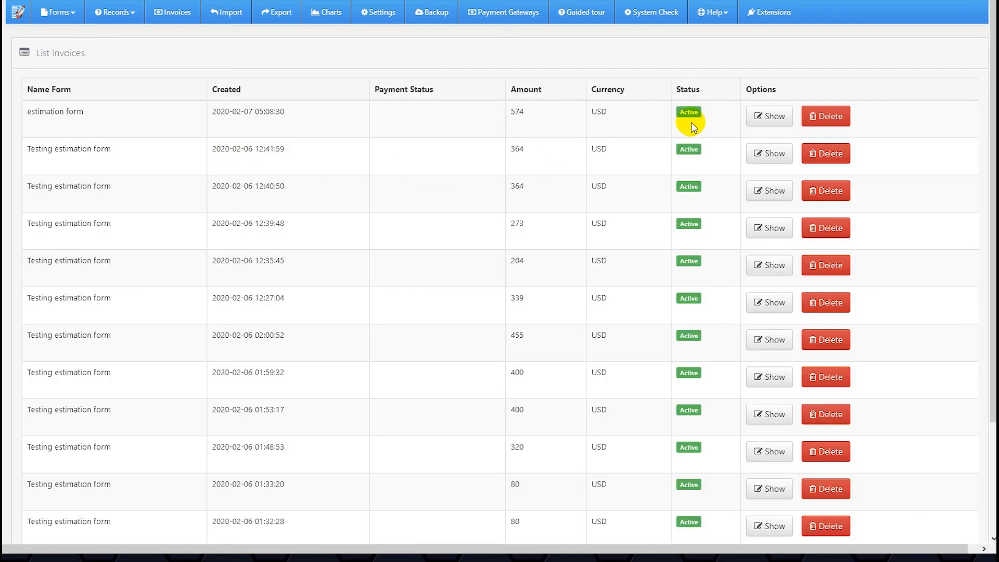
click(760, 115)
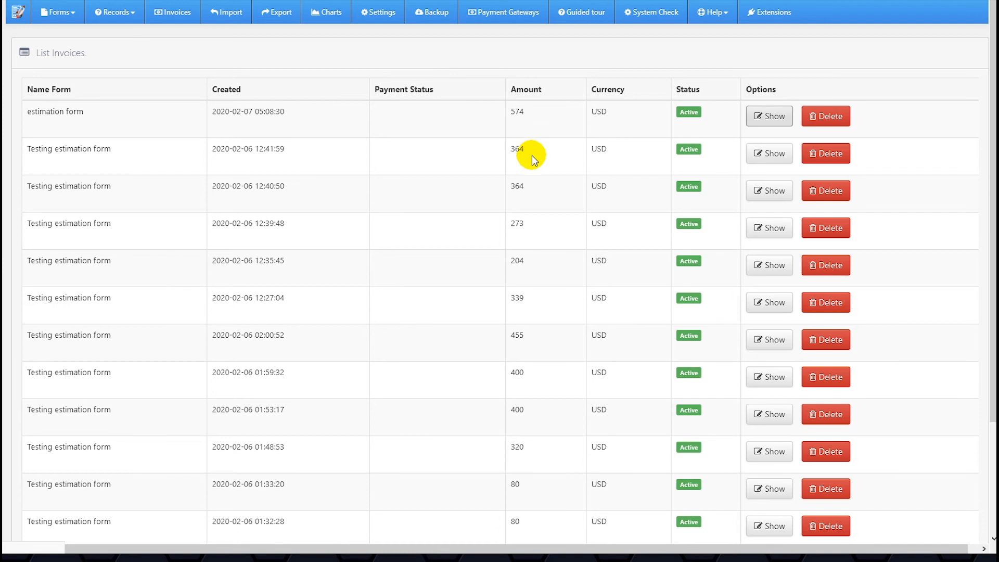
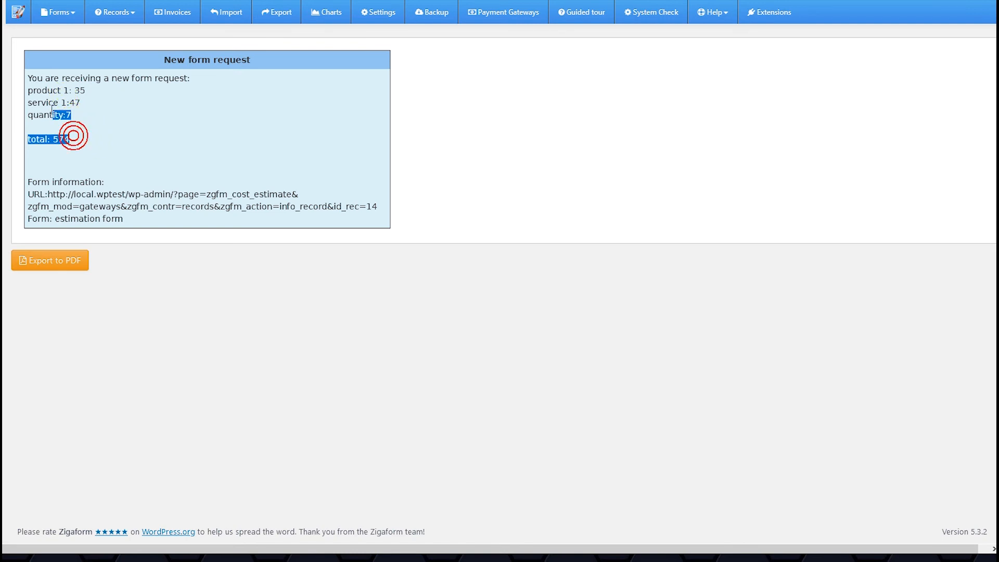
drag(52, 111, 34, 88)
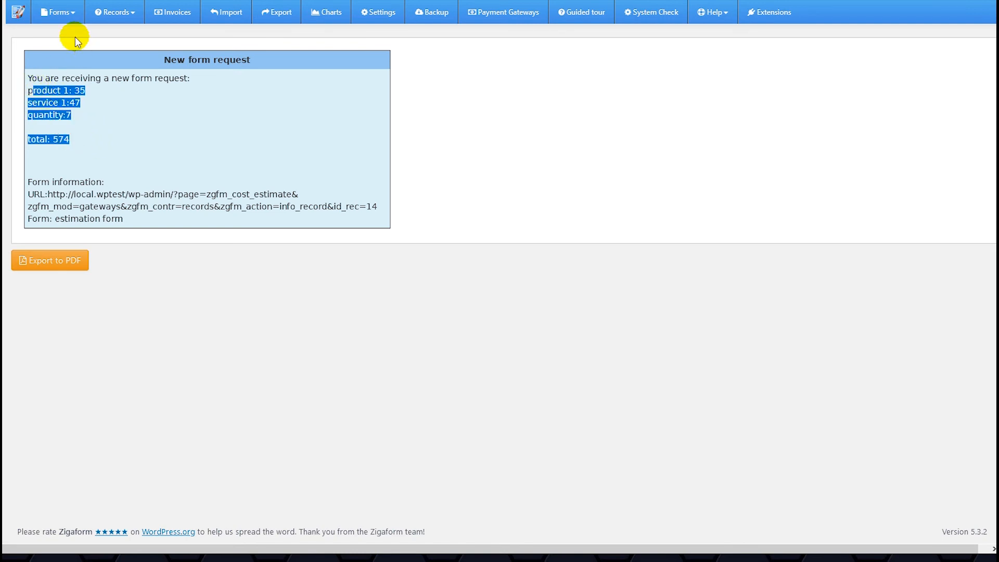
Return to the list of forms and copy the main shortcode of the estimation form
click(63, 13)
click(71, 67)
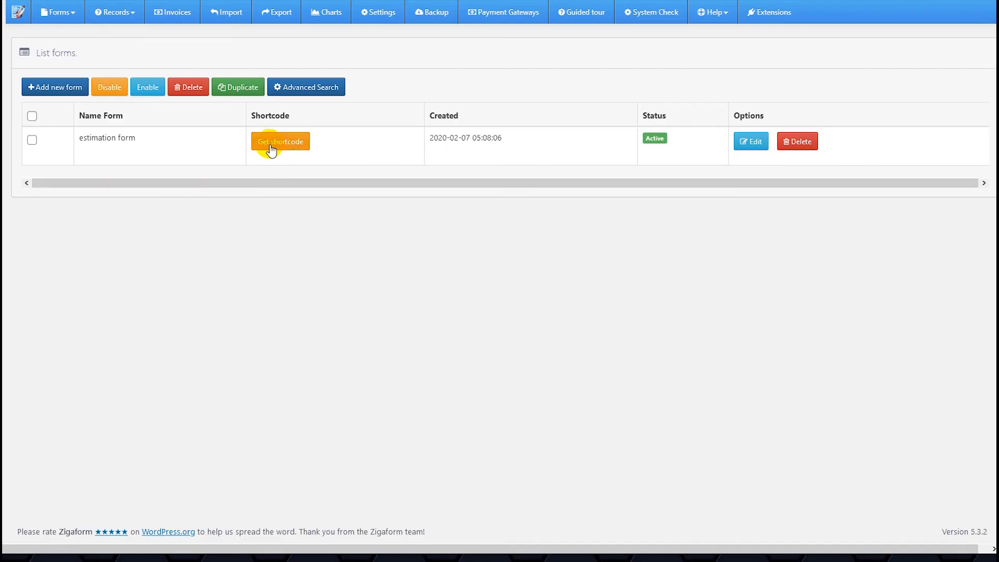
click(270, 148)
click(464, 109)
key(ctrl+c)
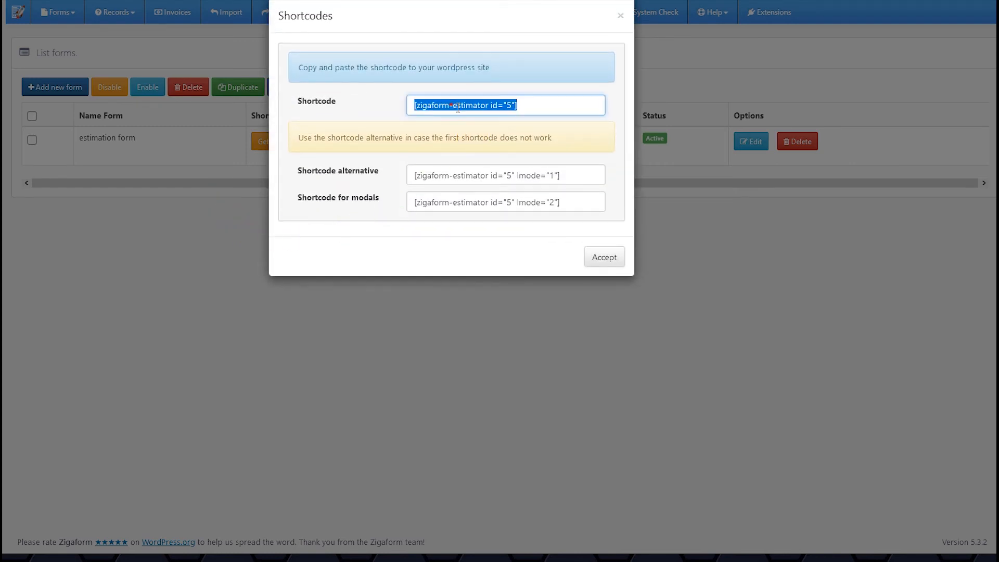
click(599, 258)
Title the new WordPress page "my page" and paste the shortcode [zigaform-estimator id="5"] into its text-mode content
mouse_move(1, 152)
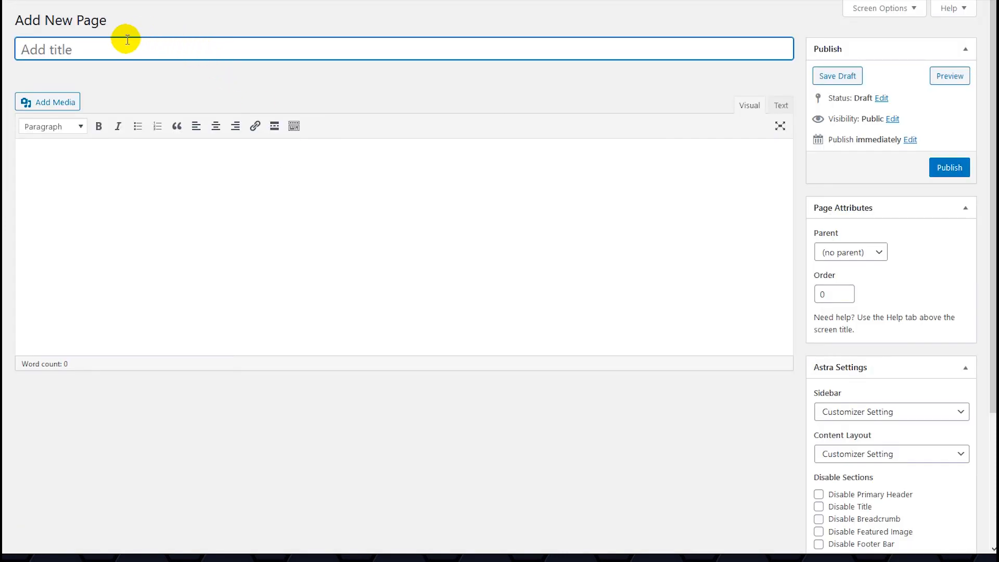
click(120, 48)
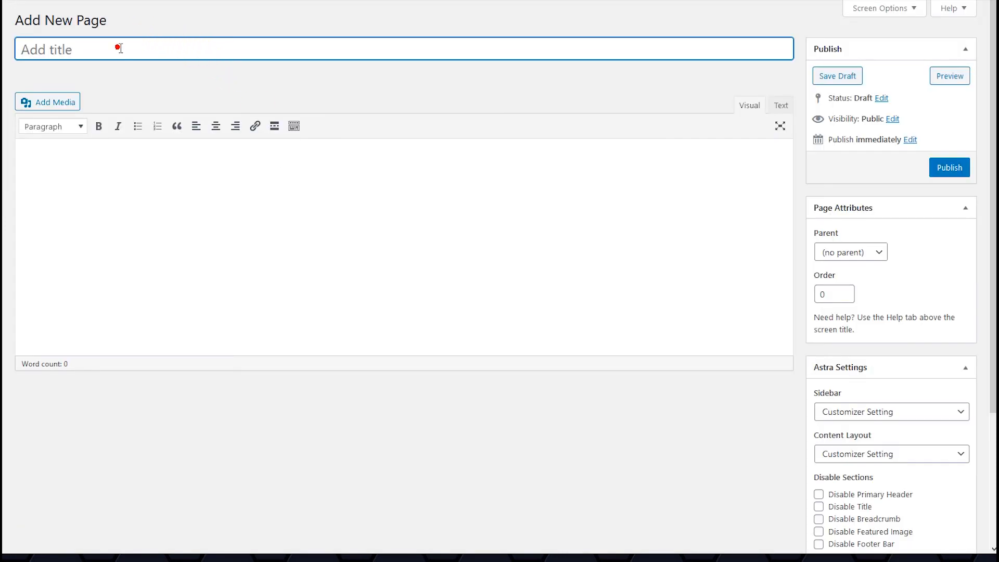
text(my page)
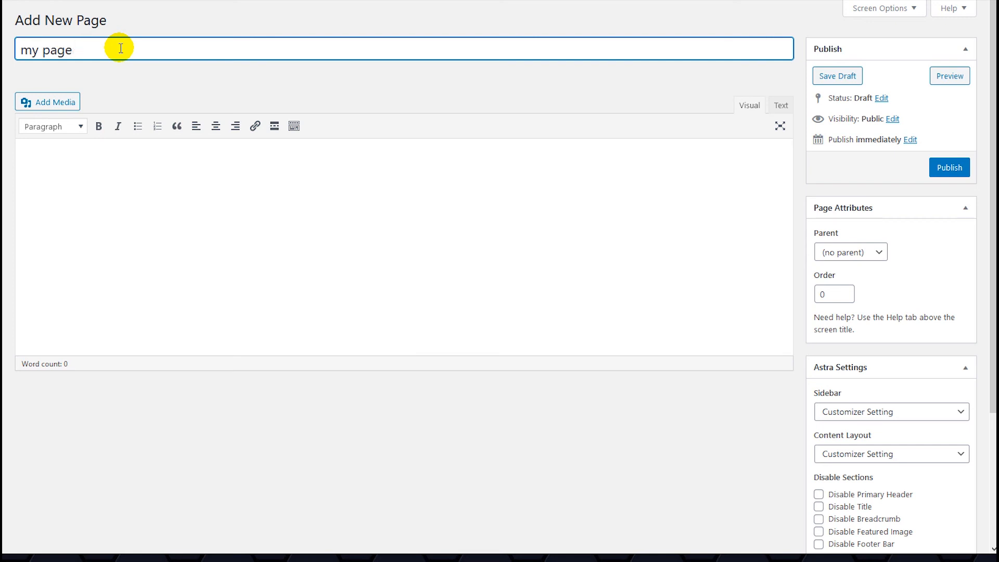
click(156, 200)
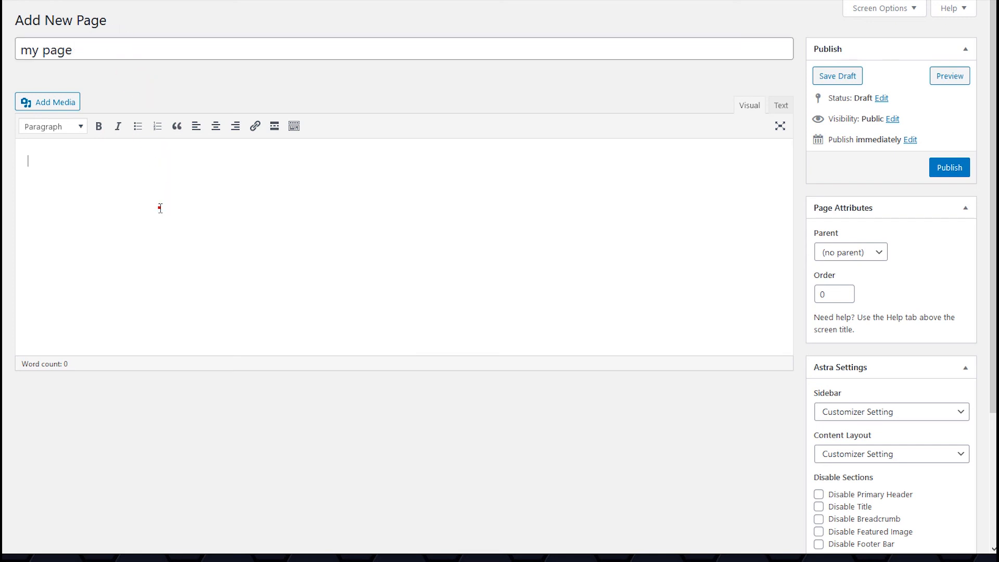
click(777, 105)
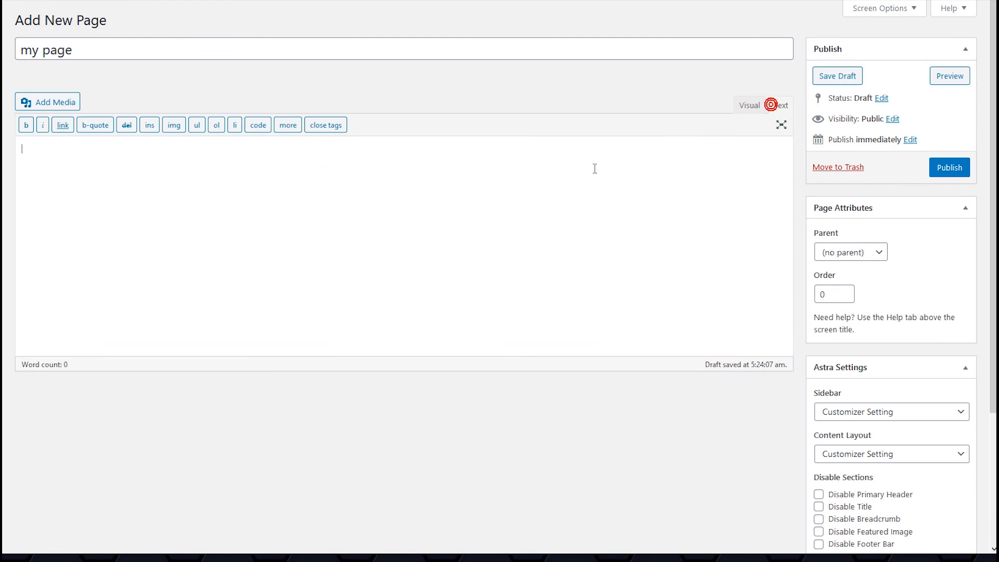
click(563, 178)
key(ctrl+v)
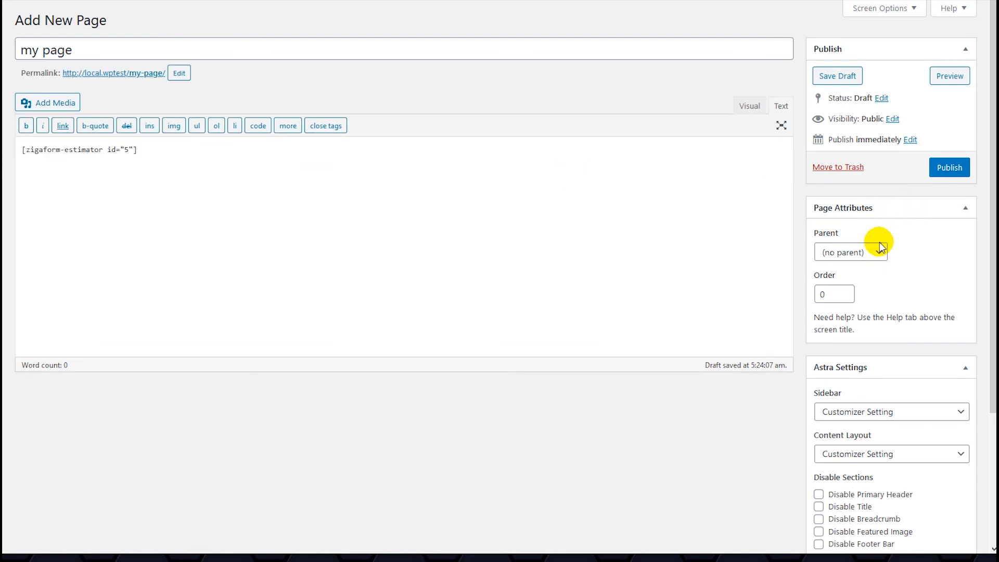
Set the page's content layout to Full Width / Contained and publish the page
scroll(885, 396, down, 2)
scroll(883, 388, down, 1)
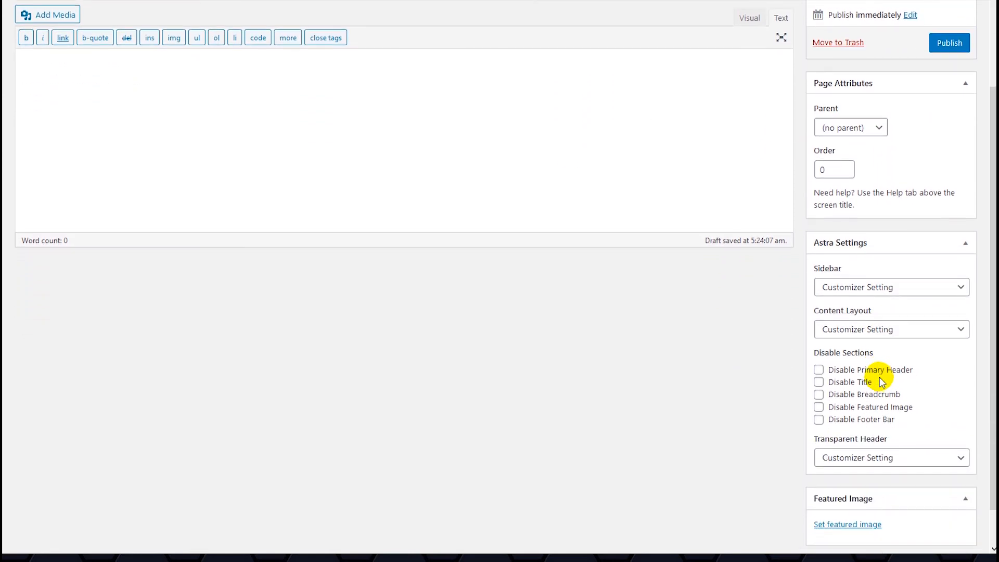
click(871, 329)
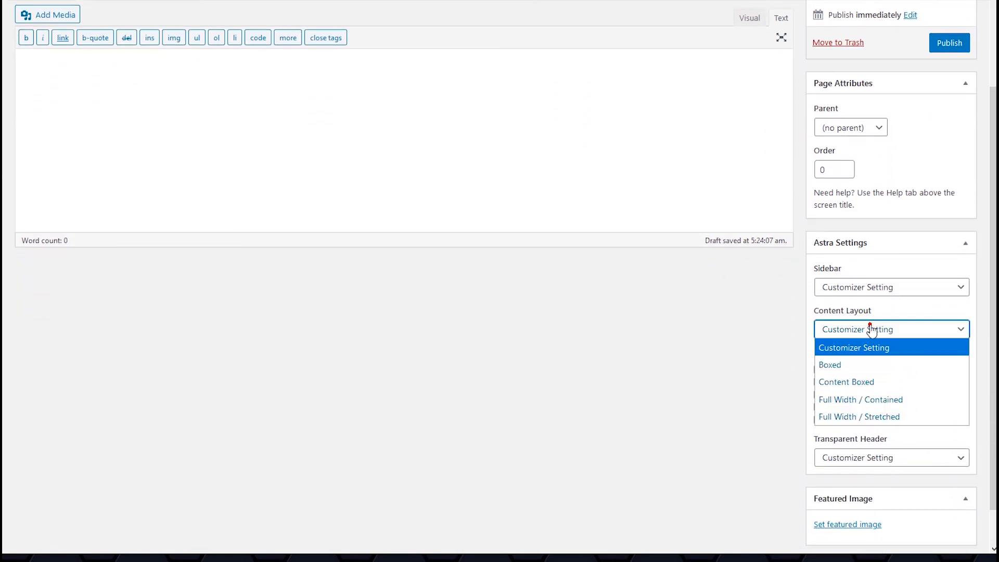
click(859, 400)
scroll(750, 346, up, 3)
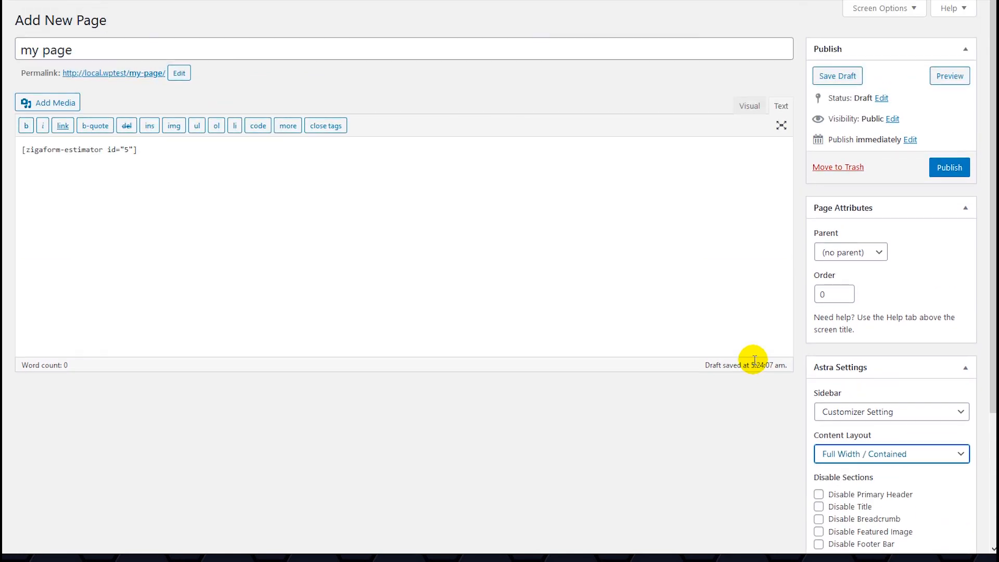
click(949, 166)
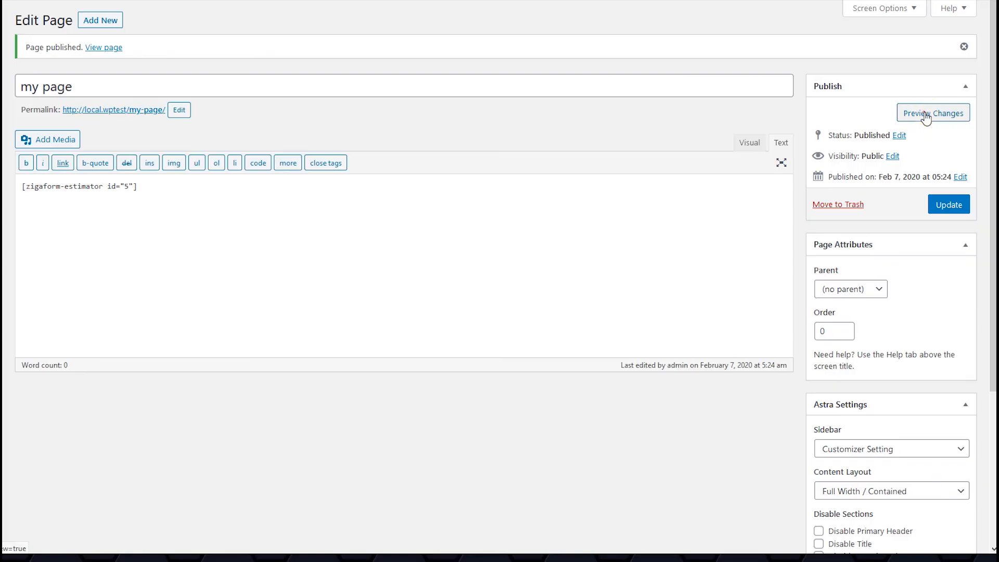
Preview the published page and try submitting the estimation form with the e-mail left empty
click(926, 118)
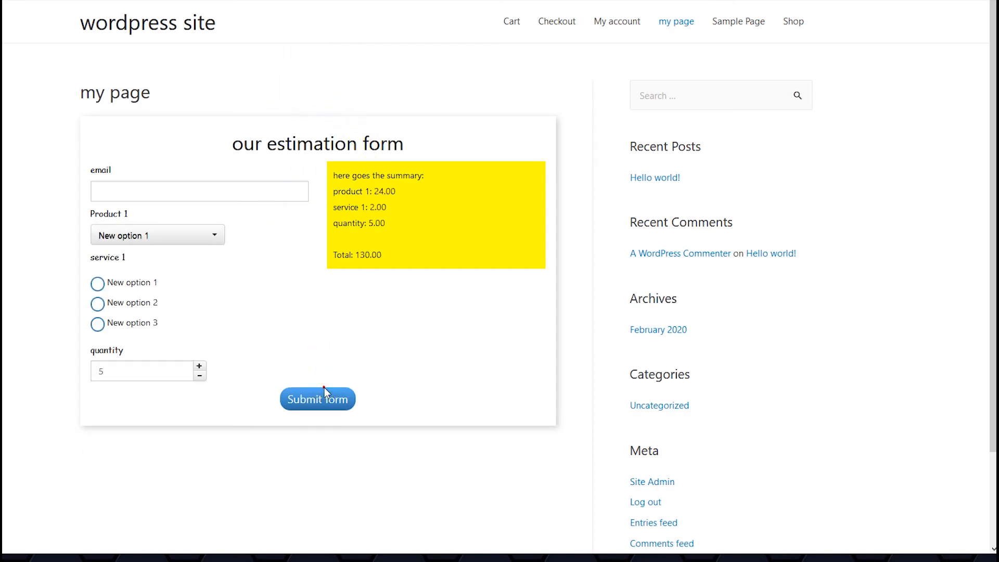
click(299, 411)
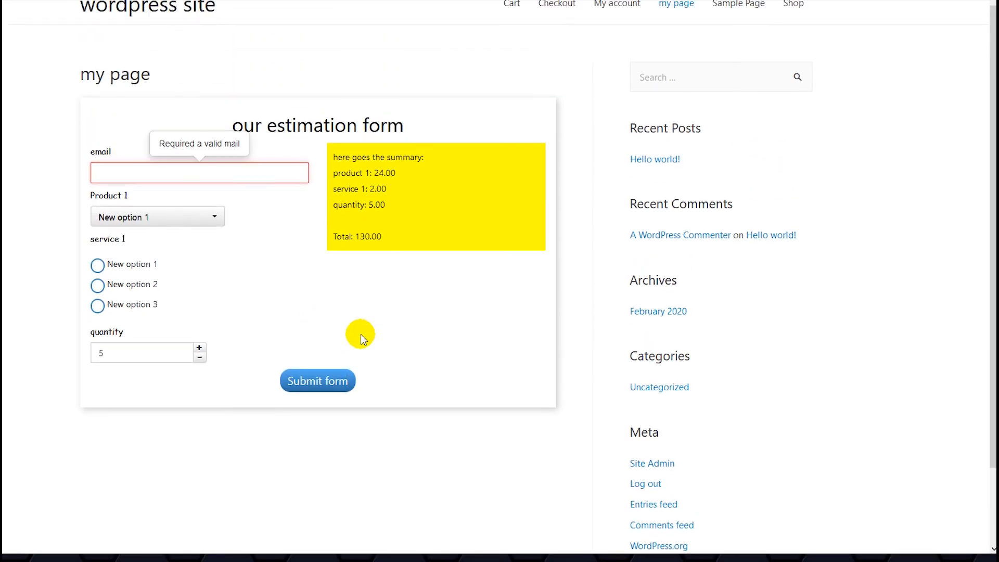
On the live page, enter a test e-mail, choose New option 2 for Product 1 and New option 1 for service 1
click(137, 91)
scroll(203, 123, up, 3)
text(tes)
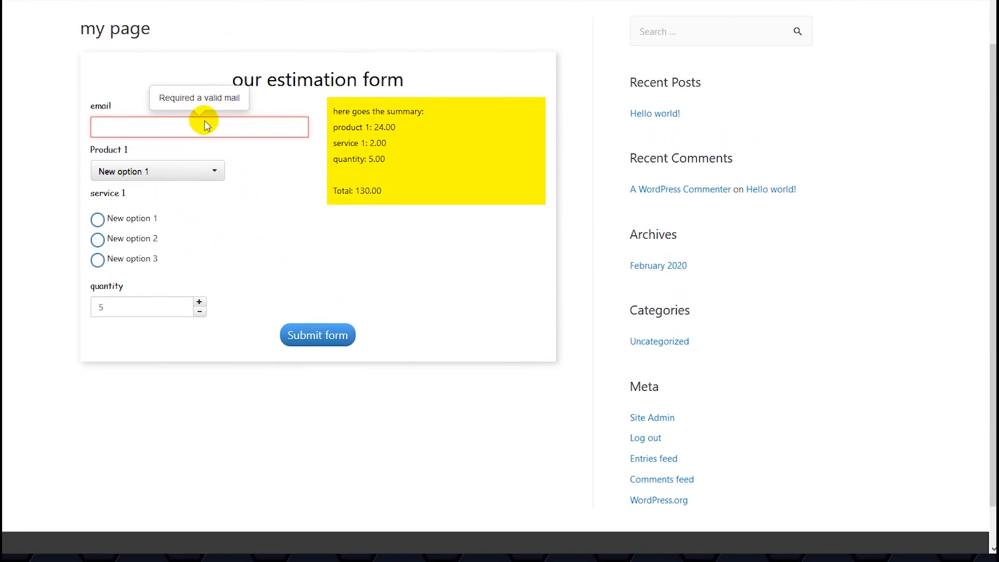
text(t@)
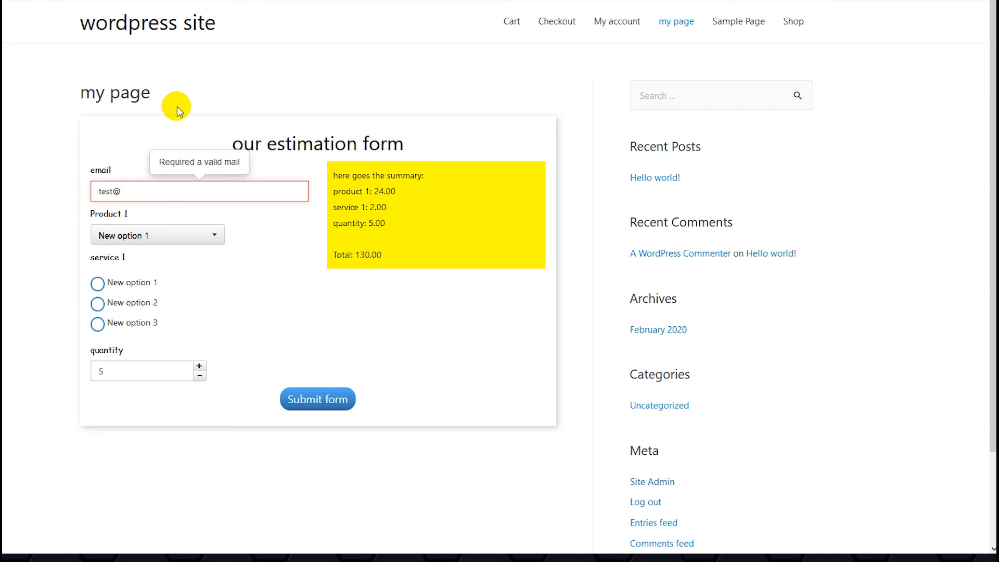
text(testing.com)
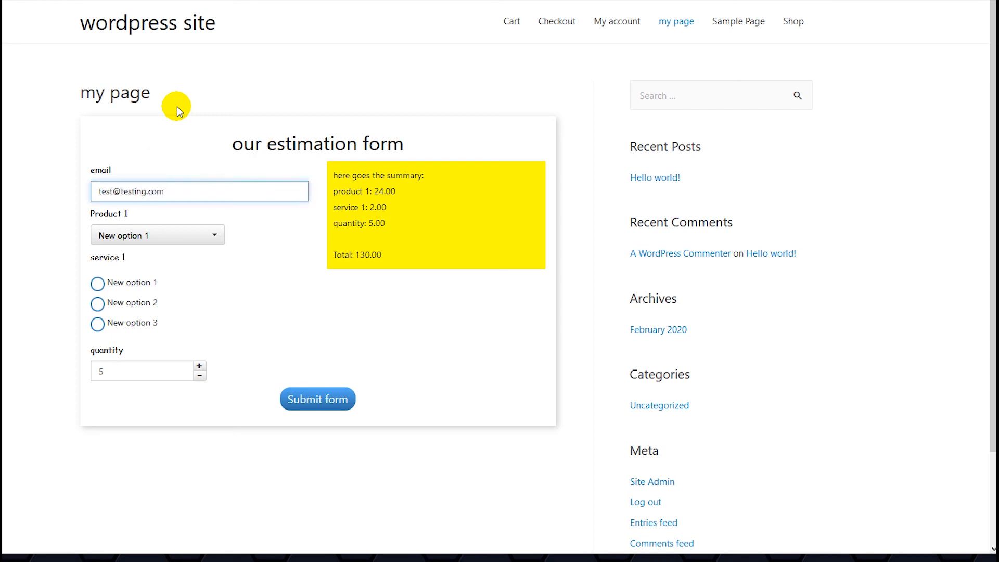
click(148, 240)
click(136, 274)
click(98, 303)
click(98, 283)
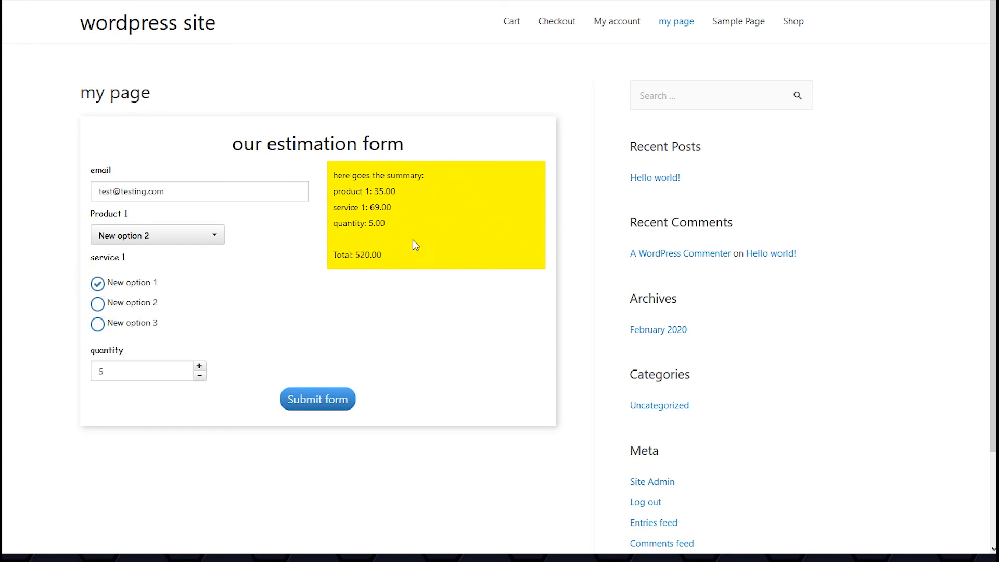
Raise the quantity to 15 on the live estimation form and submit it
click(200, 366)
click(200, 366)
click(200, 366)
click(200, 366)
click(200, 366)
click(201, 366)
click(200, 366)
click(200, 366)
click(325, 402)
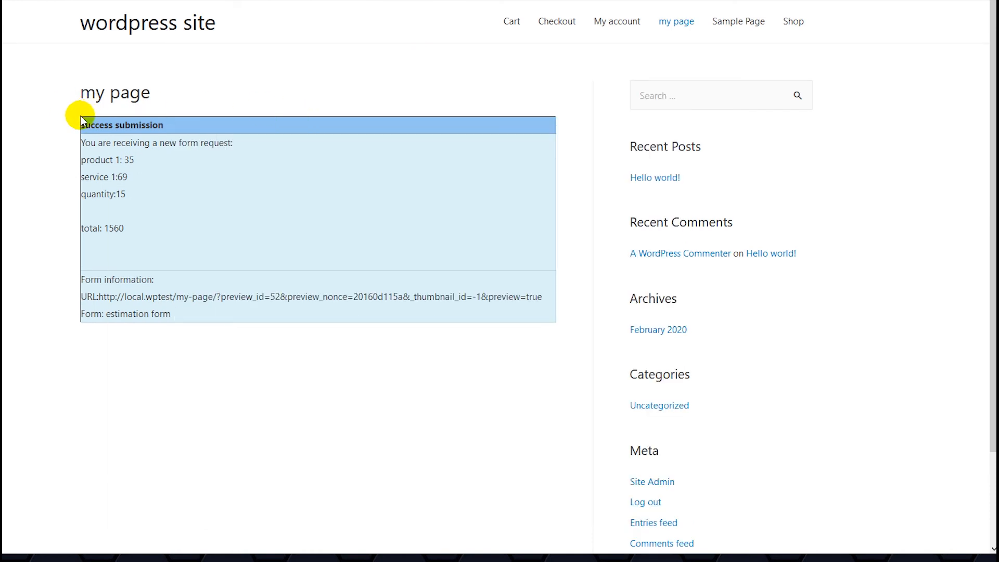
Review the submission message on the page, checking the product, service, quantity and total lines
drag(82, 119, 240, 312)
drag(214, 244, 78, 155)
click(130, 156)
Switch to the Thunderbird notification e-mail, check its form request details and total, and close it
drag(341, 560, 304, 82)
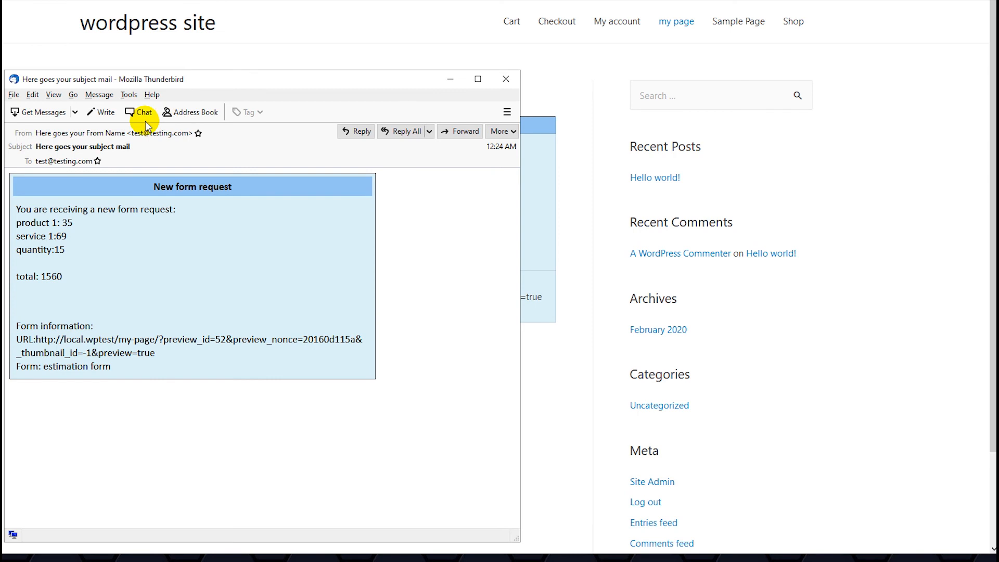
mouse_move(65, 276)
mouse_down()
mouse_move(11, 204)
mouse_move(54, 225)
mouse_move(79, 284)
mouse_up()
click(362, 87)
drag(363, 78, 317, 80)
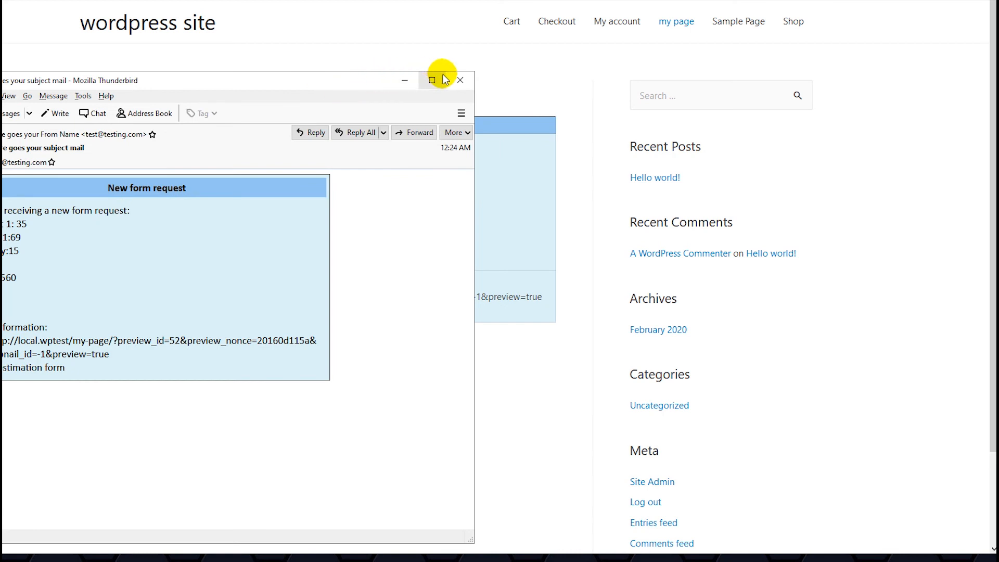
click(458, 81)
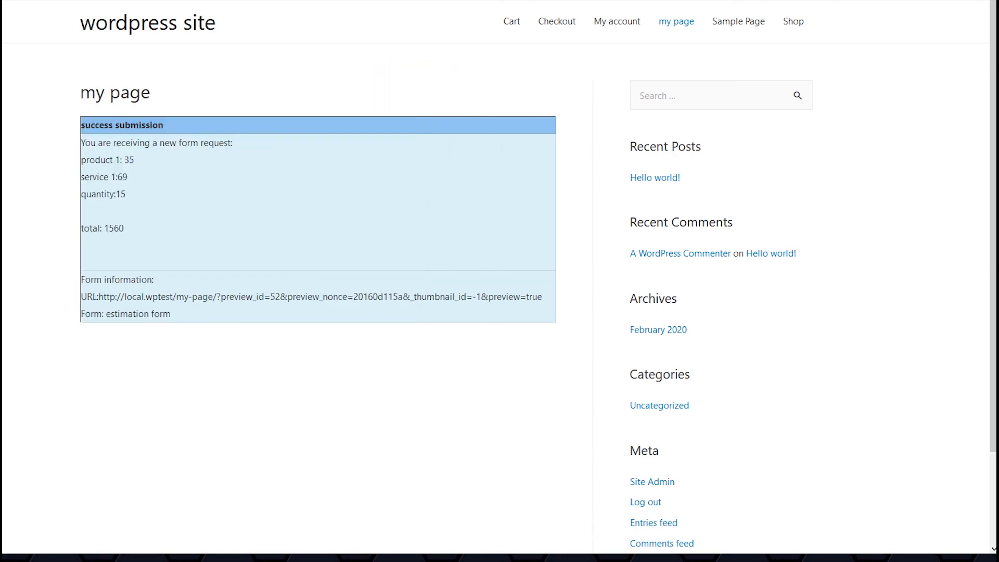
Return to the Zigaform admin, list the estimation form's records and view the details of the record with quantity 7
key(ctrl+shift+Tab)
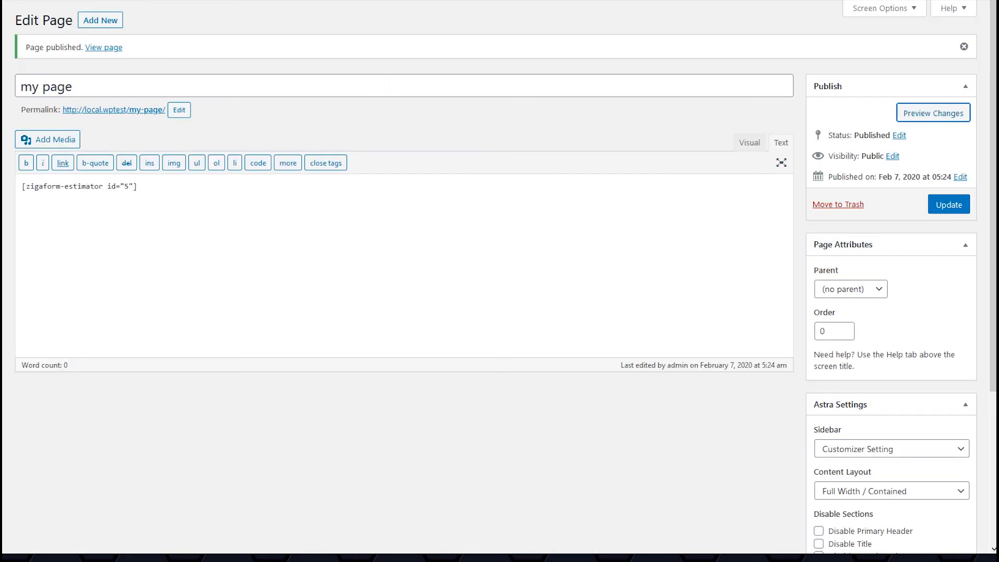
click(21, 384)
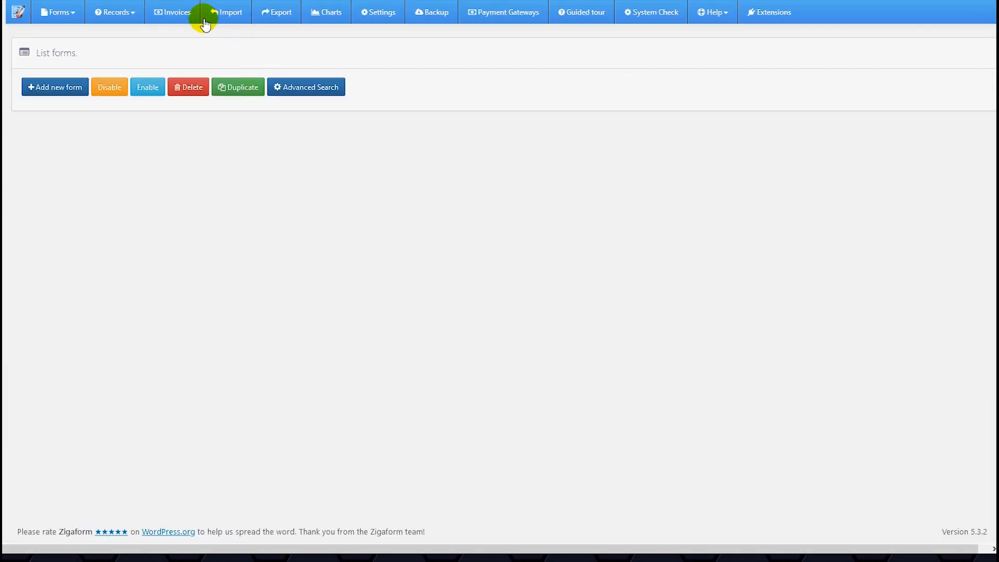
click(125, 11)
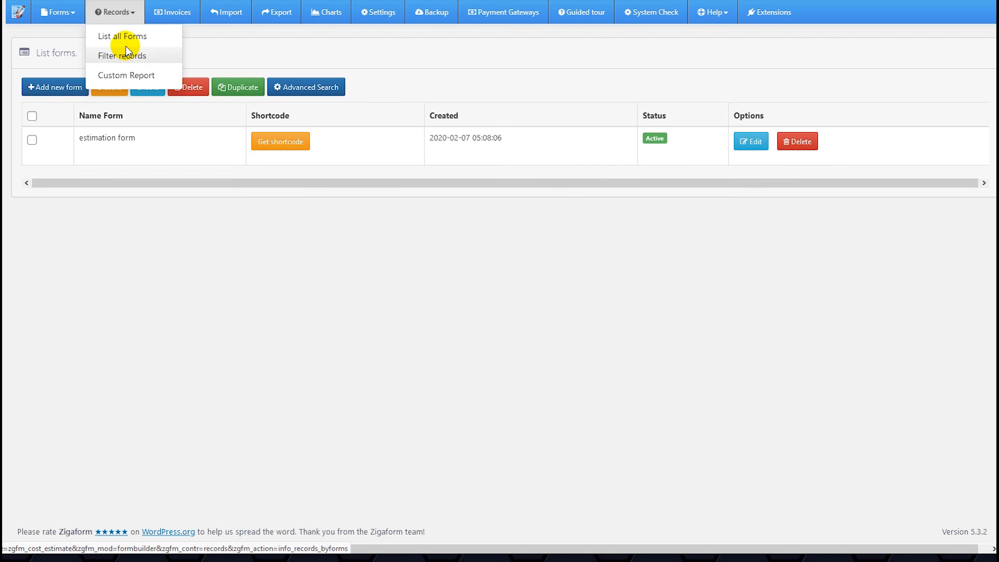
click(123, 38)
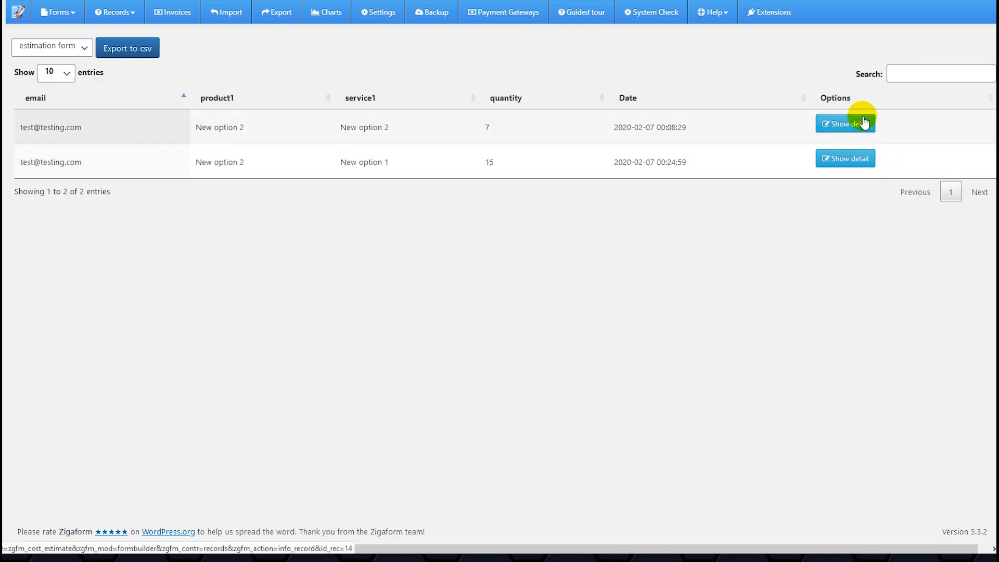
click(636, 149)
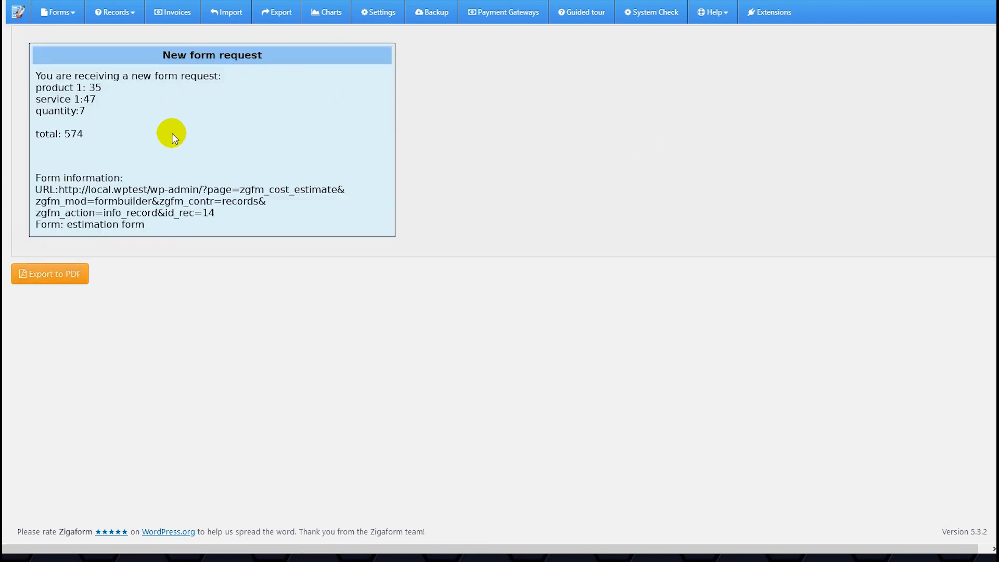
drag(89, 139, 78, 136)
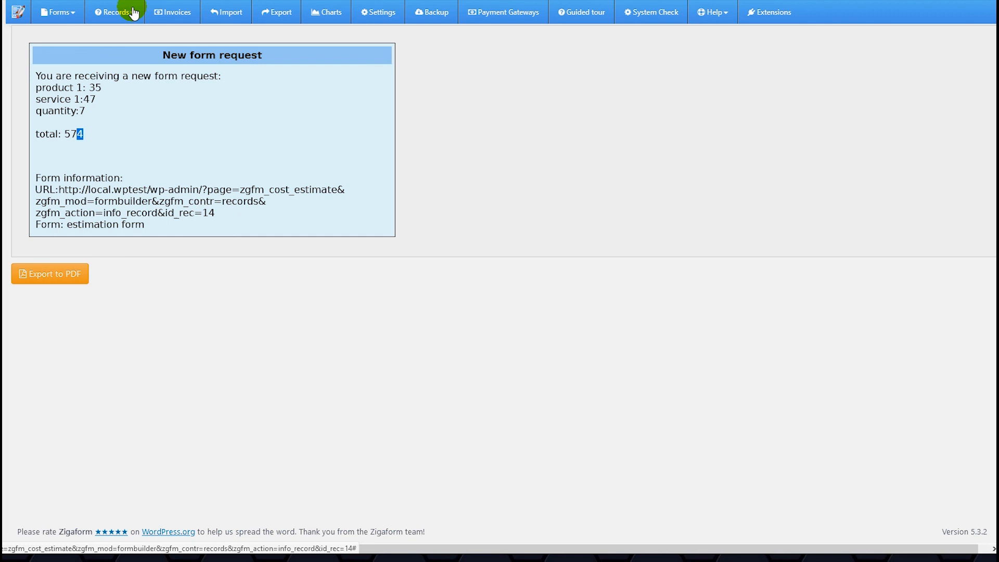
Return to the estimation form's records and examine the details of the record with quantity 15
click(116, 12)
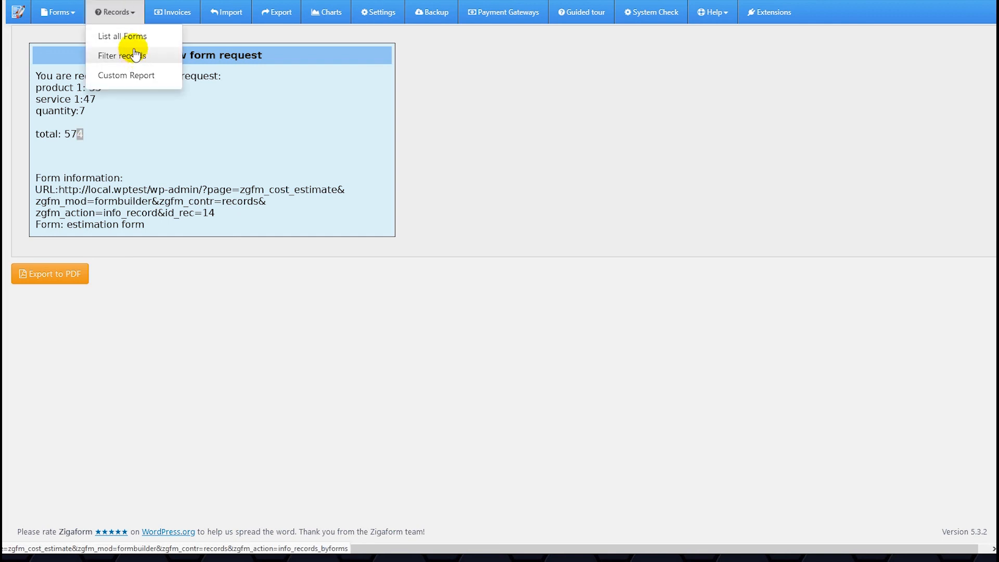
click(127, 51)
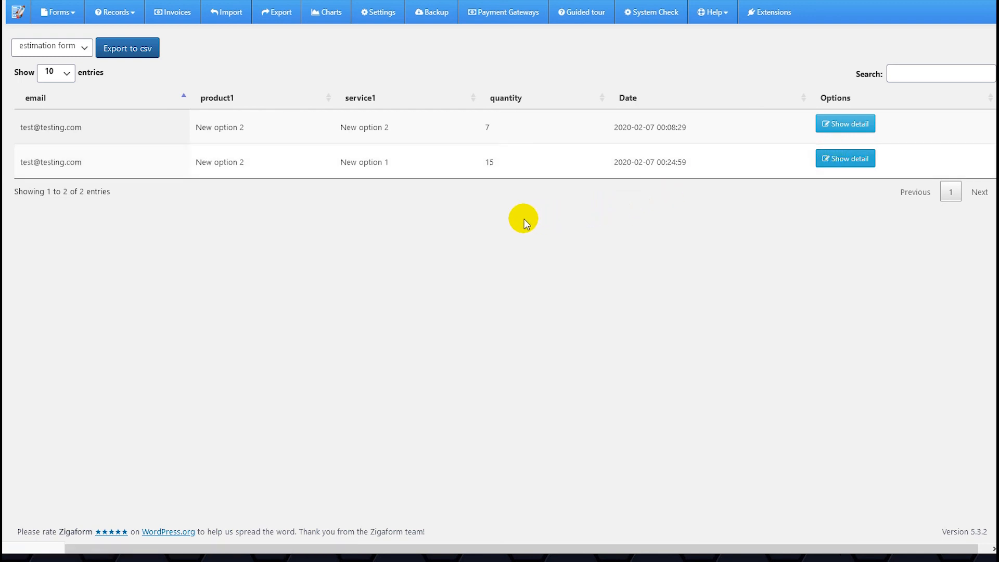
click(407, 180)
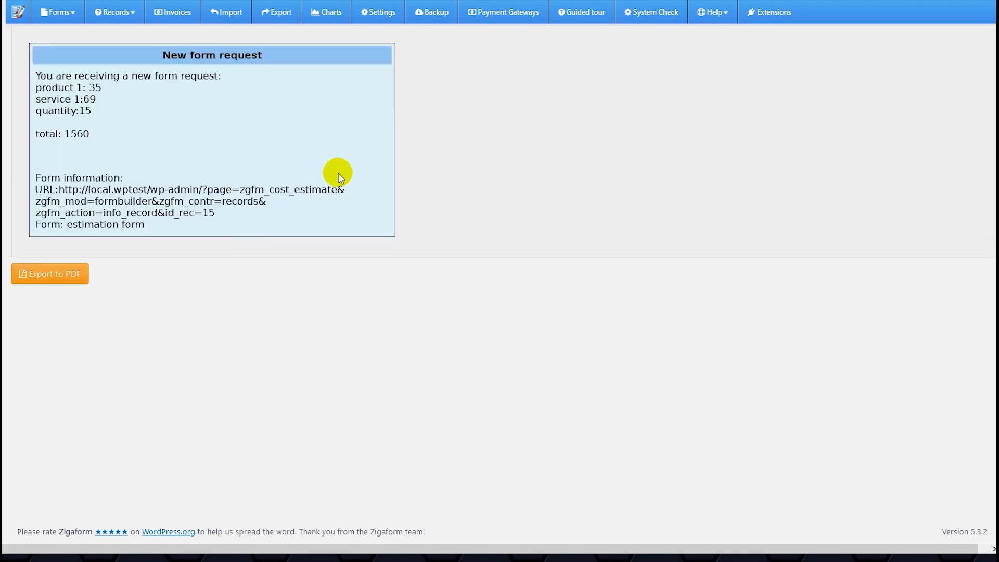
drag(101, 119, 65, 108)
click(74, 130)
drag(82, 154, 36, 79)
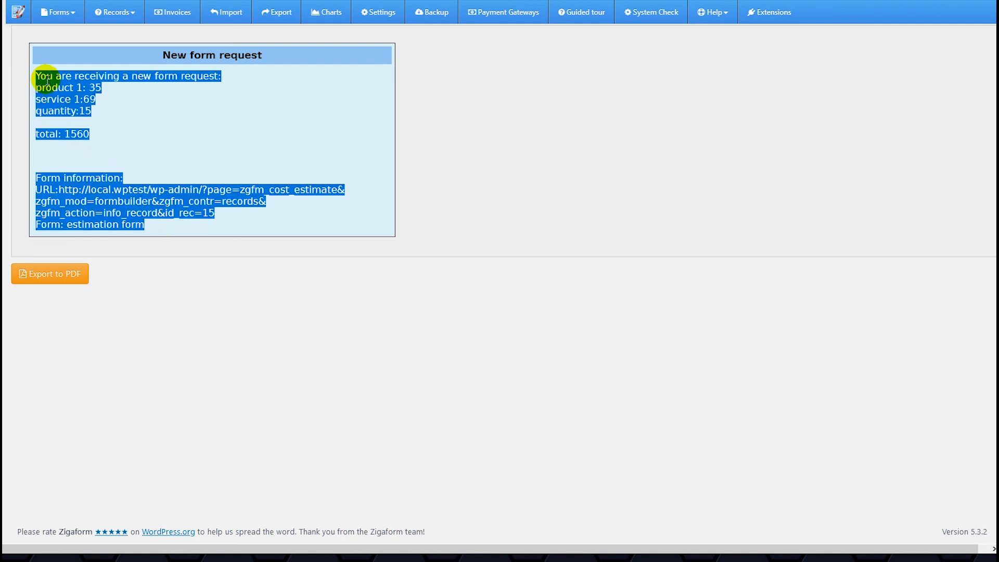
click(104, 111)
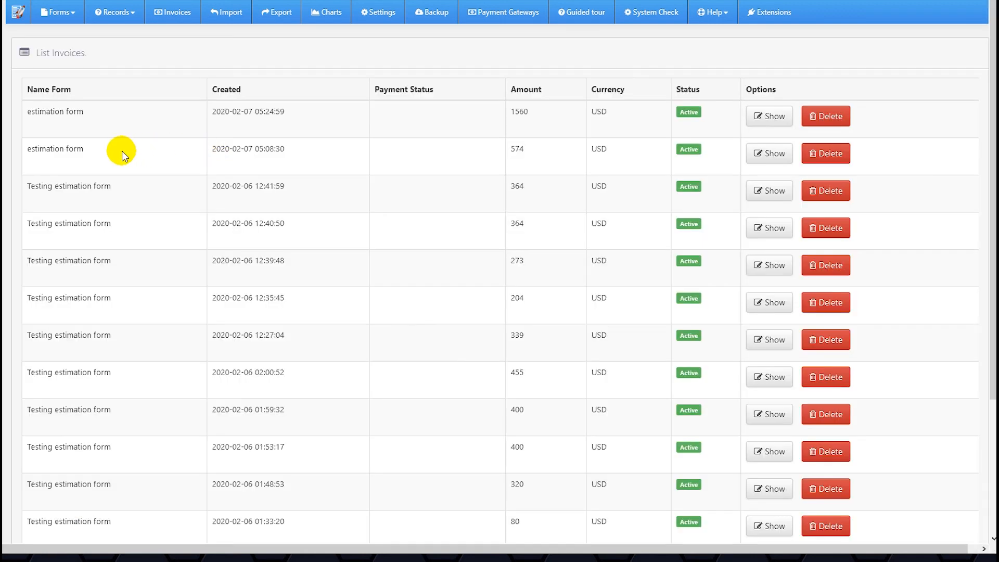
In the invoice list, check the newest estimation form invoice's amount and review that invoice's details
drag(532, 111, 515, 108)
click(530, 113)
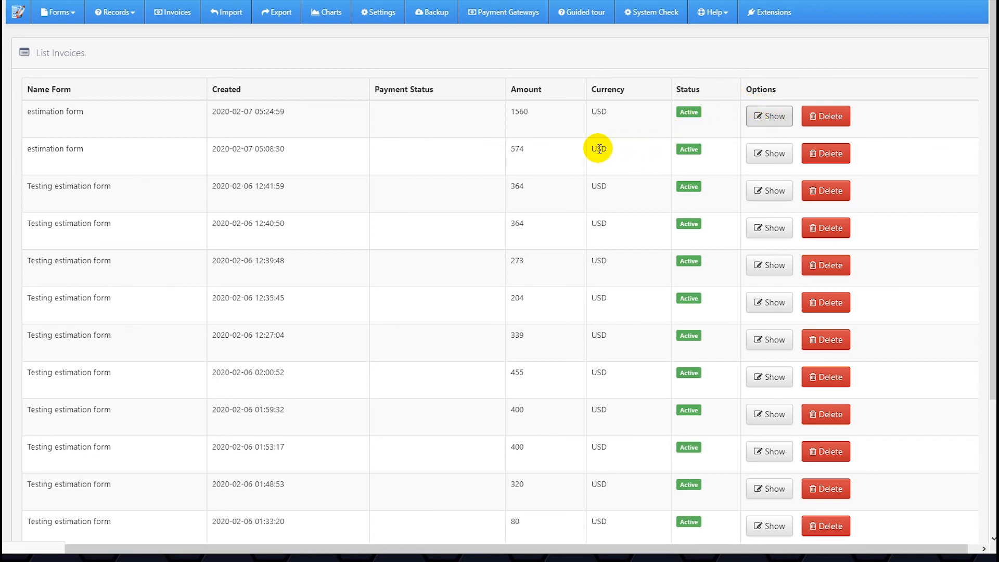
click(529, 139)
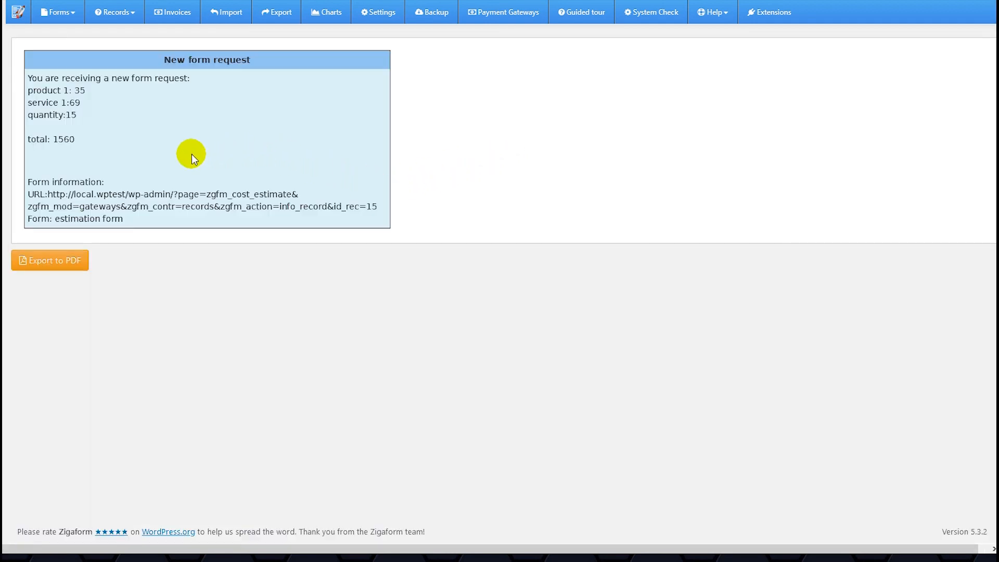
drag(79, 141, 27, 78)
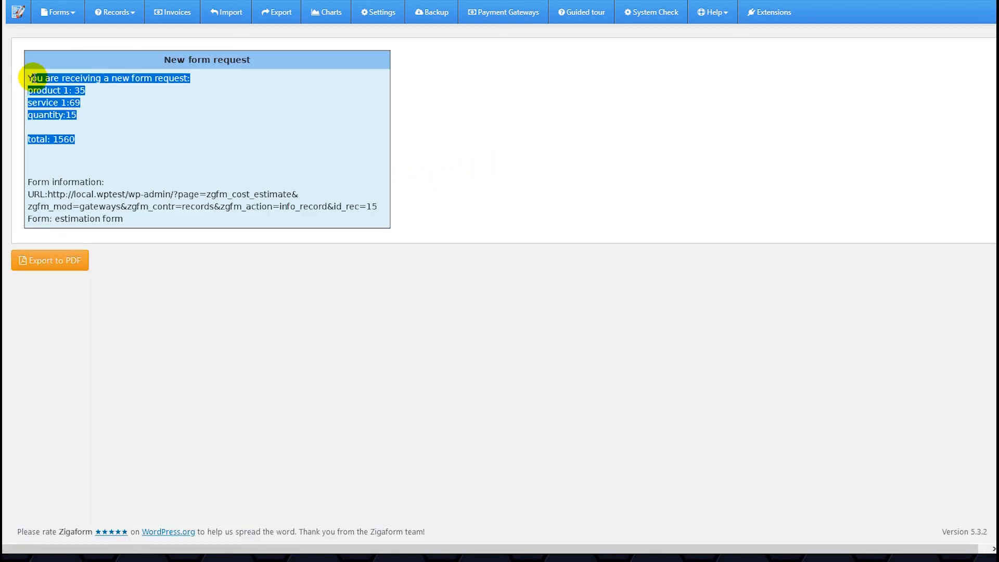
click(149, 122)
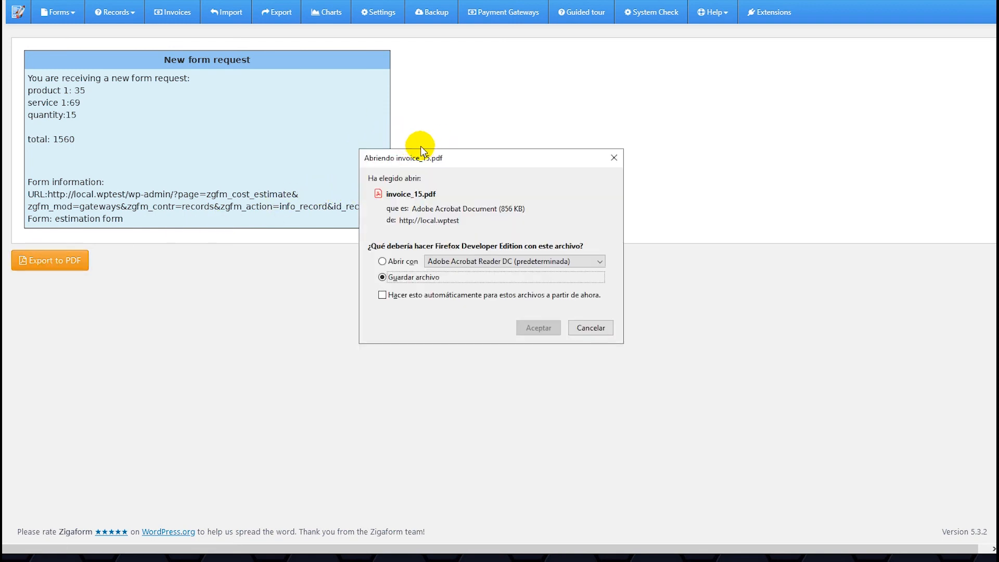
Export the displayed invoice as the PDF invoice_15.pdf and open it with Adobe Acrobat Reader DC
click(394, 266)
click(521, 329)
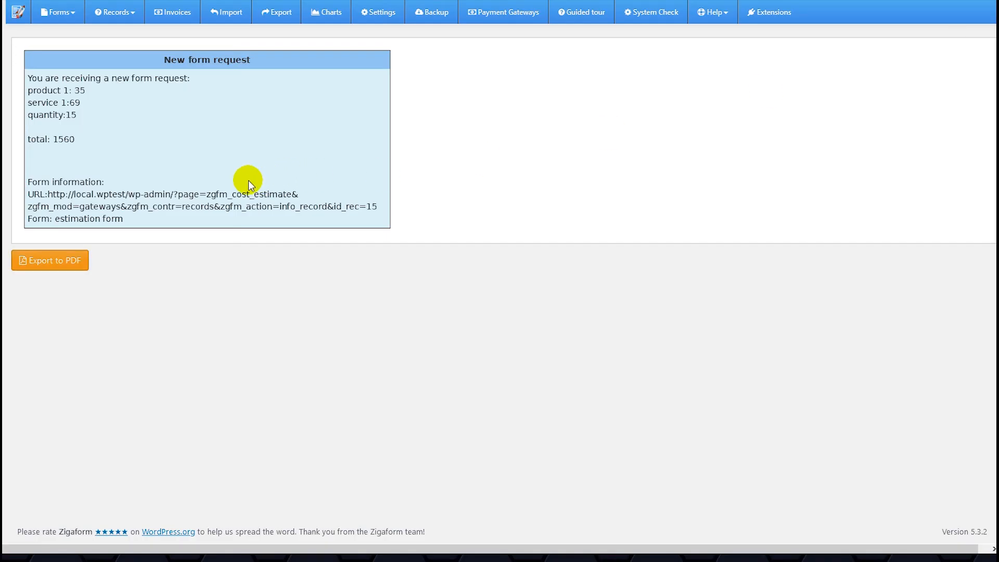
click(249, 182)
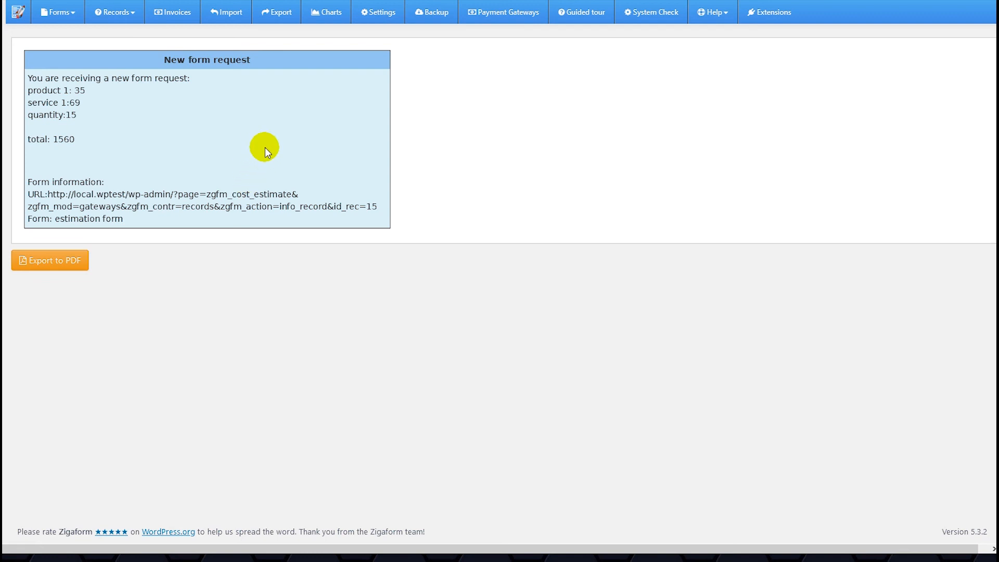